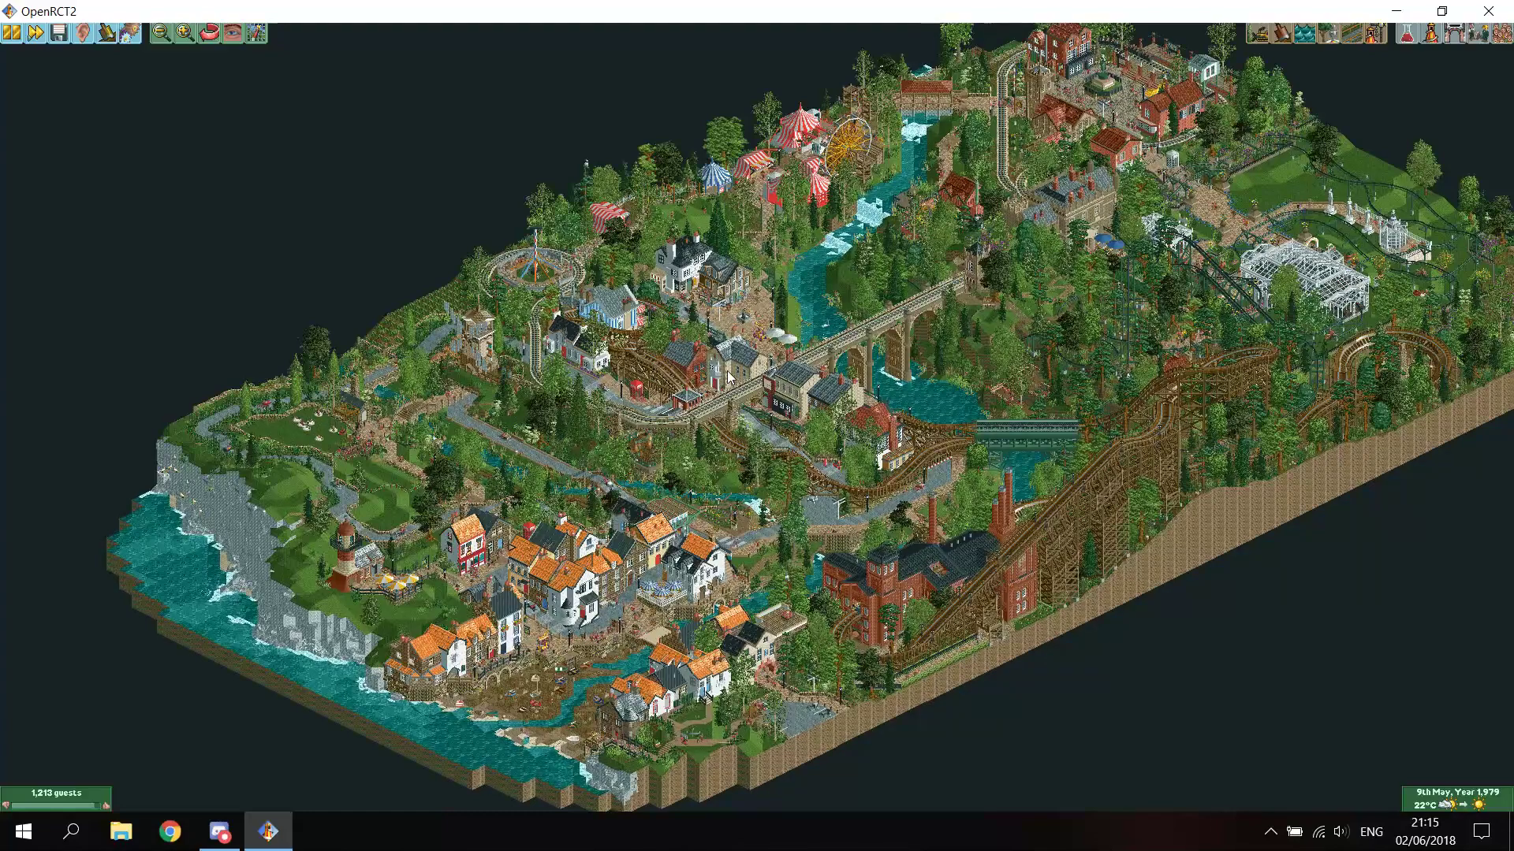
Step: Close the game and open the openrct2.org/forums/ site in Chrome
scroll(733, 382, down, 1)
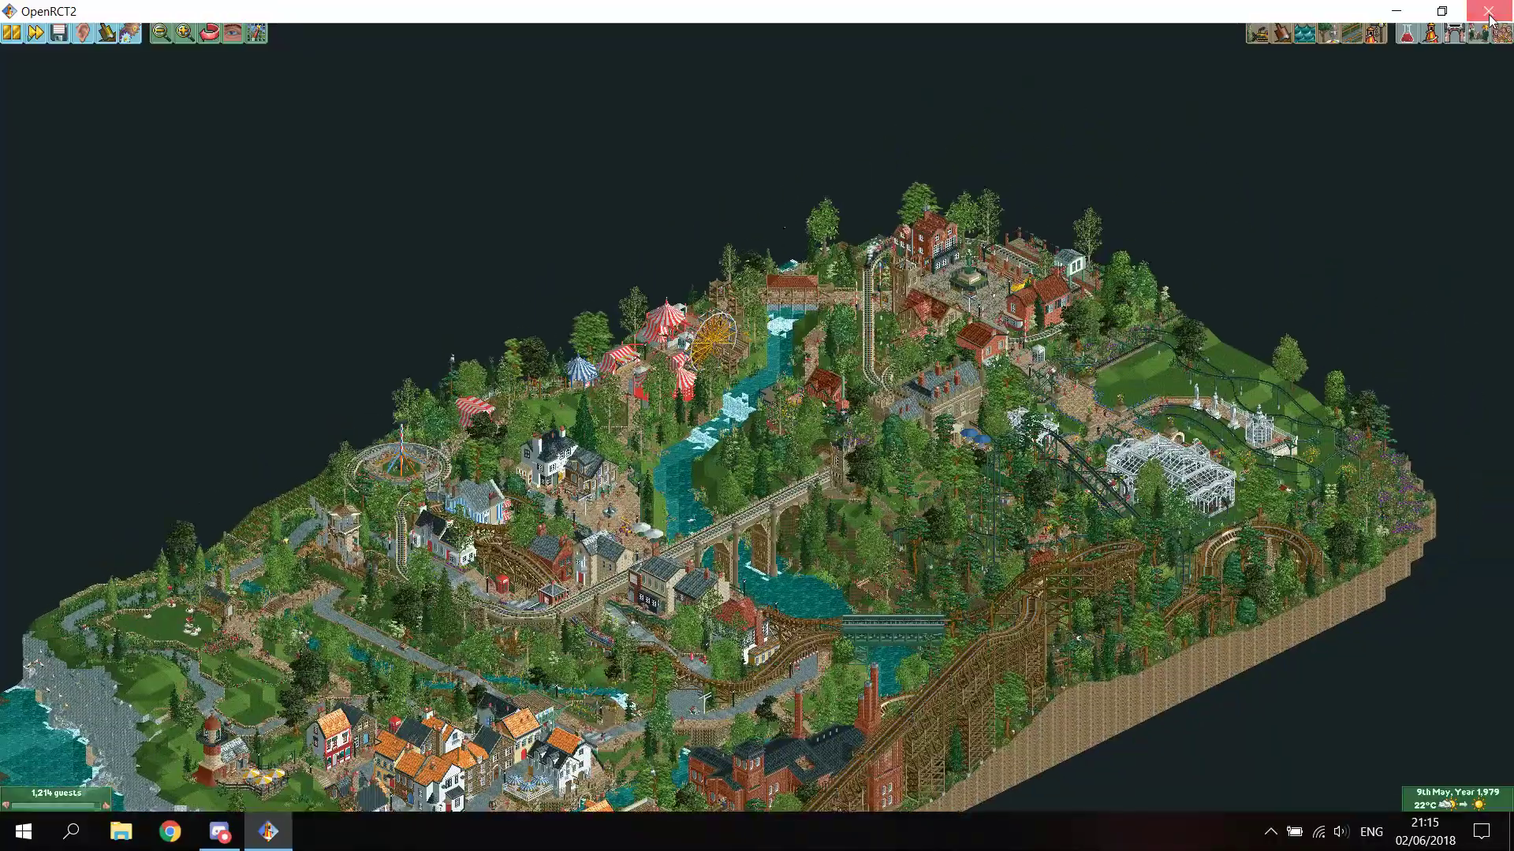
click(1488, 14)
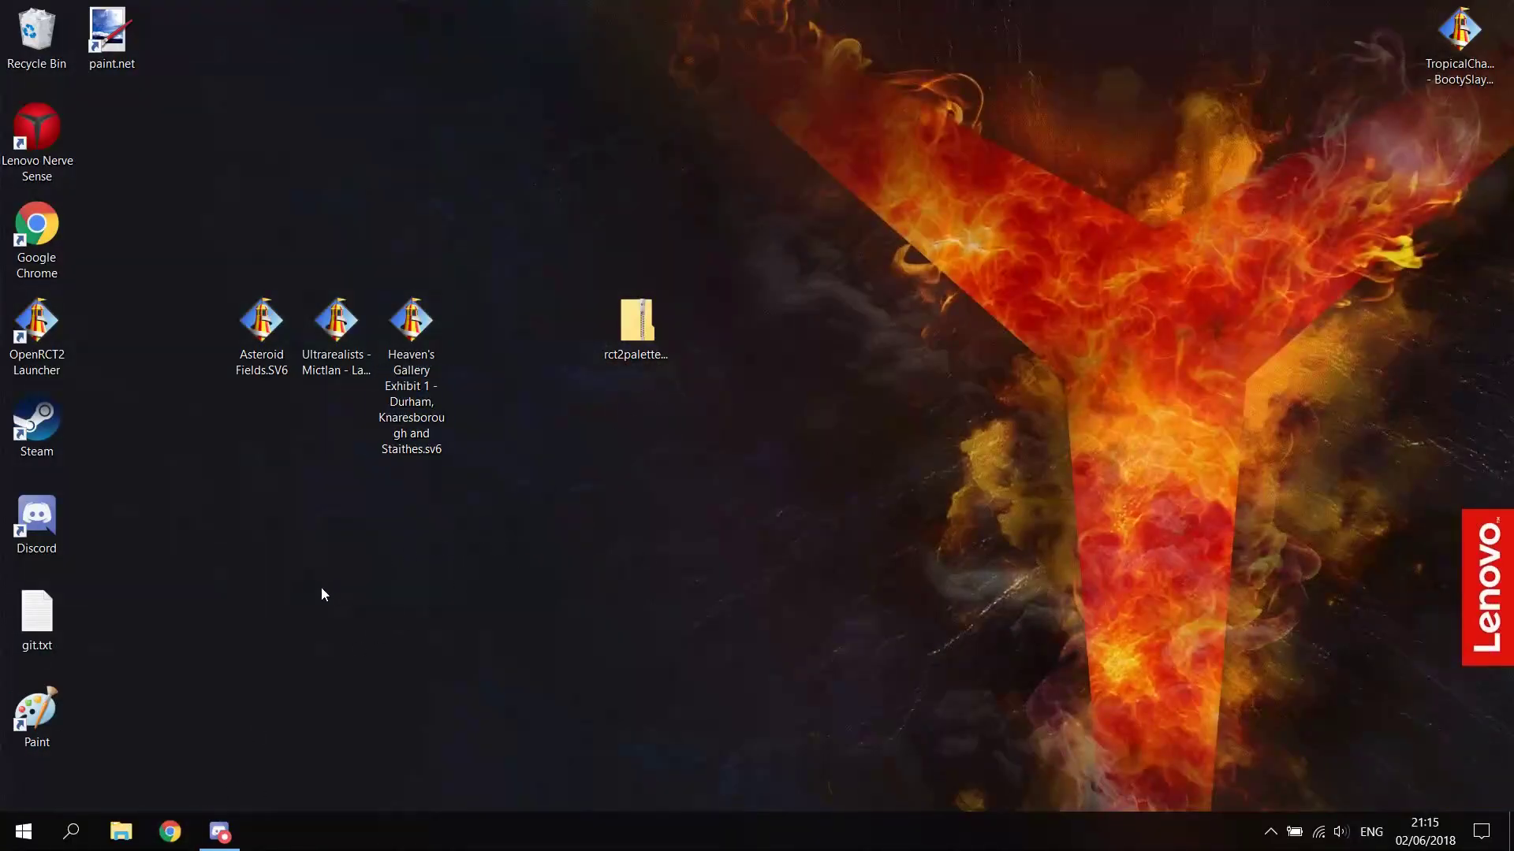
click(170, 831)
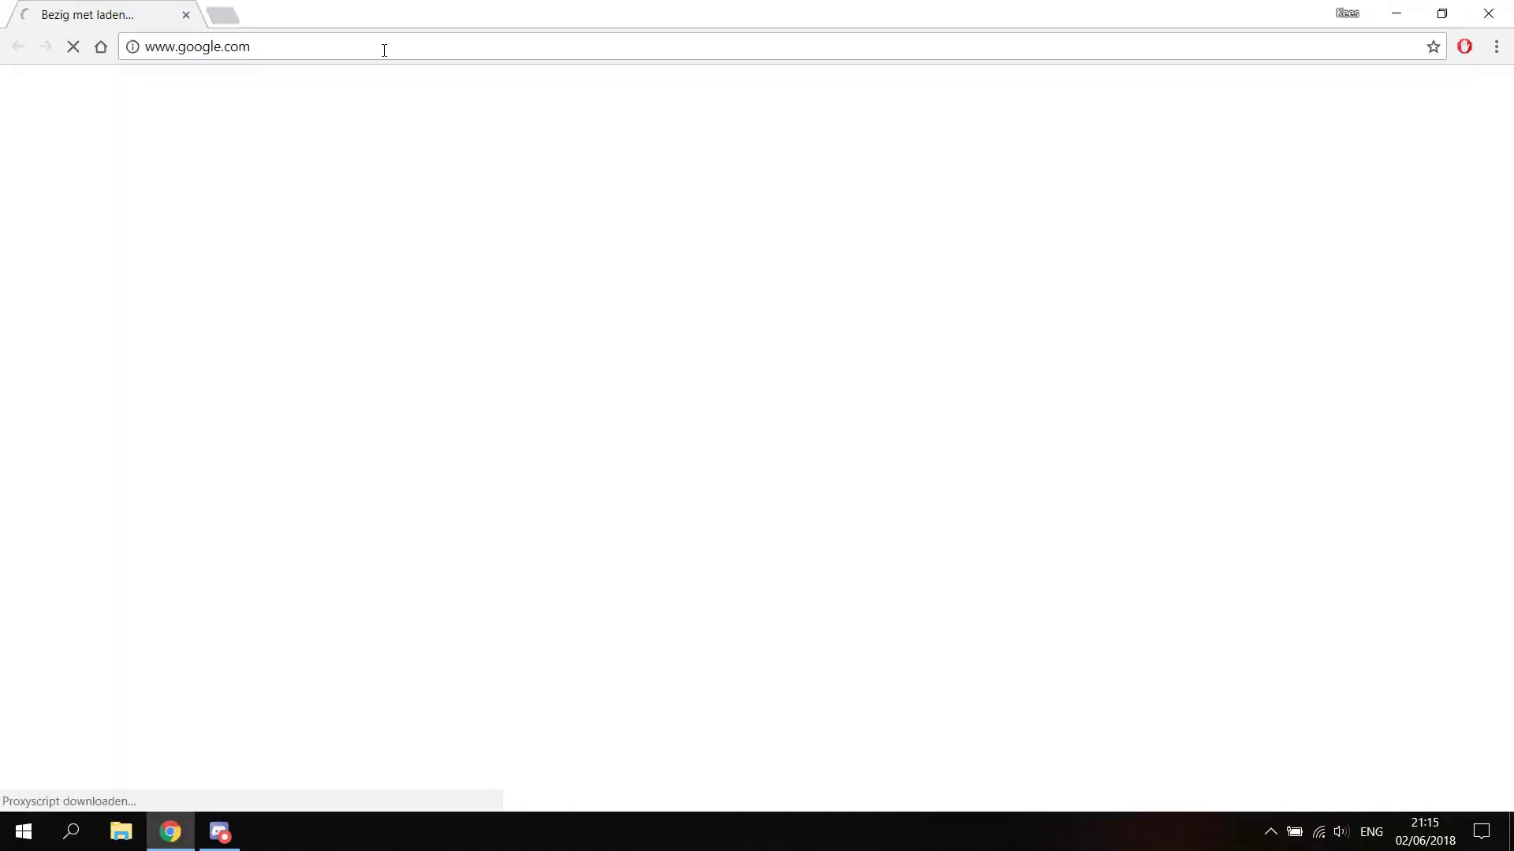
click(387, 49)
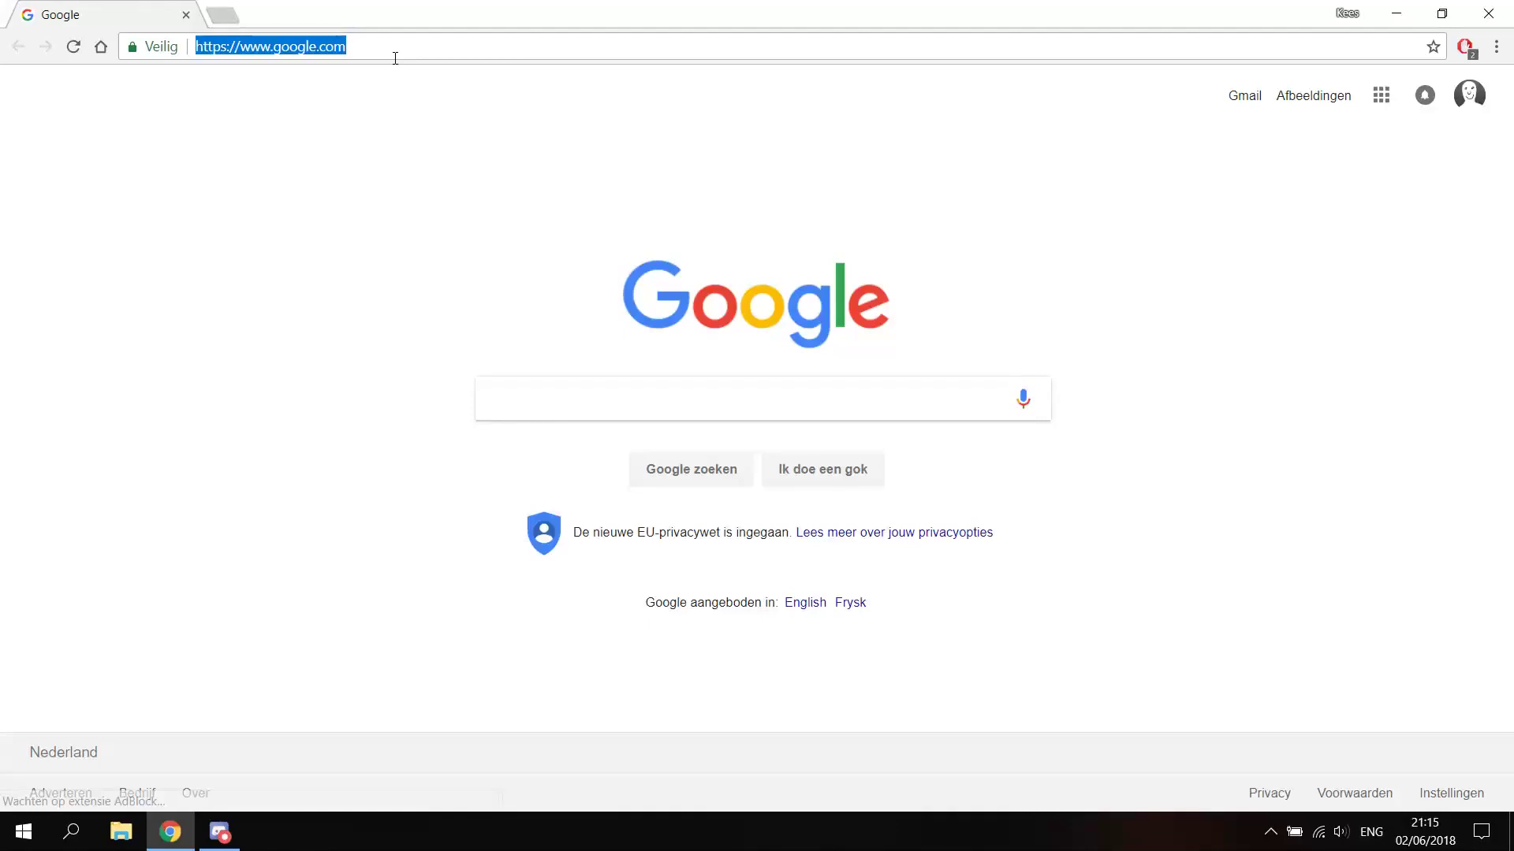
text(open)
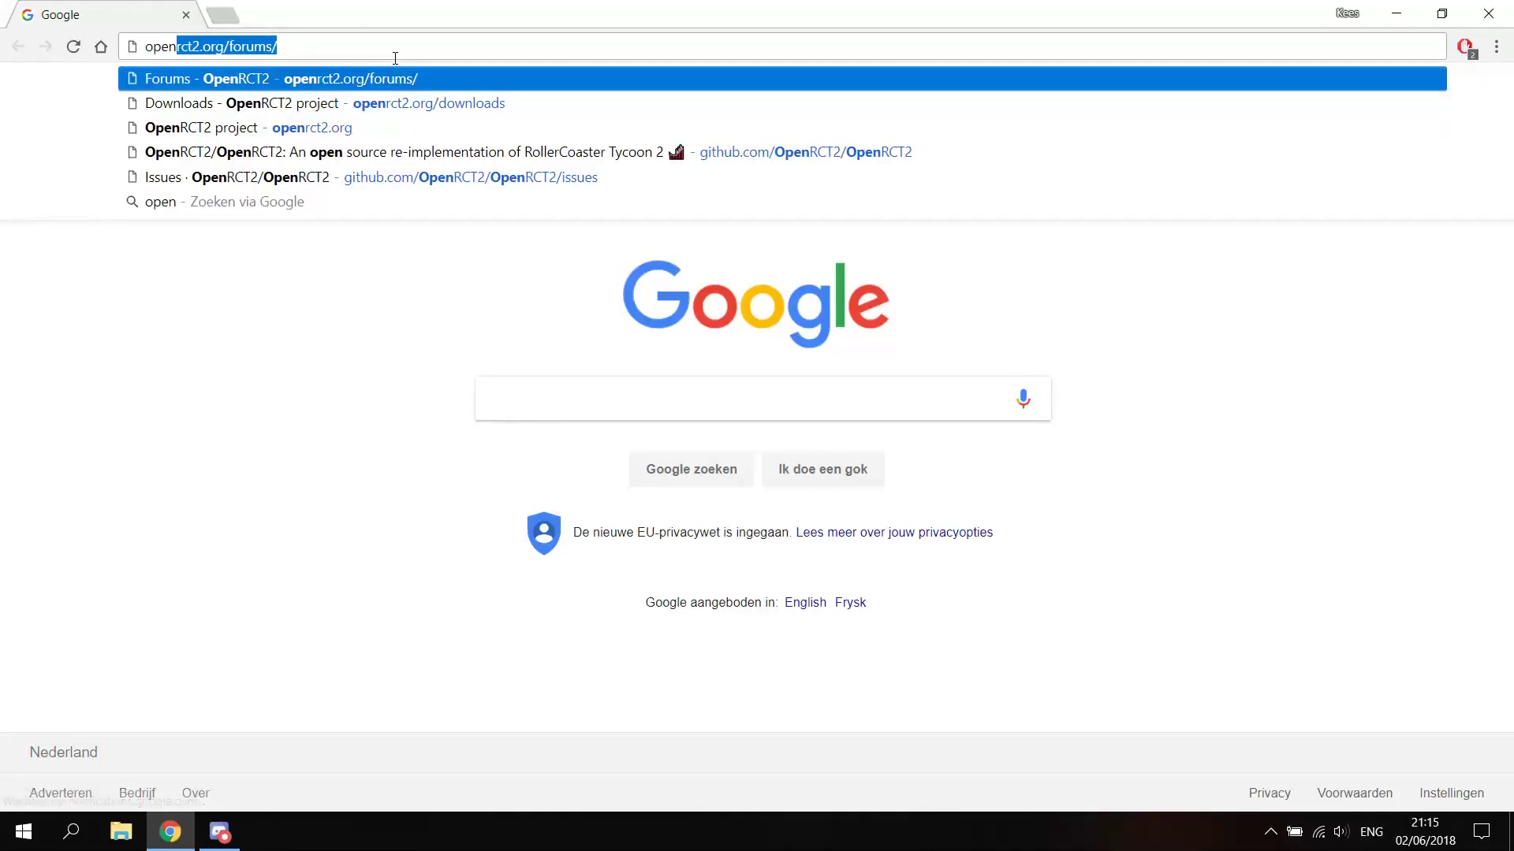
key(Right)
key(Return)
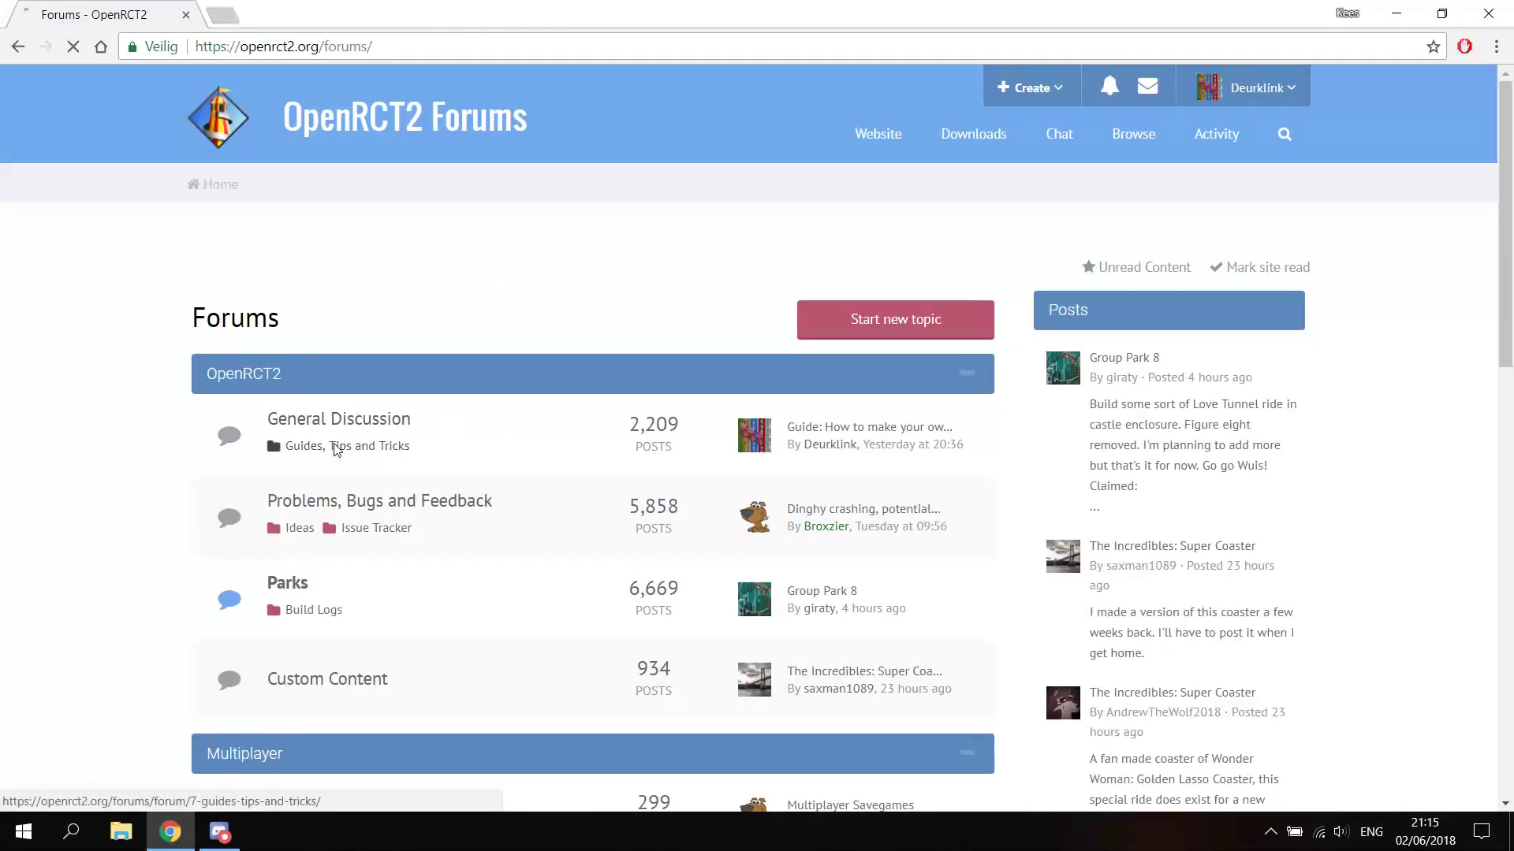
Step: Open the topic "Guide: How to make your own palette for RCT2" in the Guides, Tips and Tricks forum
scroll(473, 409, down, 3)
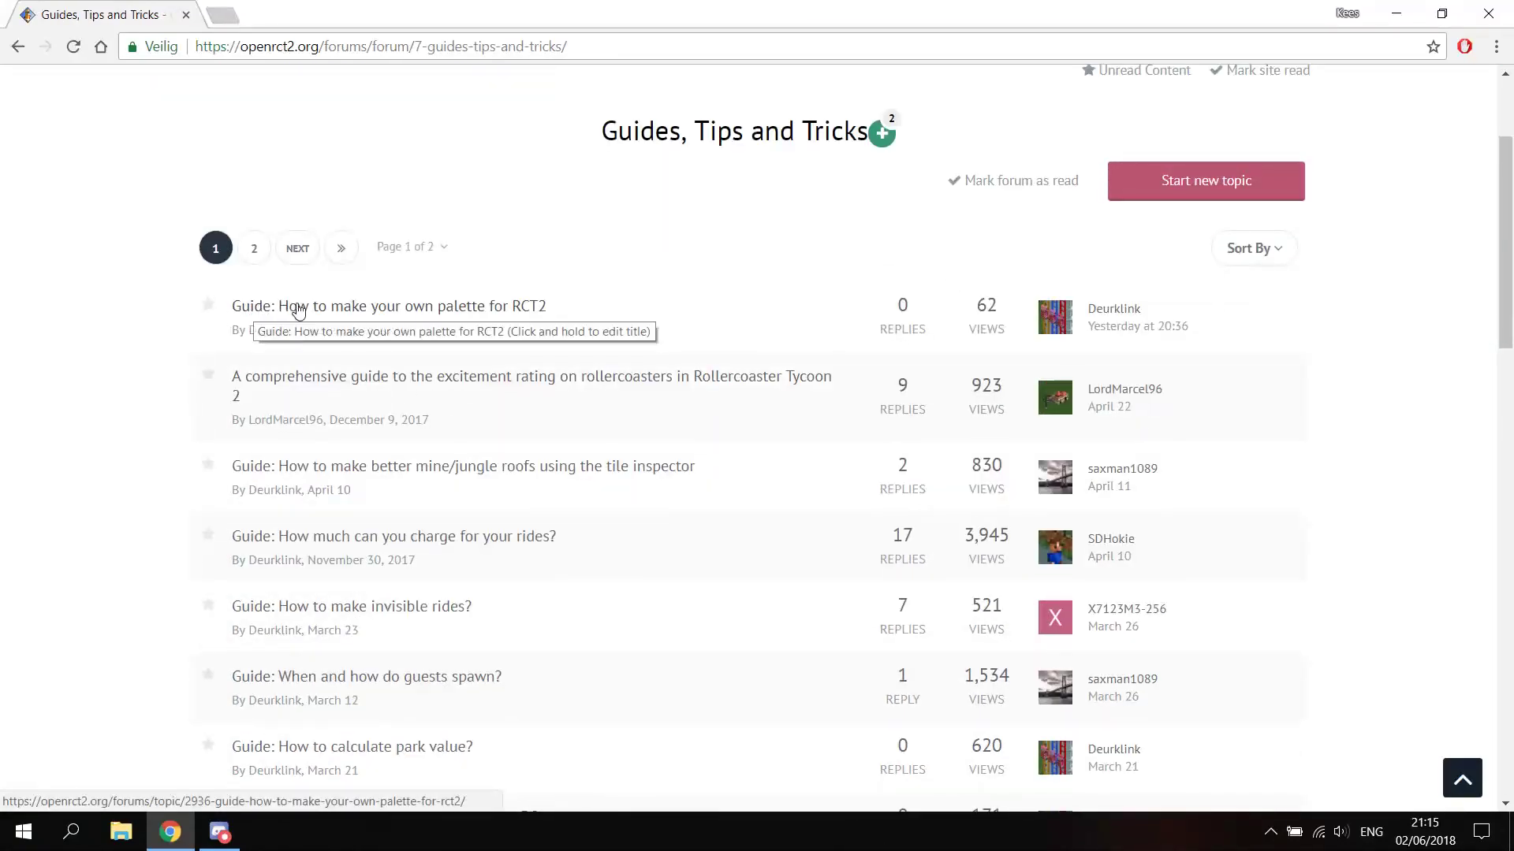
mouse_move(514, 311)
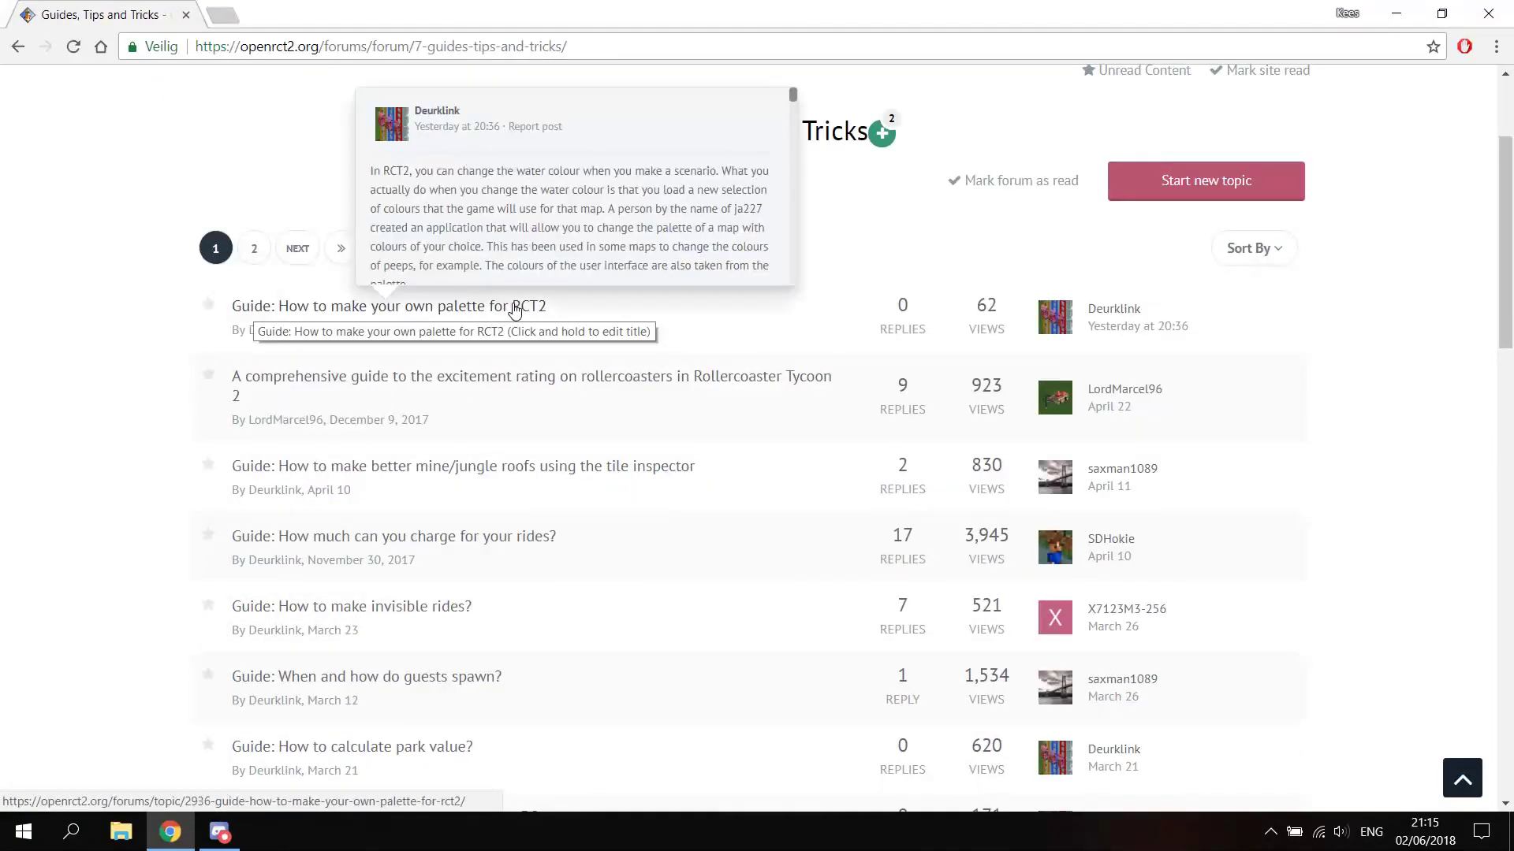
click(447, 312)
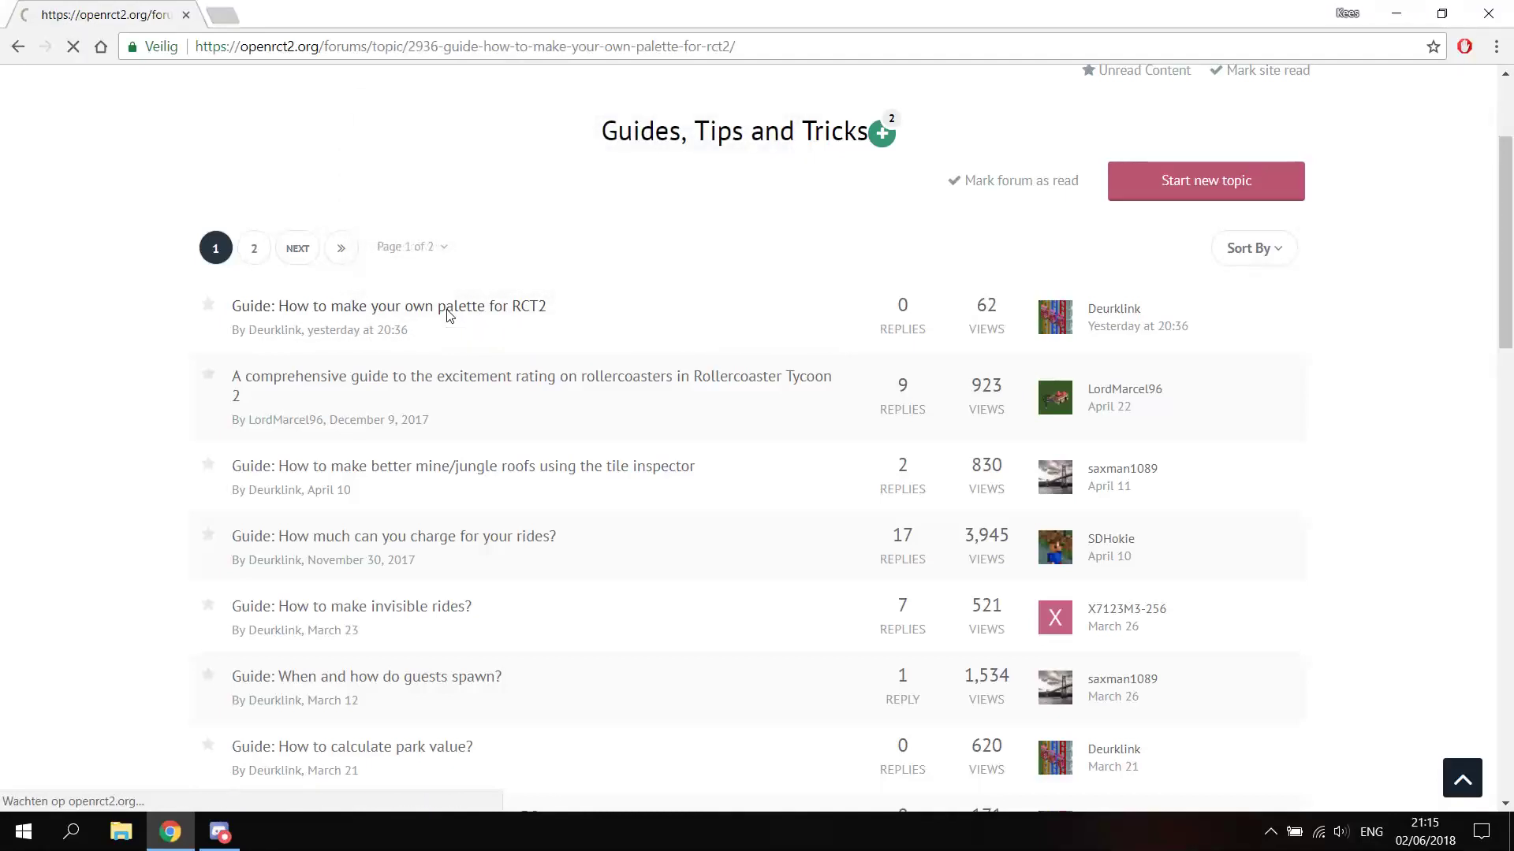
Step: Download rct2palettemaker.zip from the palette guide's "How to make a palette" section
scroll(377, 302, down, 5)
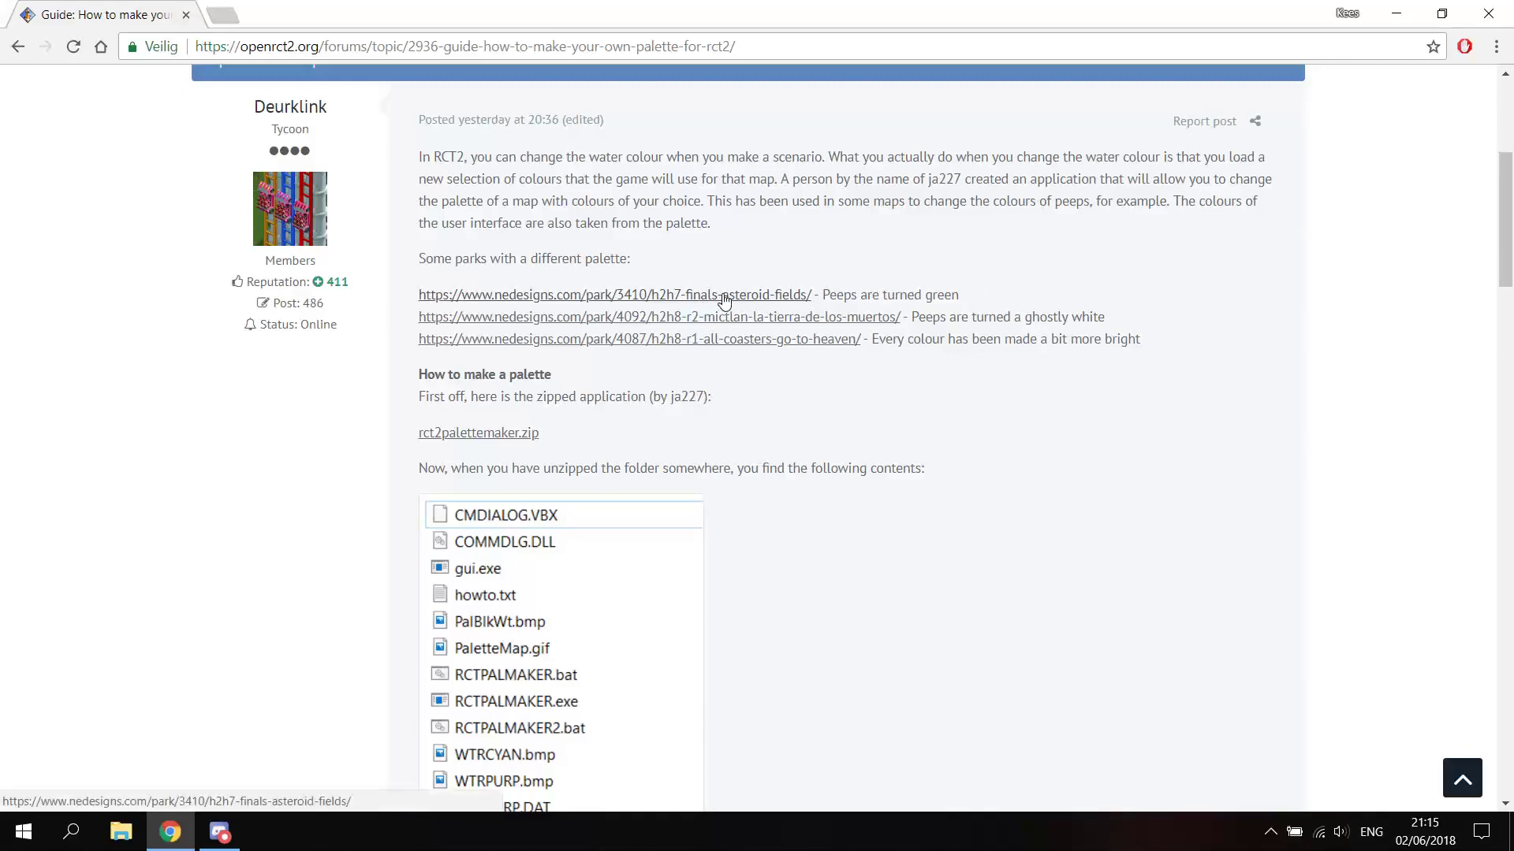
scroll(763, 280, up, 1)
scroll(784, 254, down, 1)
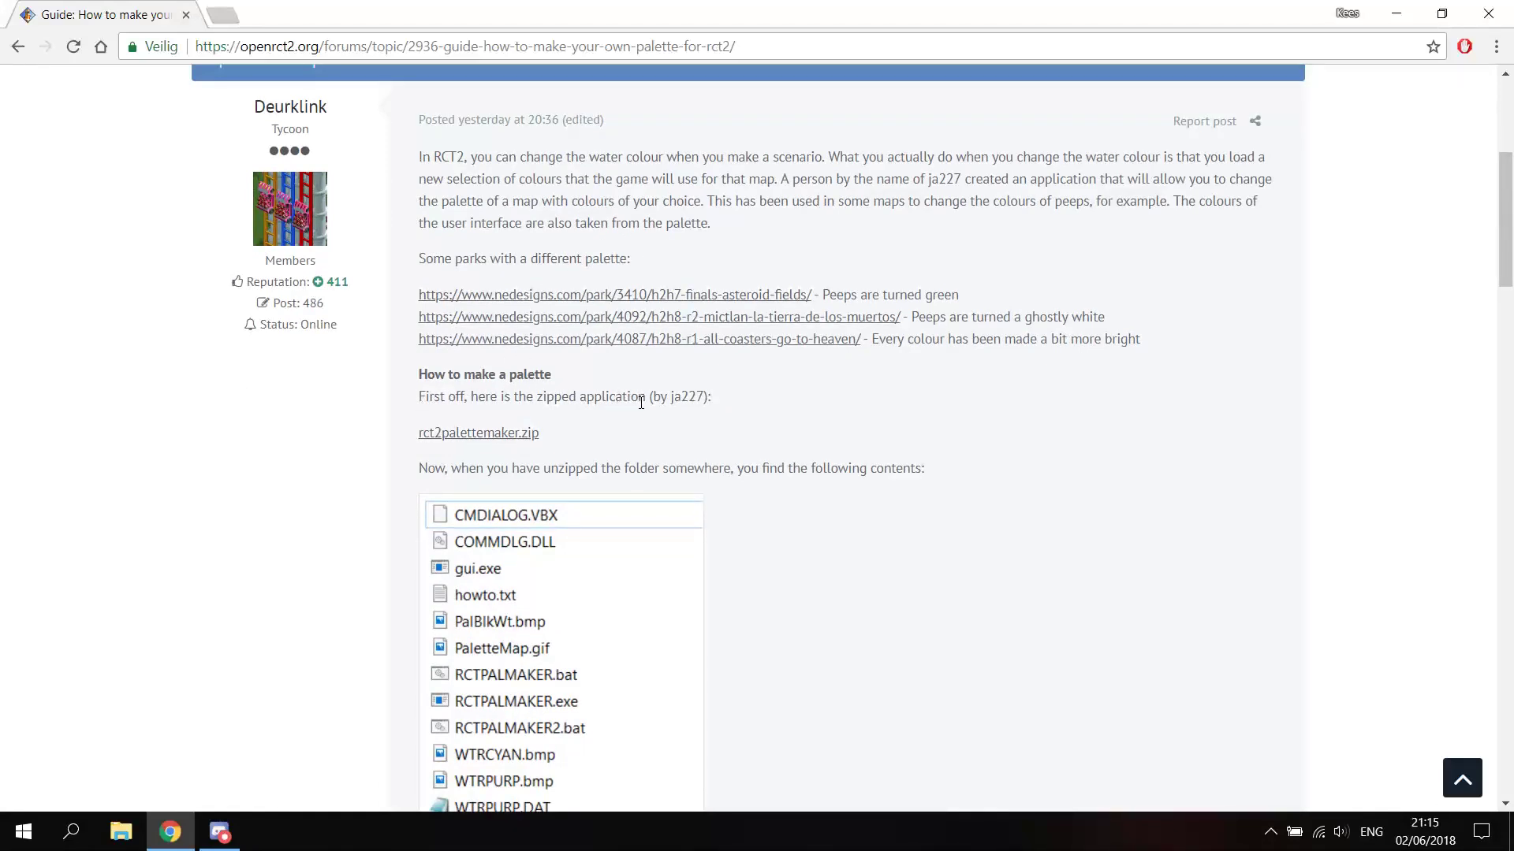
drag(670, 398, 704, 399)
click(694, 391)
click(498, 435)
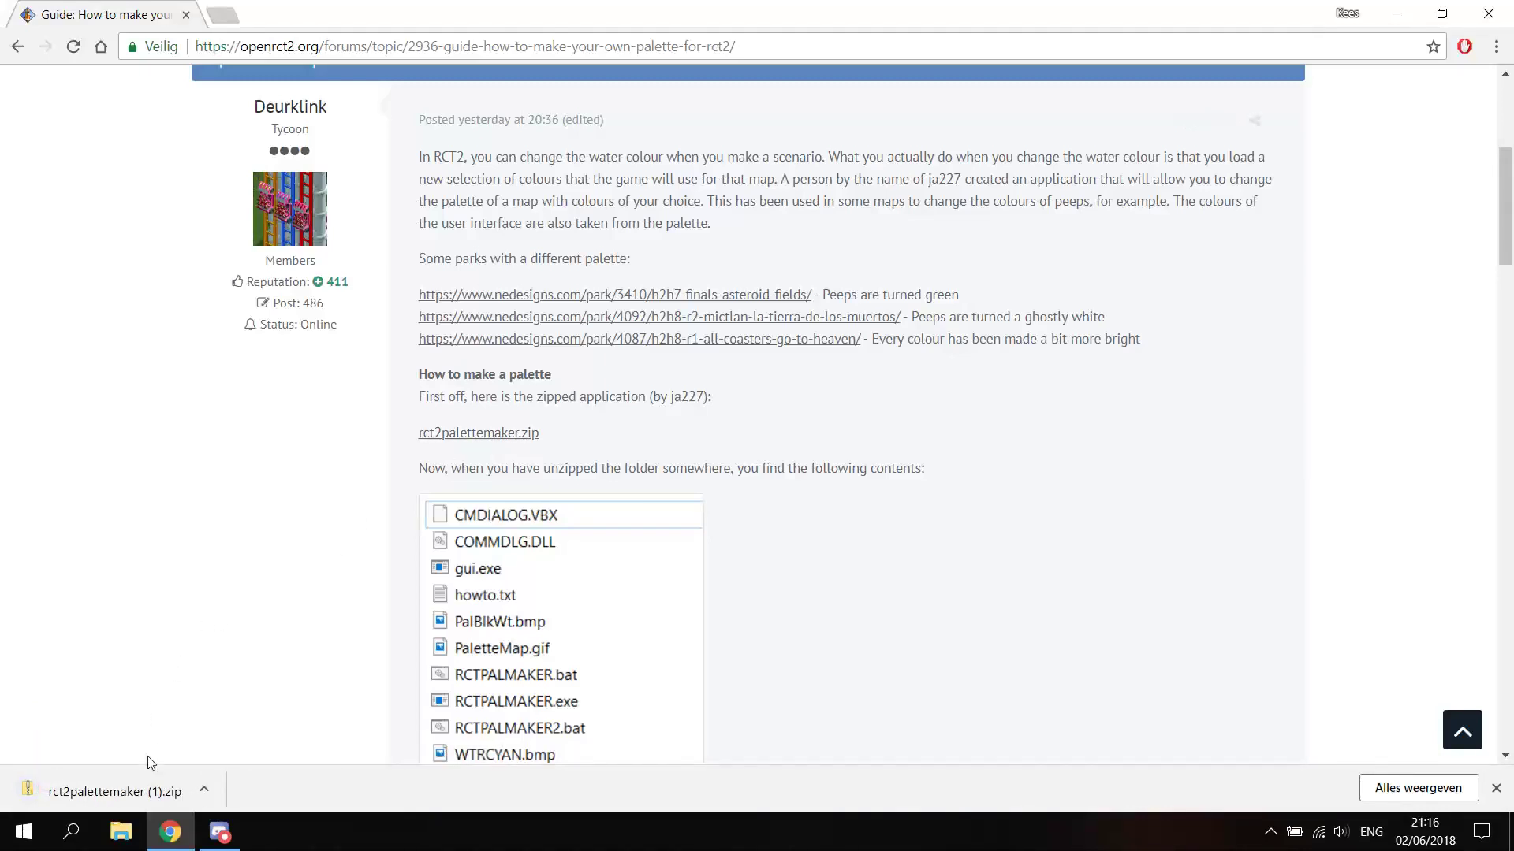
Step: Minimise the browser and extract rct2palettemaker.zip into an rct2palettemaker folder on the desktop
click(1396, 14)
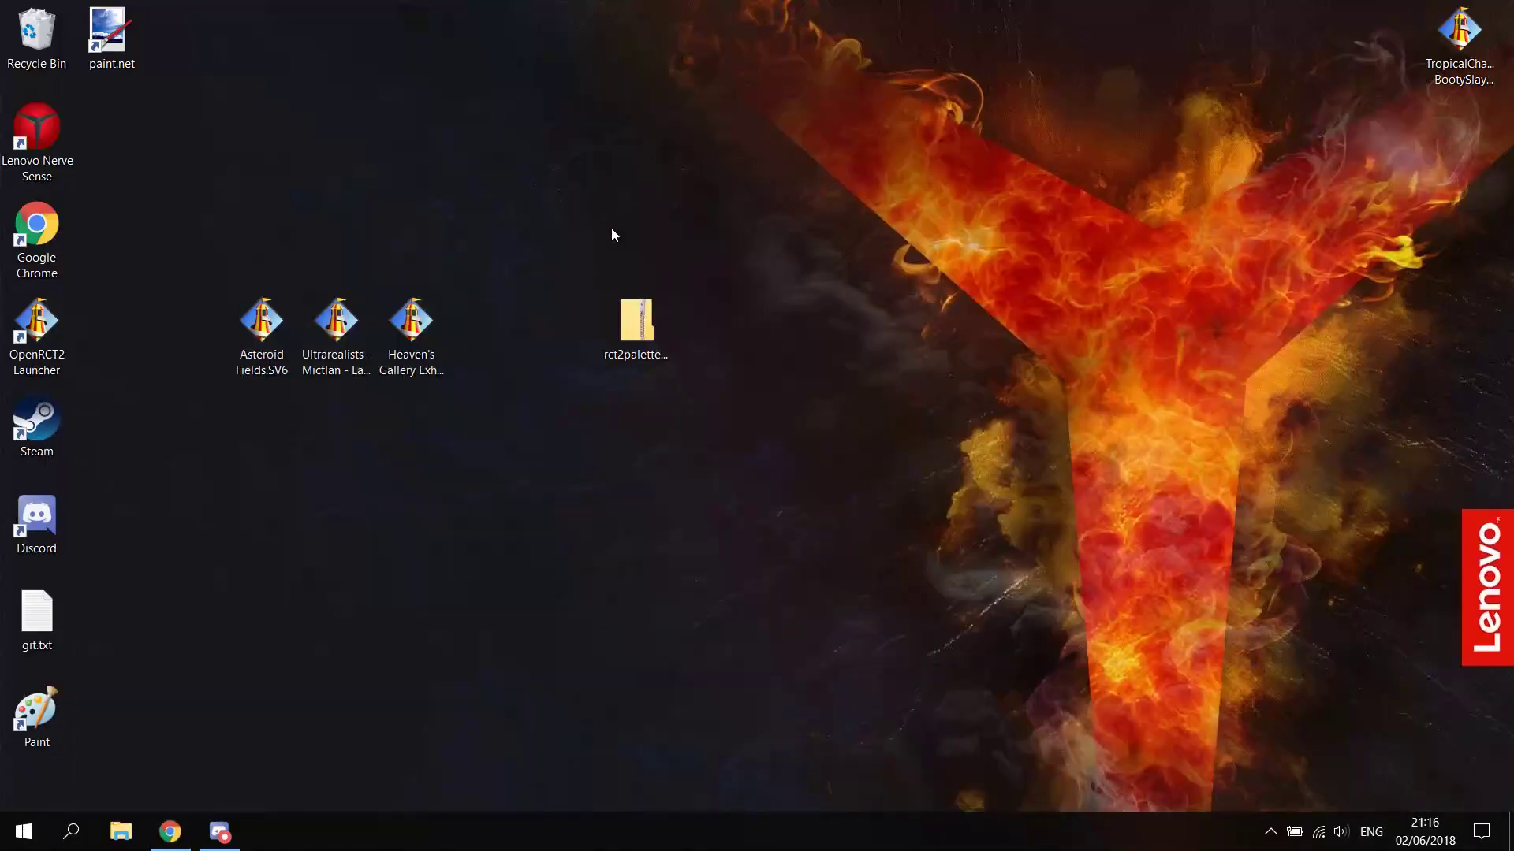
click(631, 328)
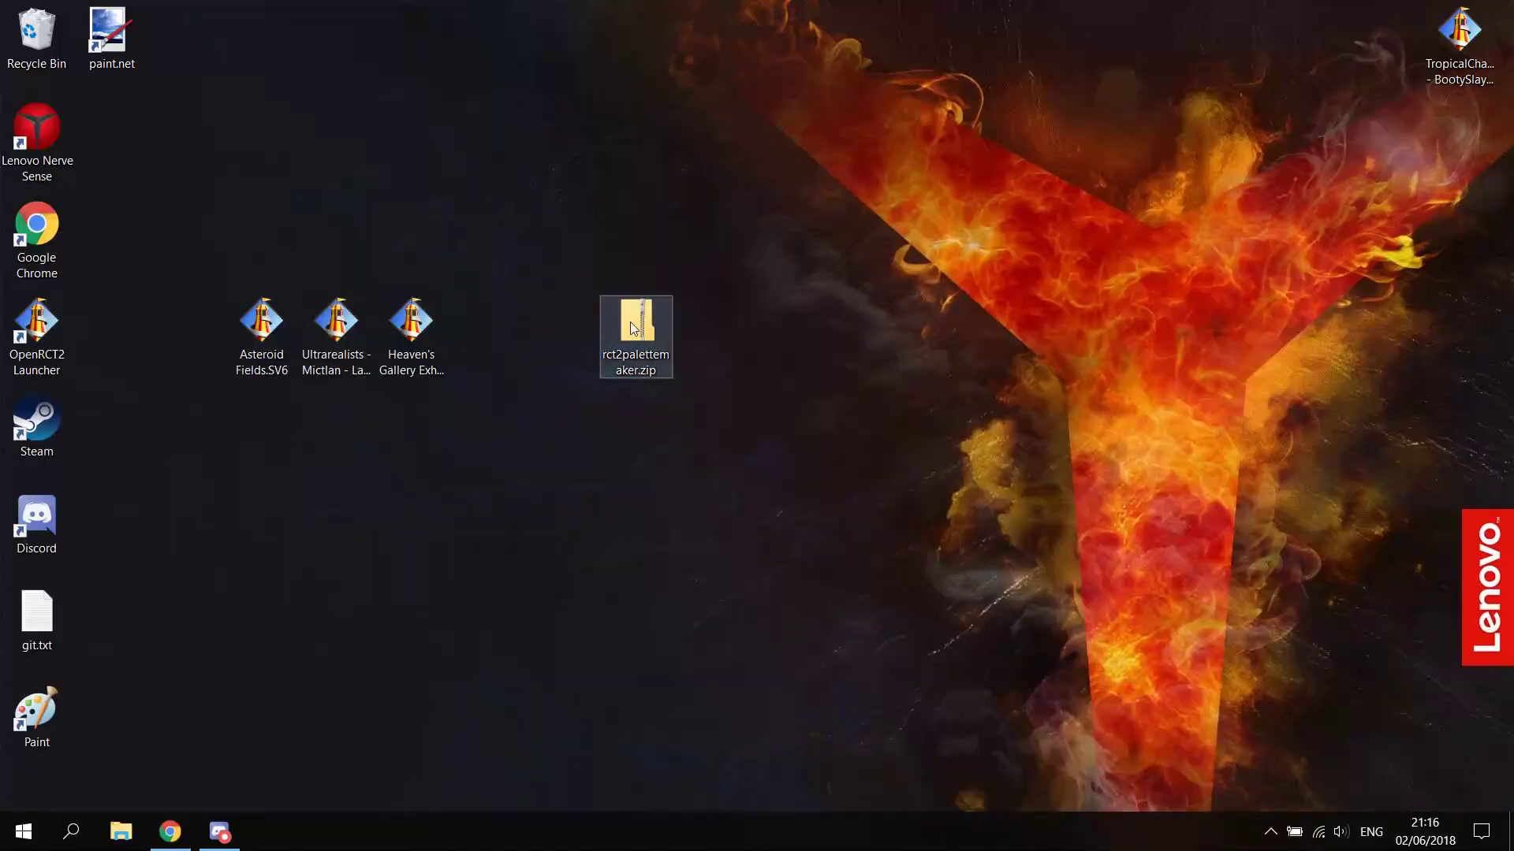
right_click(634, 324)
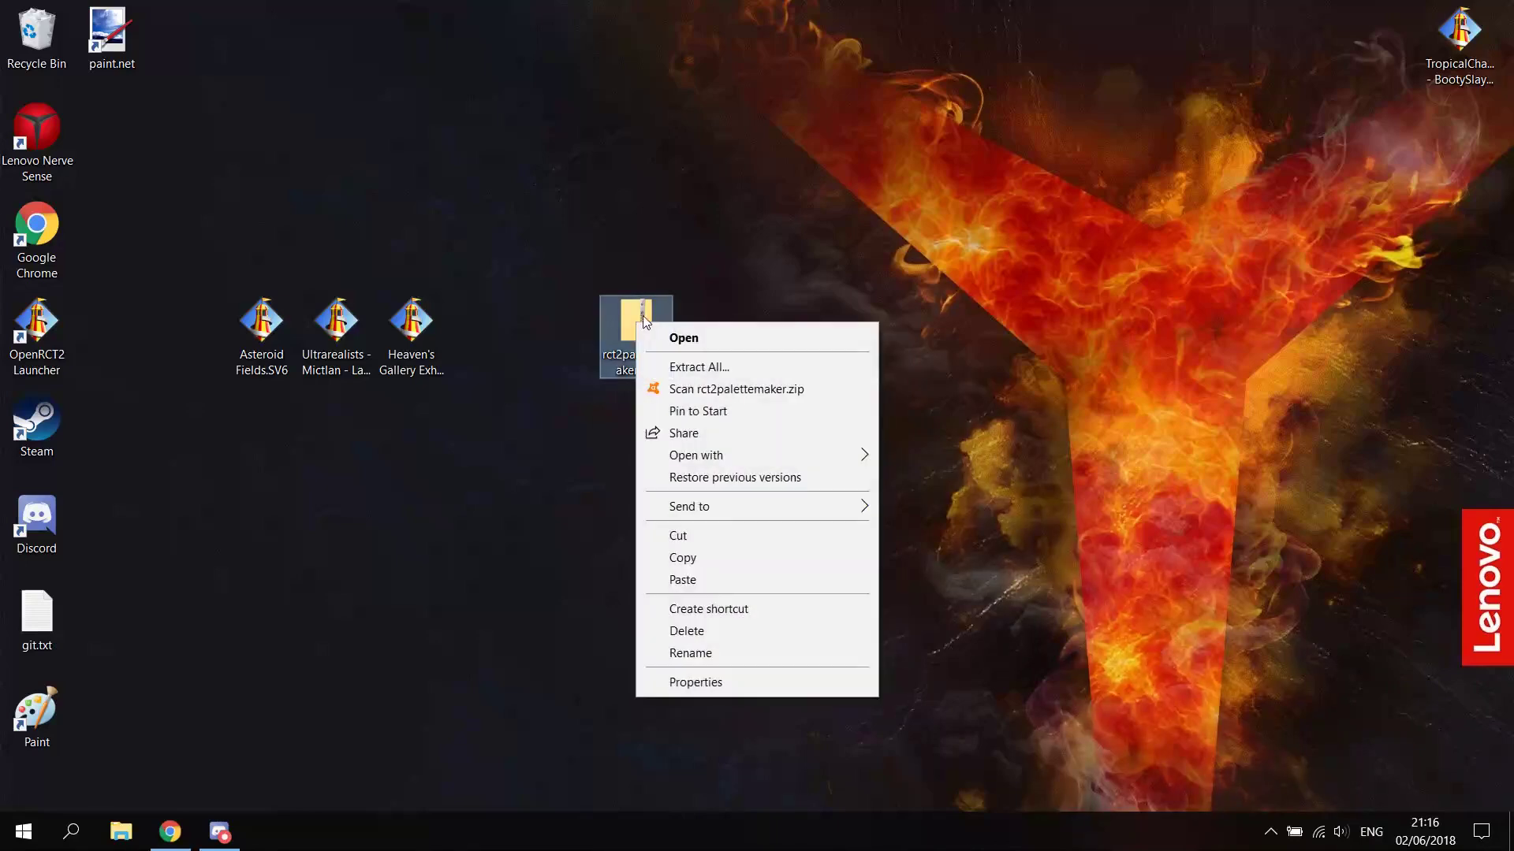
click(696, 368)
click(906, 618)
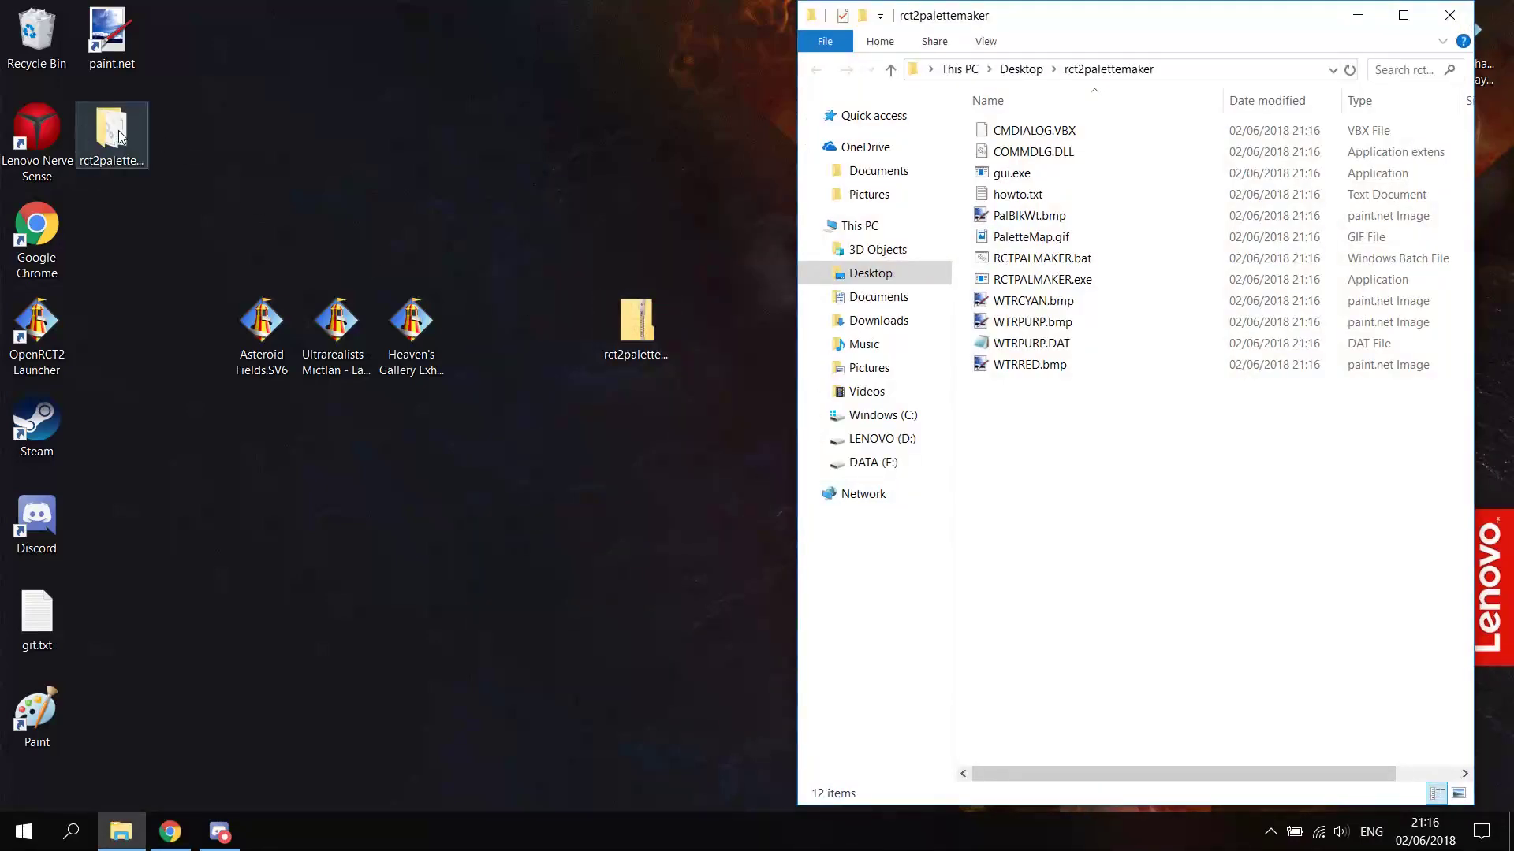
click(118, 132)
click(1072, 455)
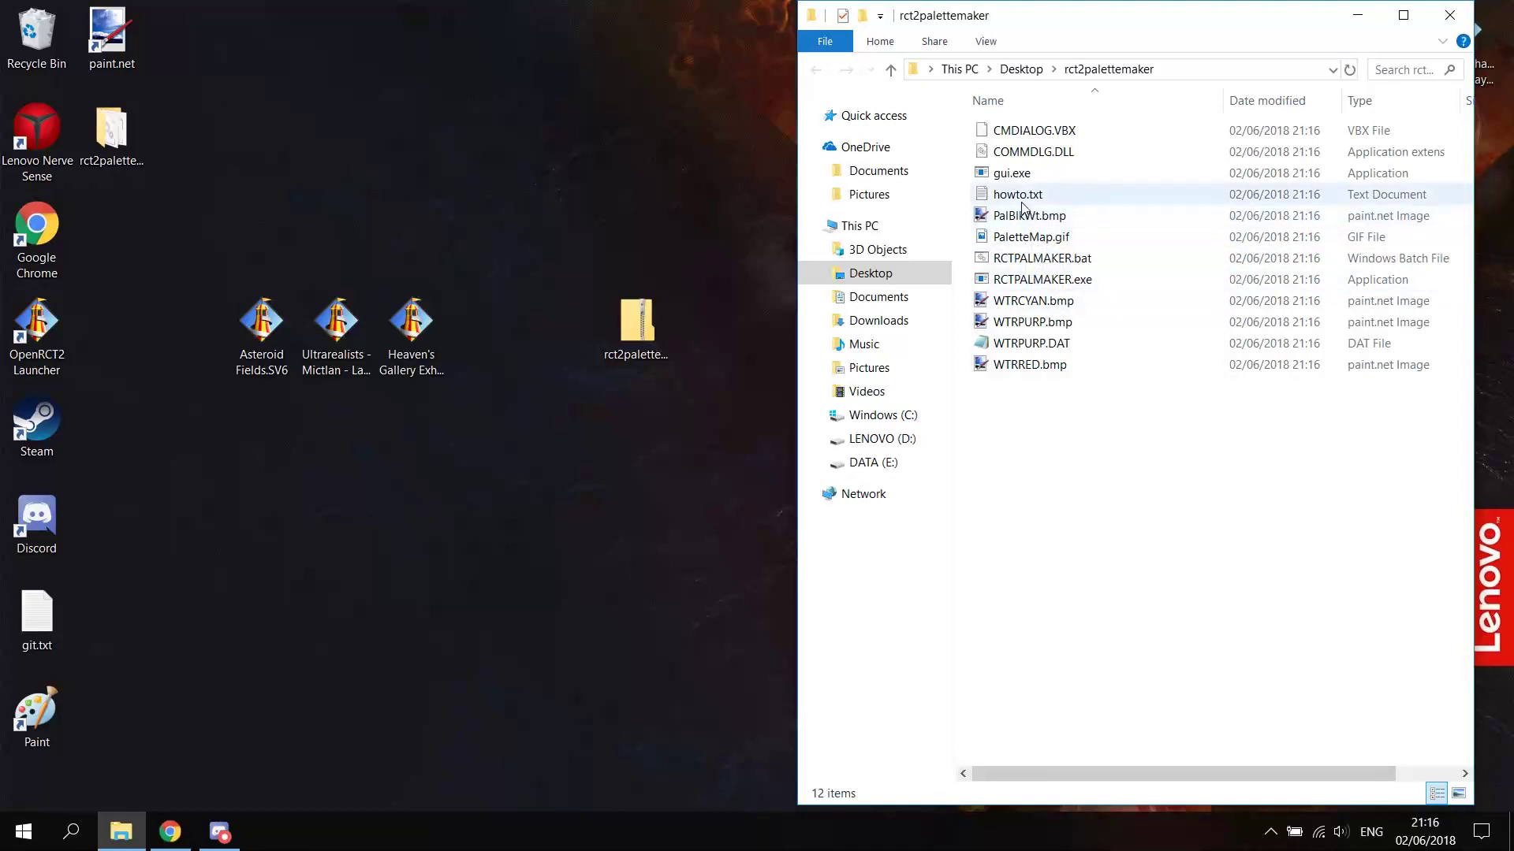
Step: Open WTRCYAN.bmp from the extracted rct2palettemaker folder in paint.net
double_click(1023, 302)
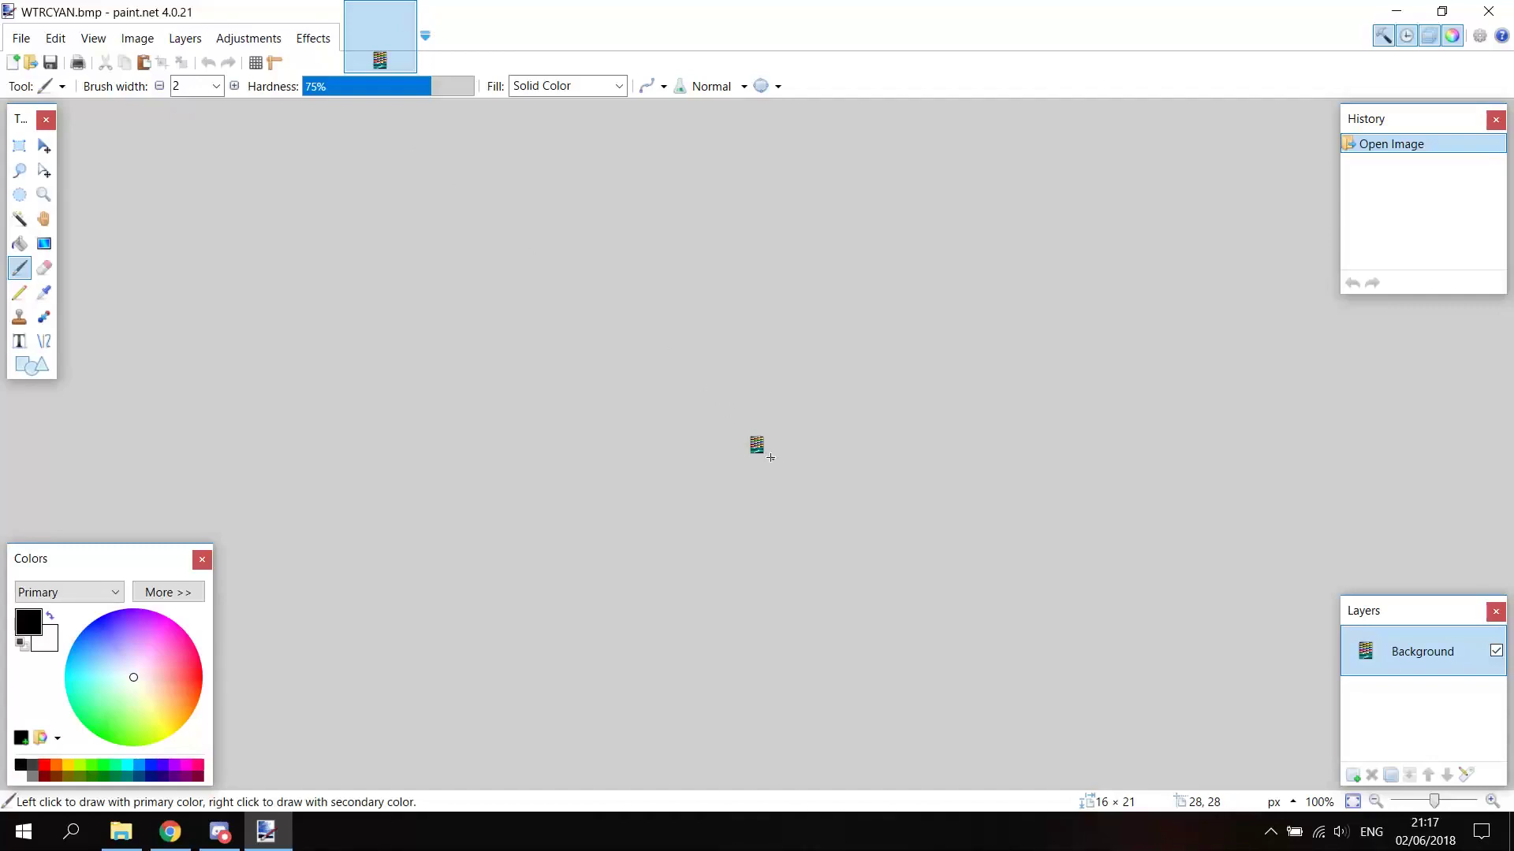
scroll(769, 457, up, 8)
scroll(759, 444, up, 6)
scroll(759, 419, up, 2)
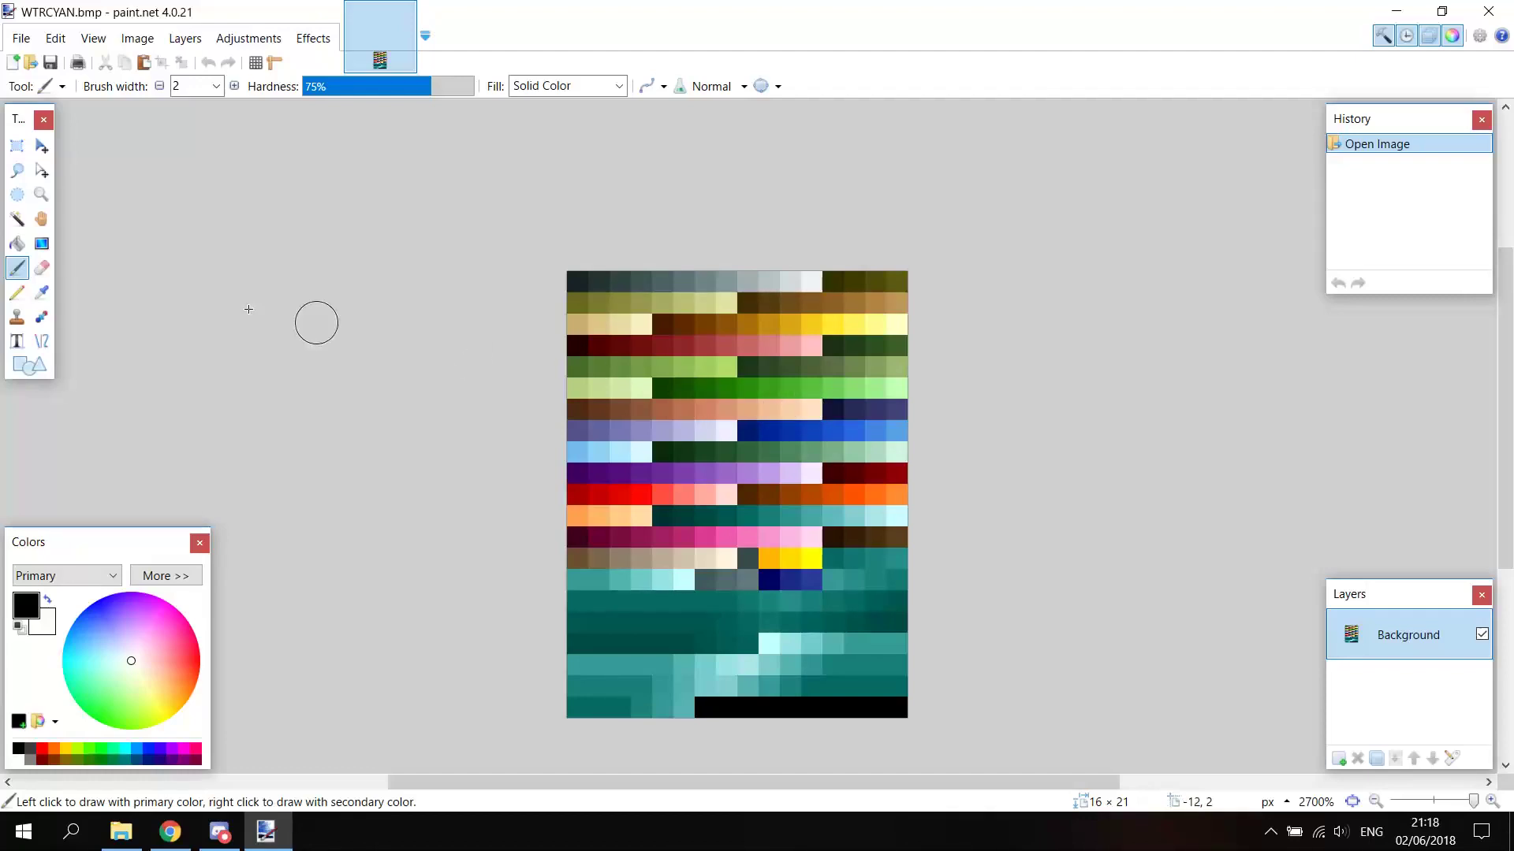
Step: Select the first 12 pixels of the palette's seventh row, set their hue to -138 with Hue / Saturation, and deselect
click(21, 145)
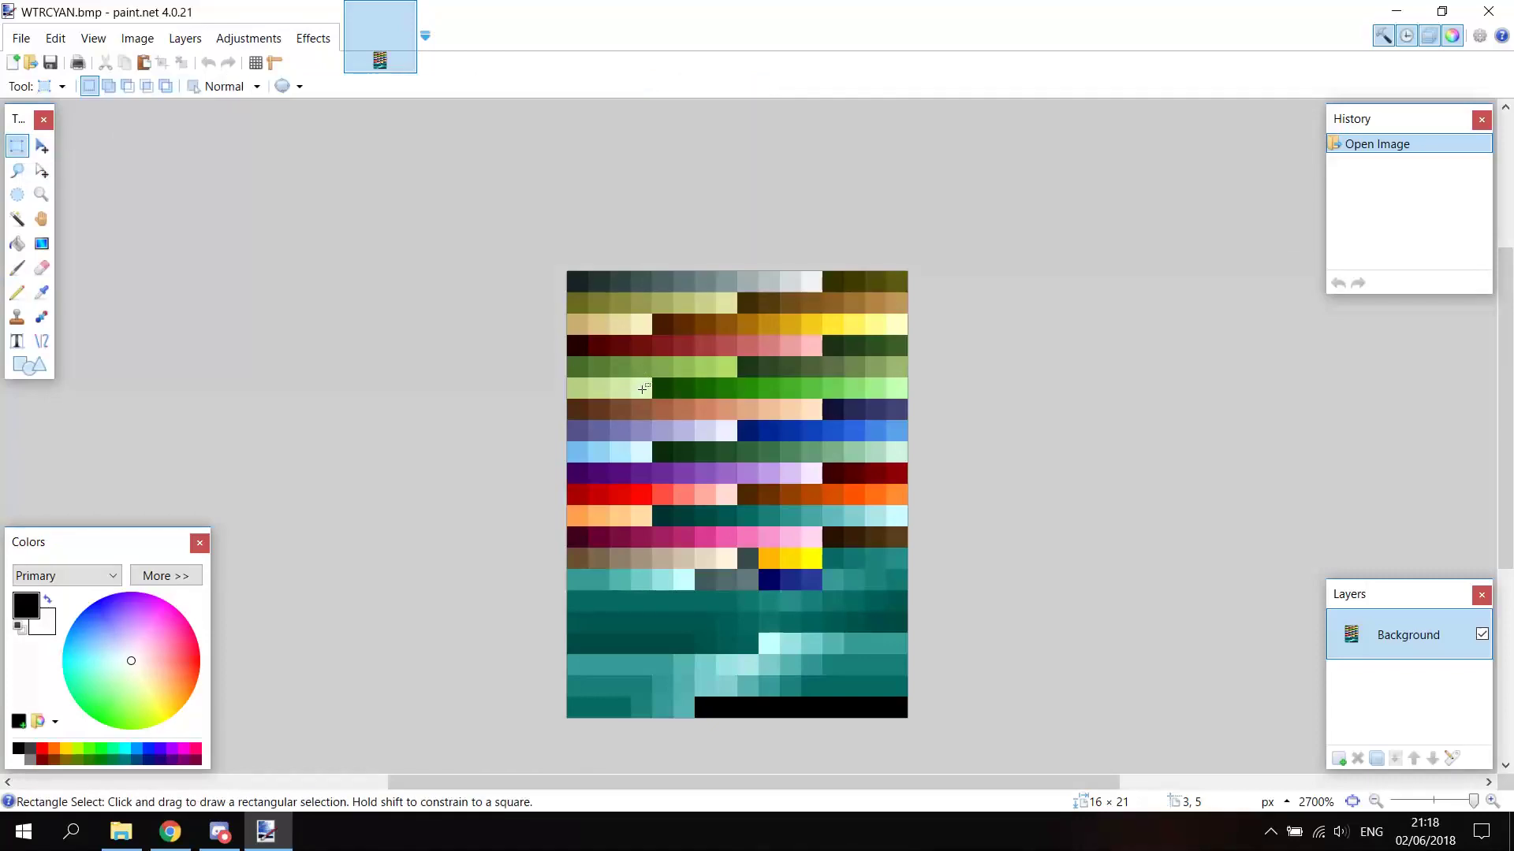
drag(573, 411, 817, 411)
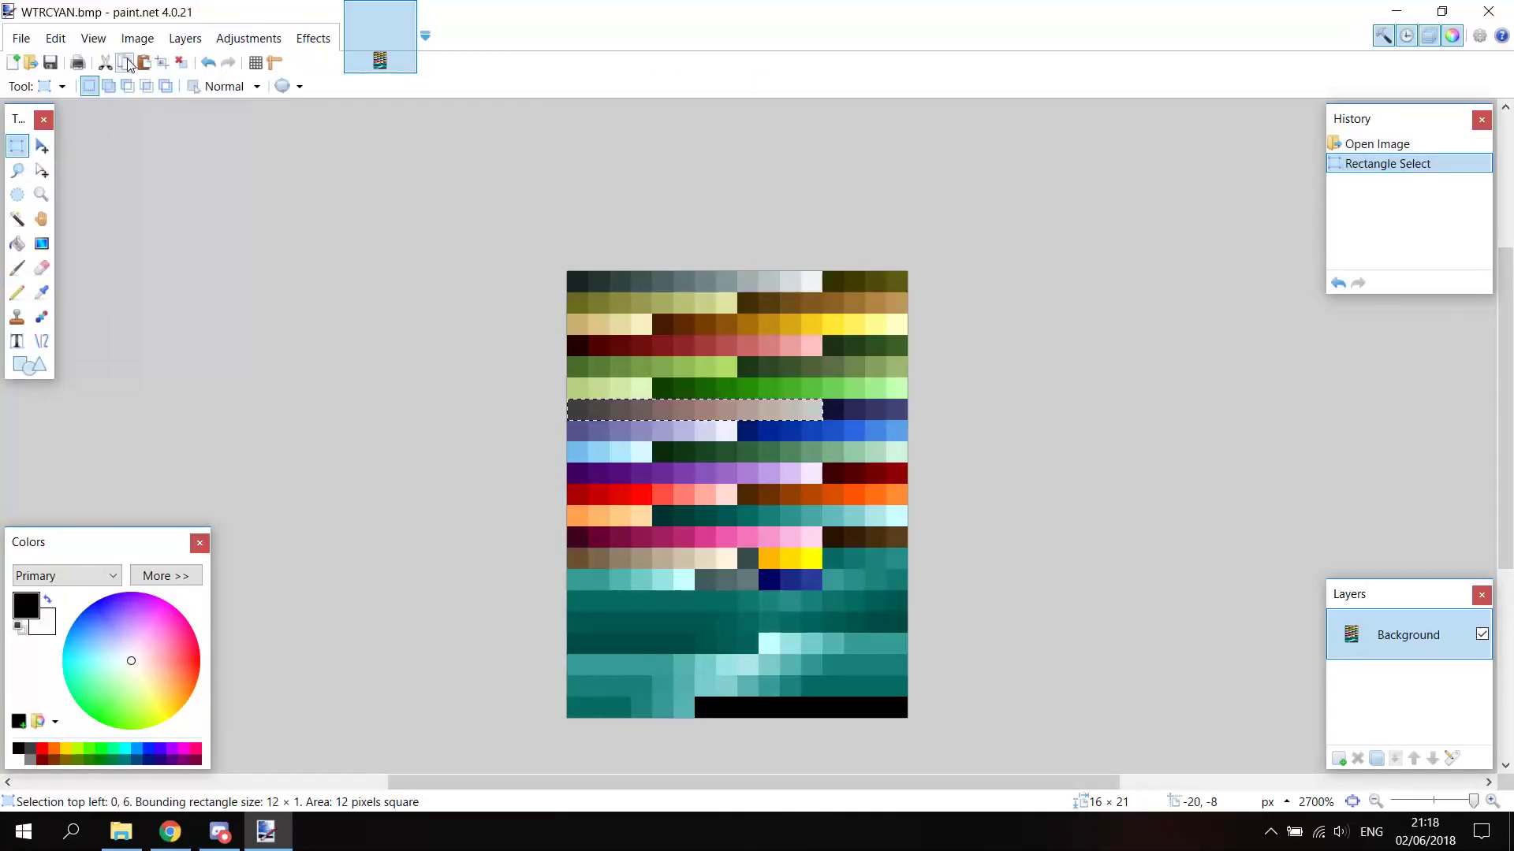
click(238, 41)
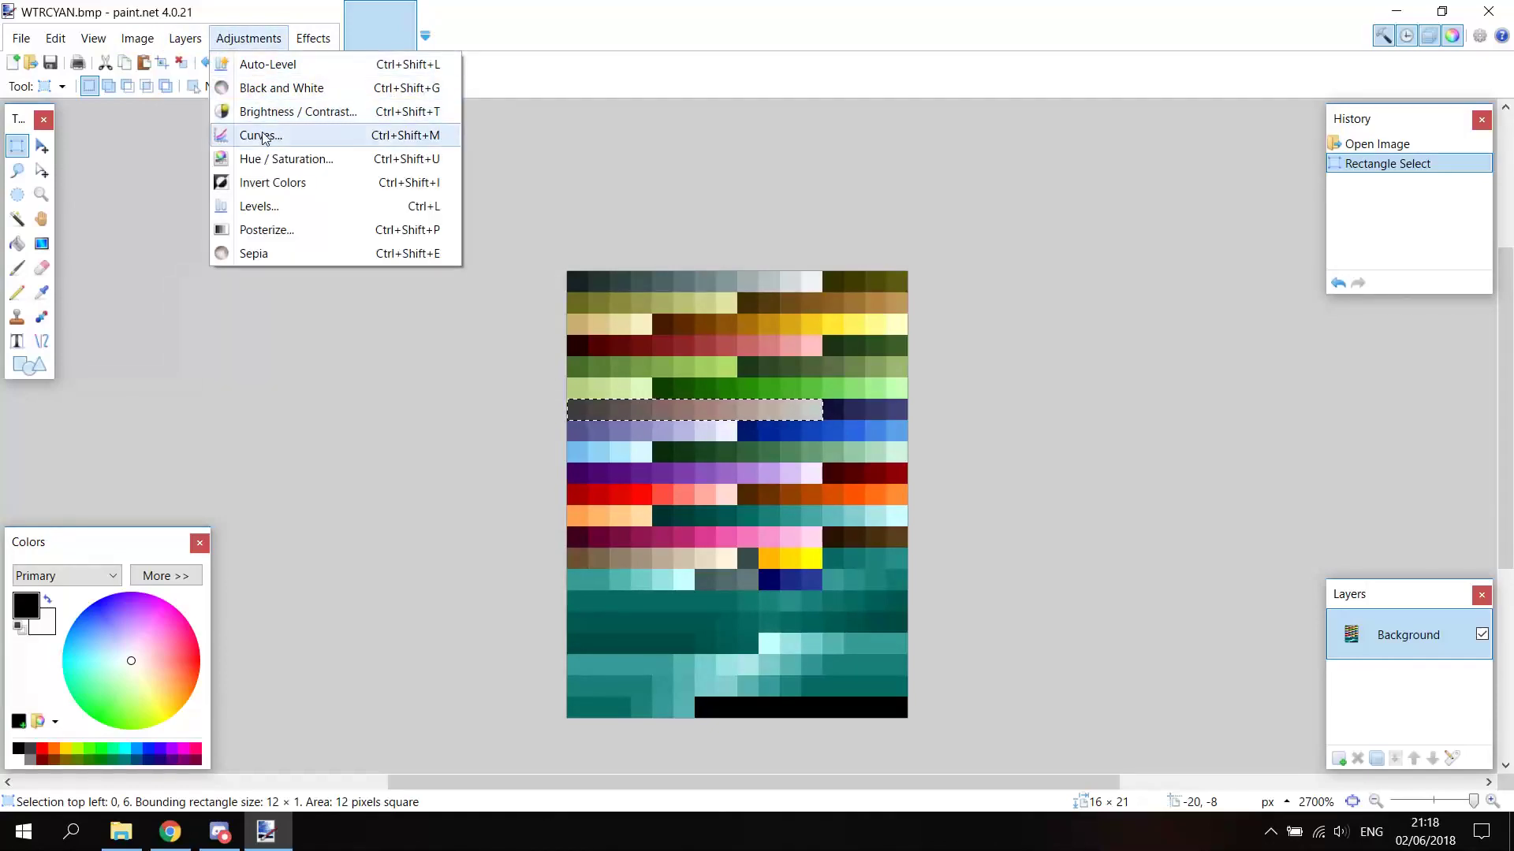
click(260, 160)
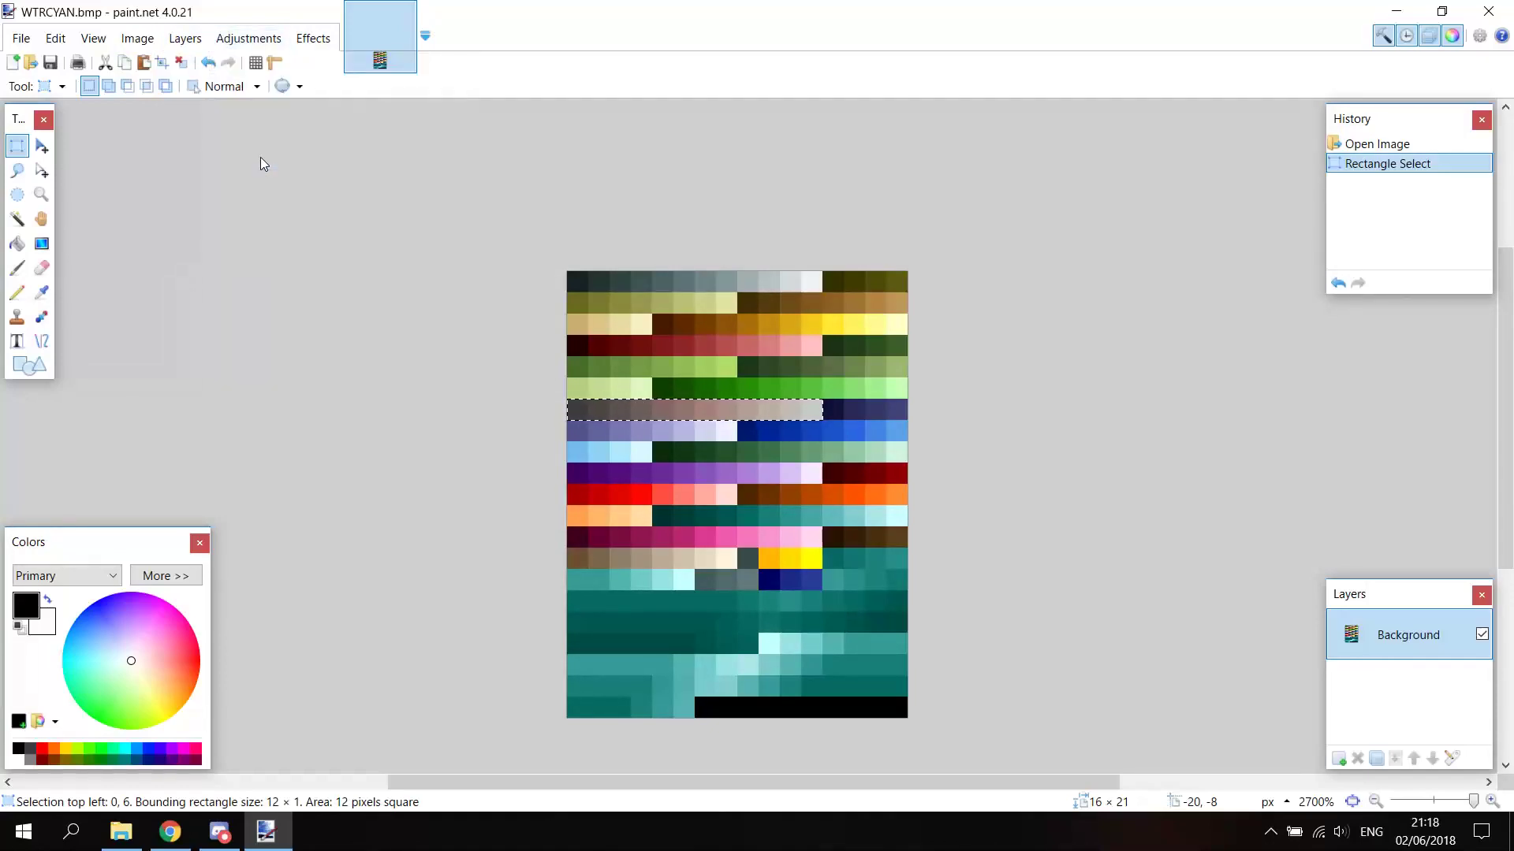
drag(729, 301, 339, 265)
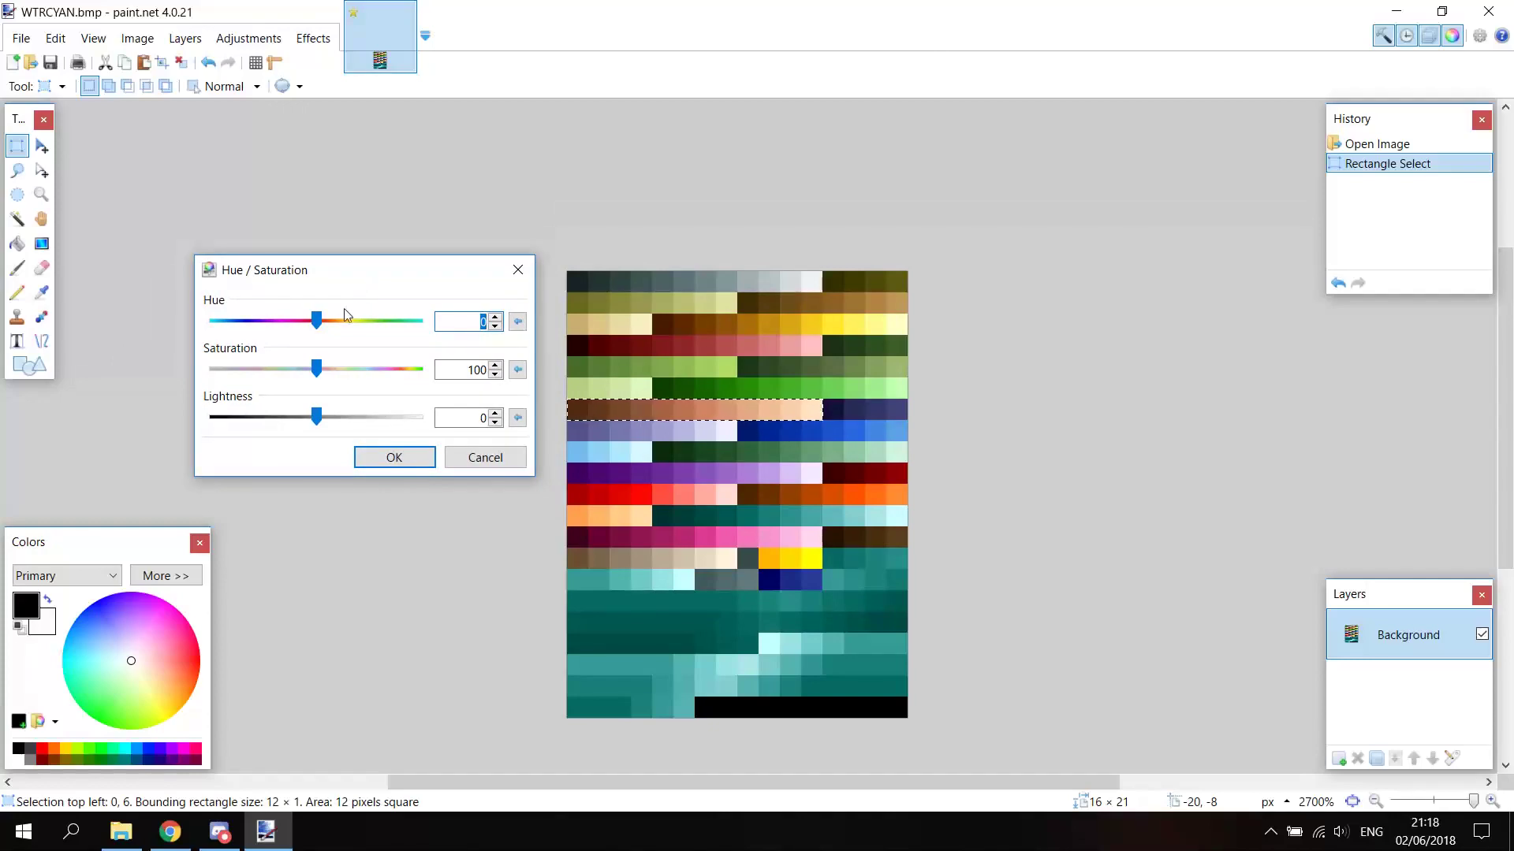
drag(316, 321, 236, 322)
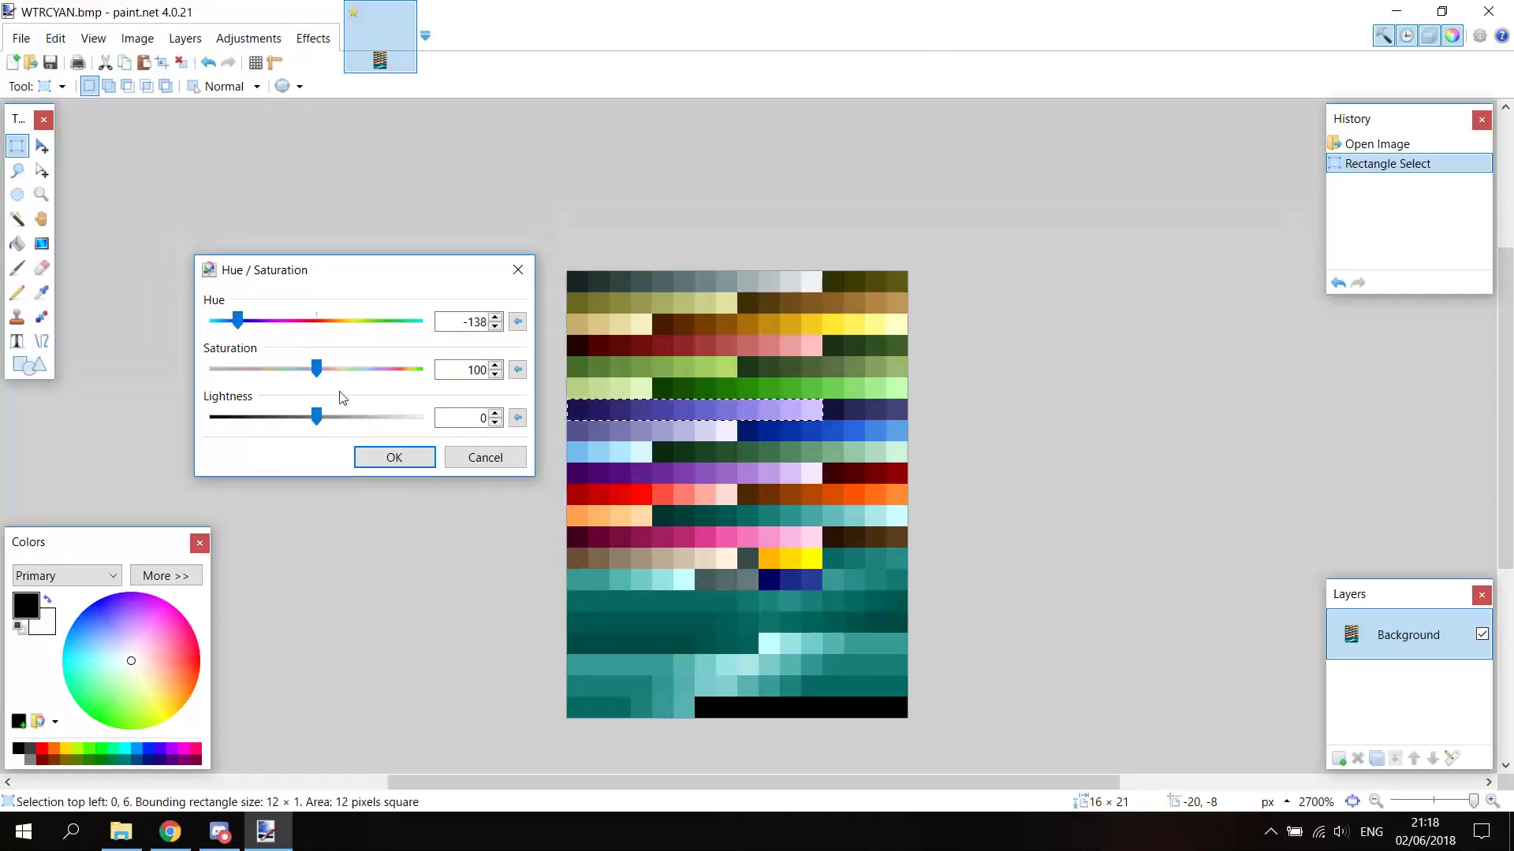
click(383, 455)
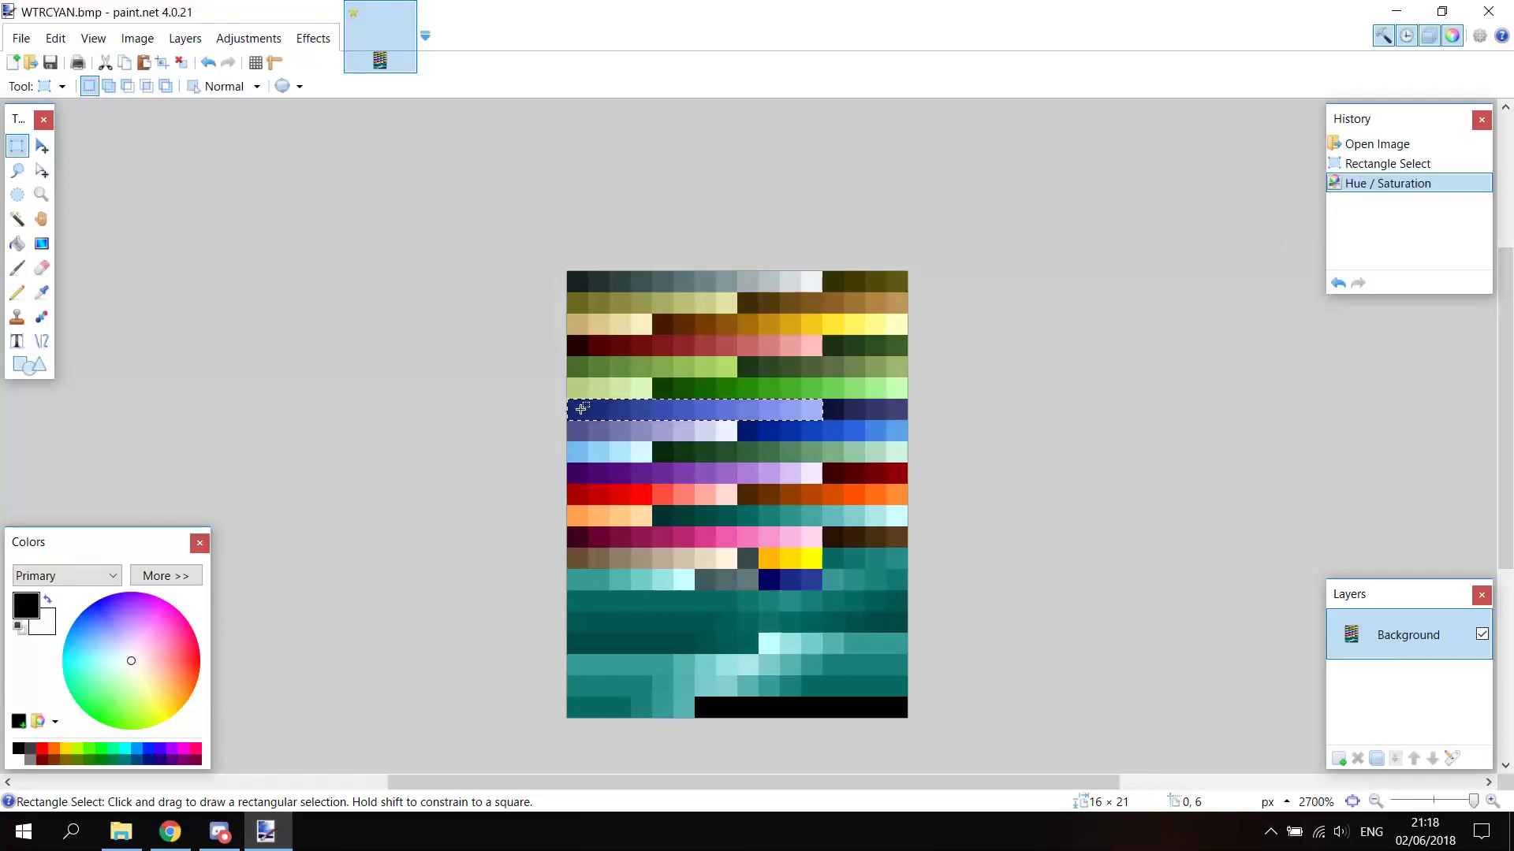
click(461, 325)
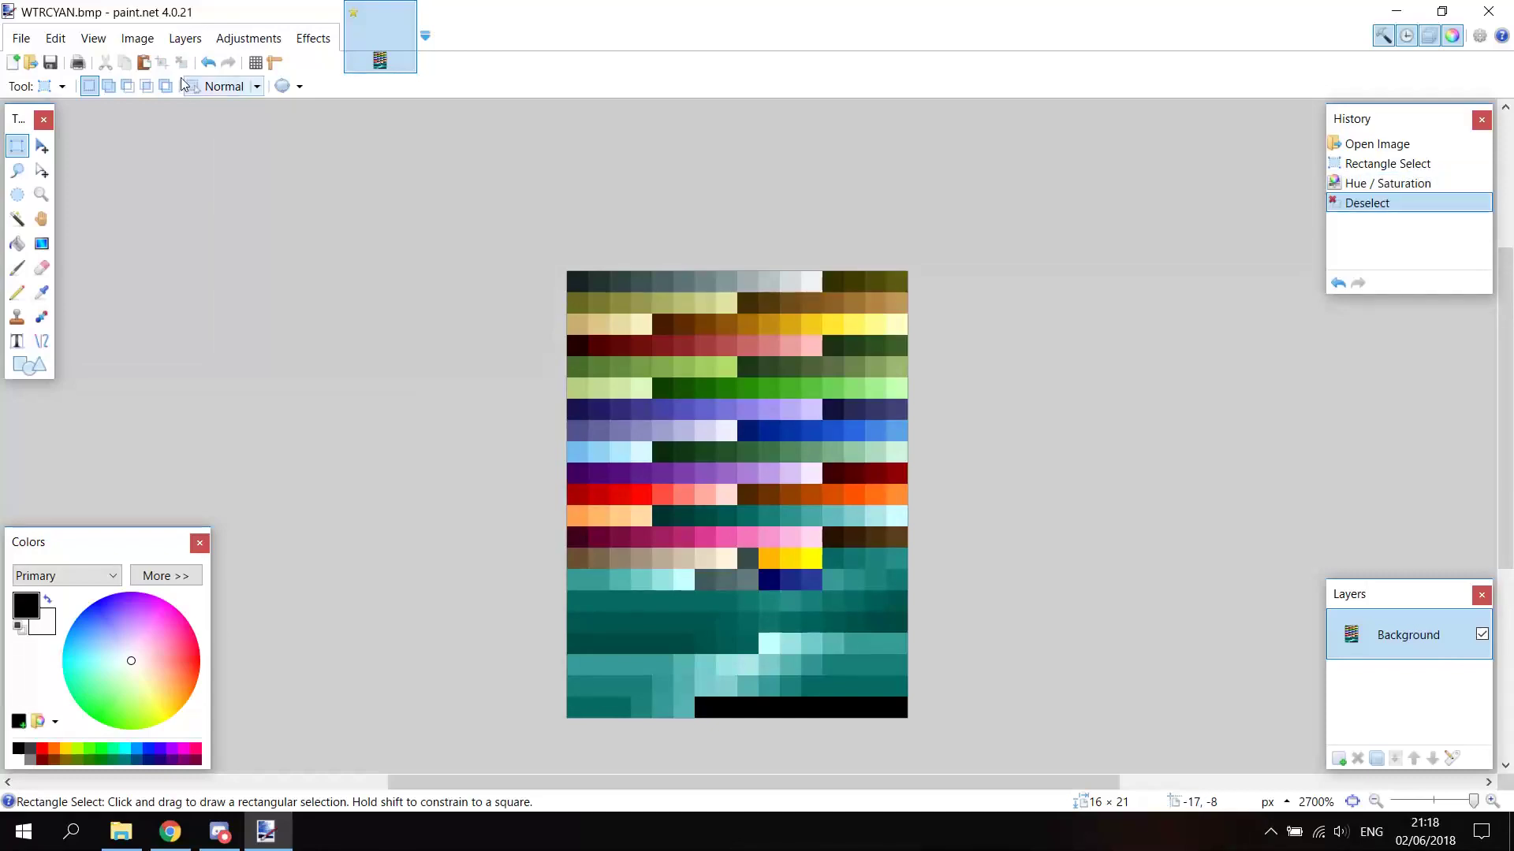
Step: Select the whole 16 × 21 palette, set its brightness to 32 with Brightness / Contrast, and deselect
drag(574, 278, 907, 717)
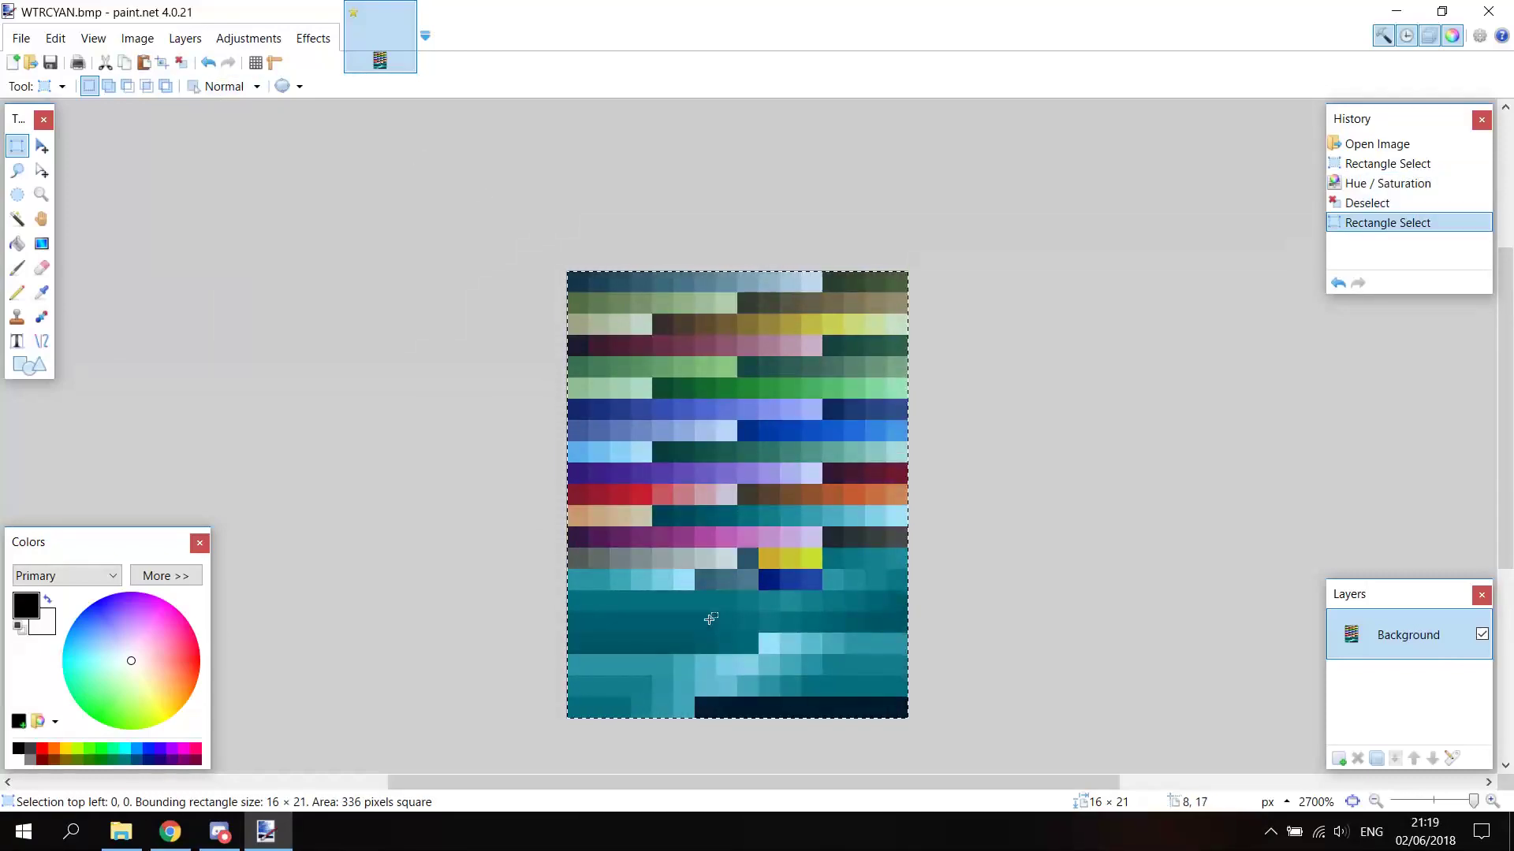
click(248, 37)
click(272, 111)
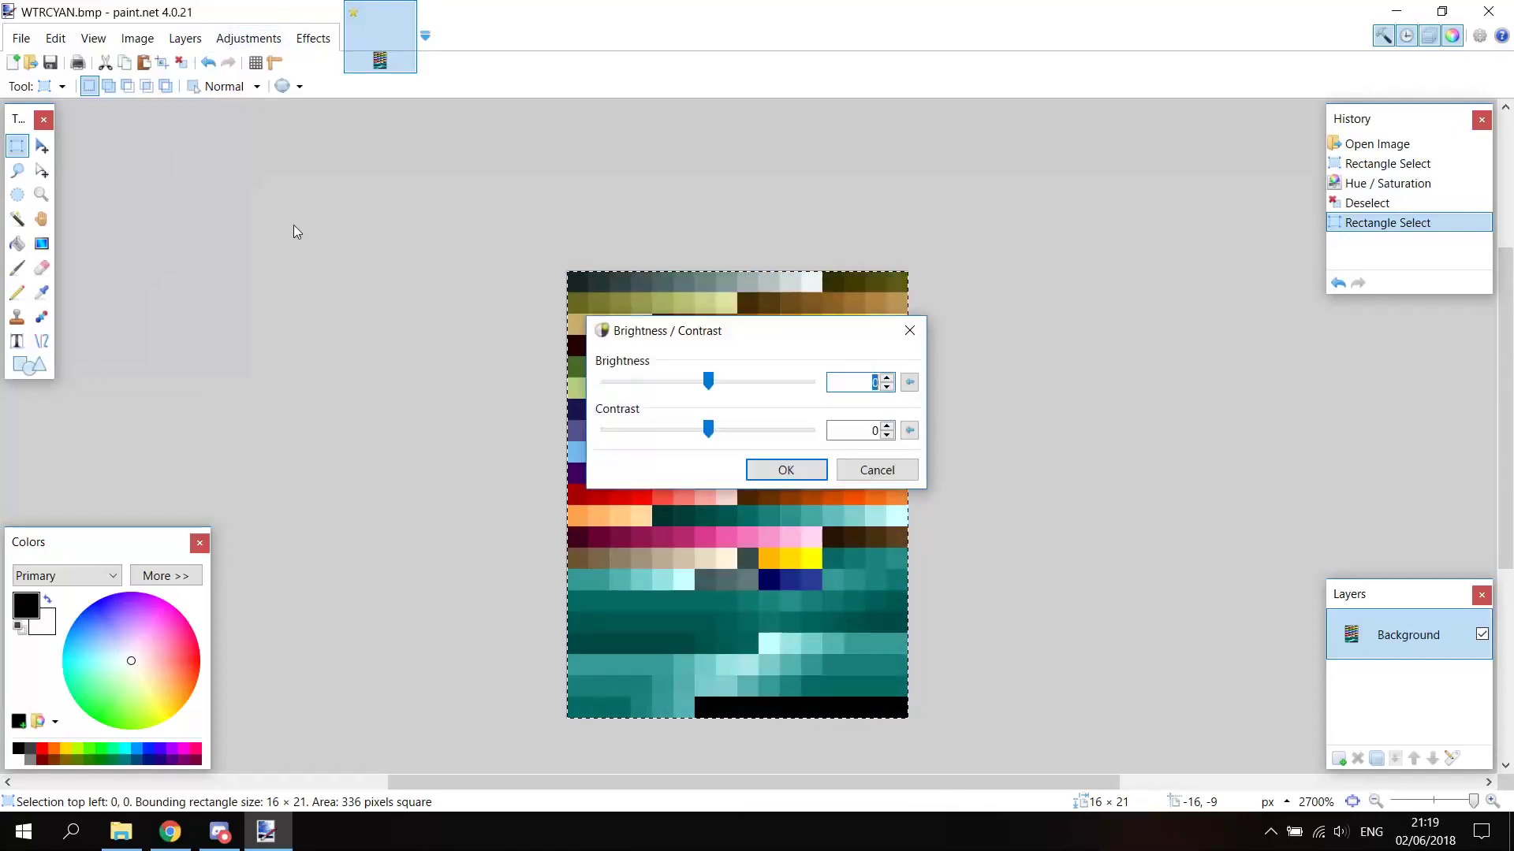
drag(697, 331, 279, 251)
drag(291, 308, 324, 311)
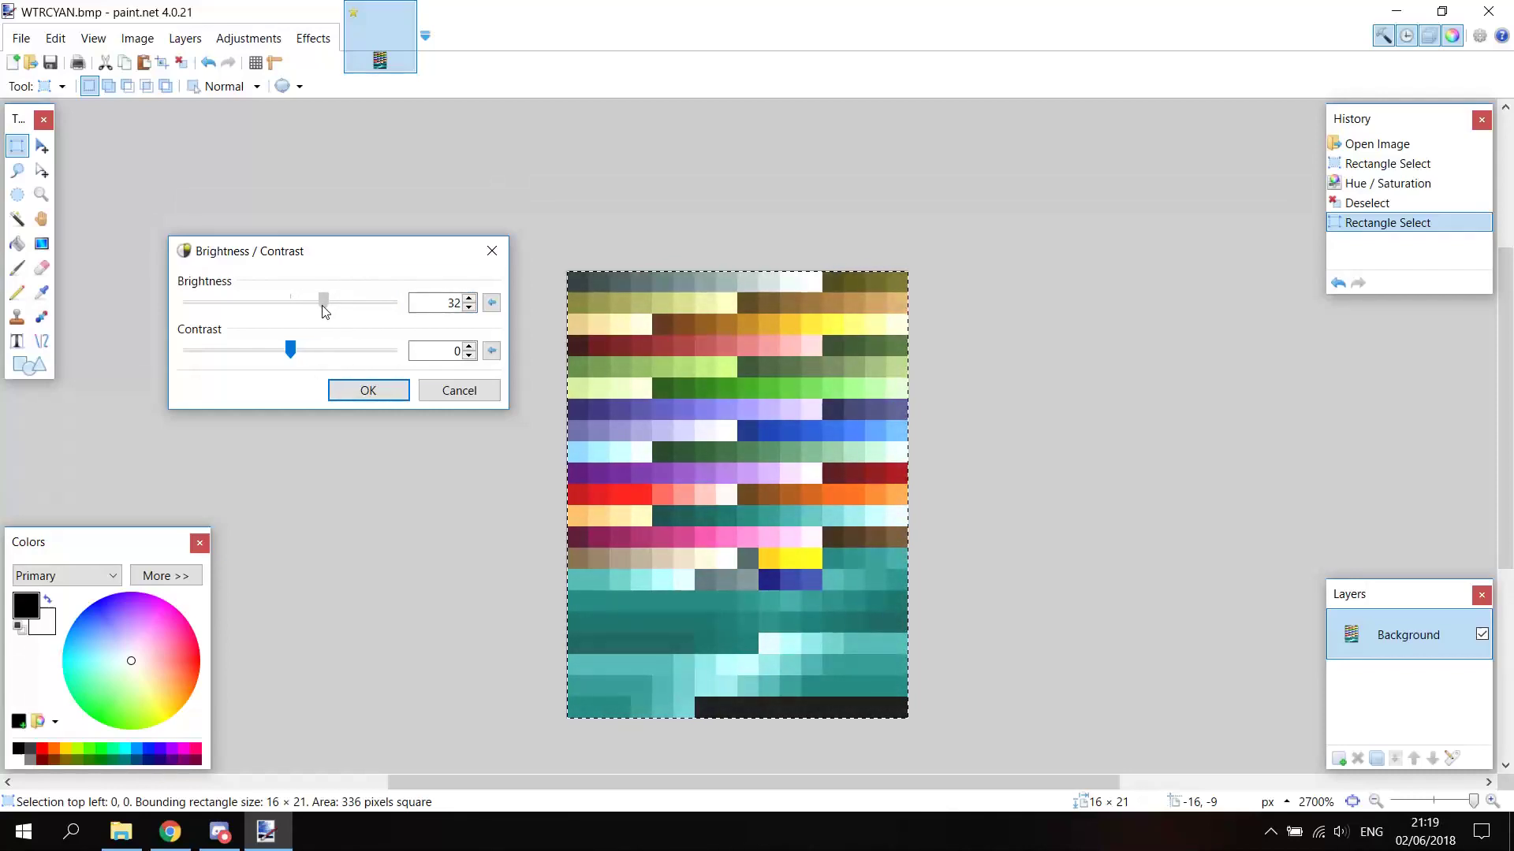
click(364, 390)
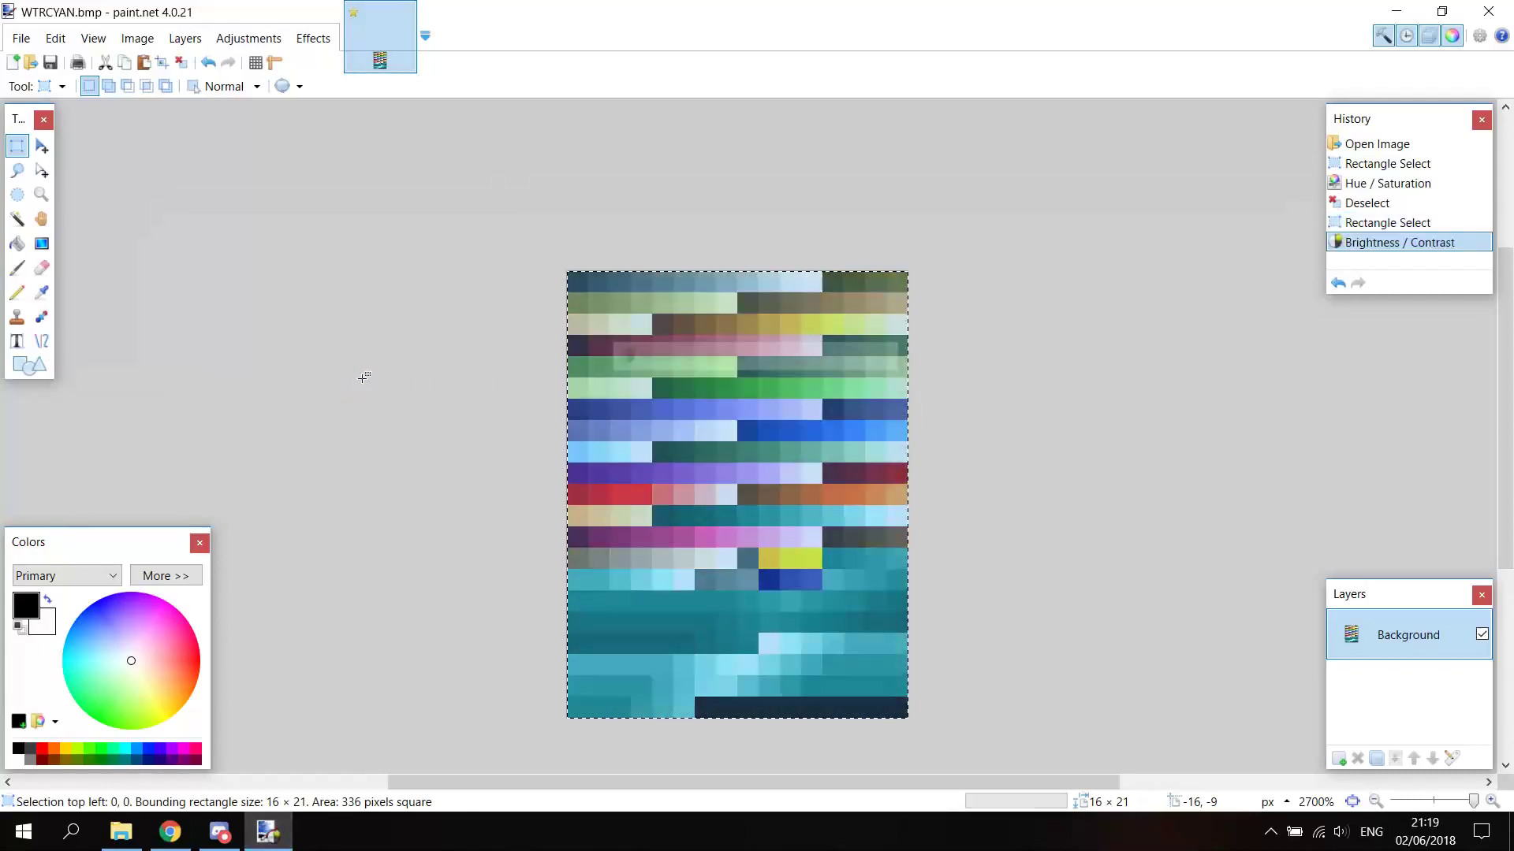
click(466, 347)
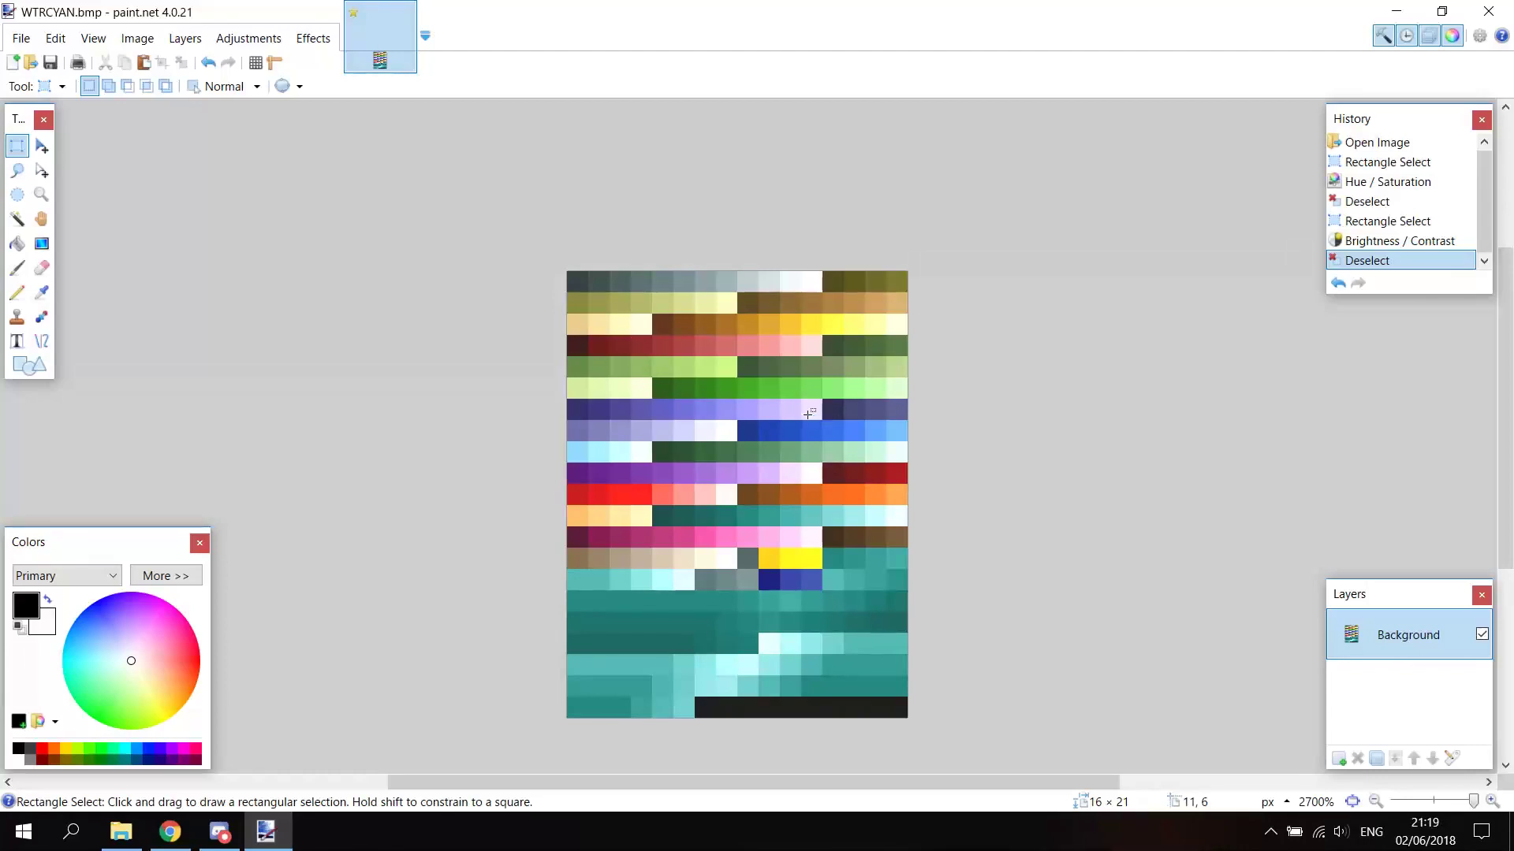
Step: Save the edited palette as PEEPBLUE.bmp in the rct2palettemaker folder with 24-bit depth and close paint.net
click(21, 38)
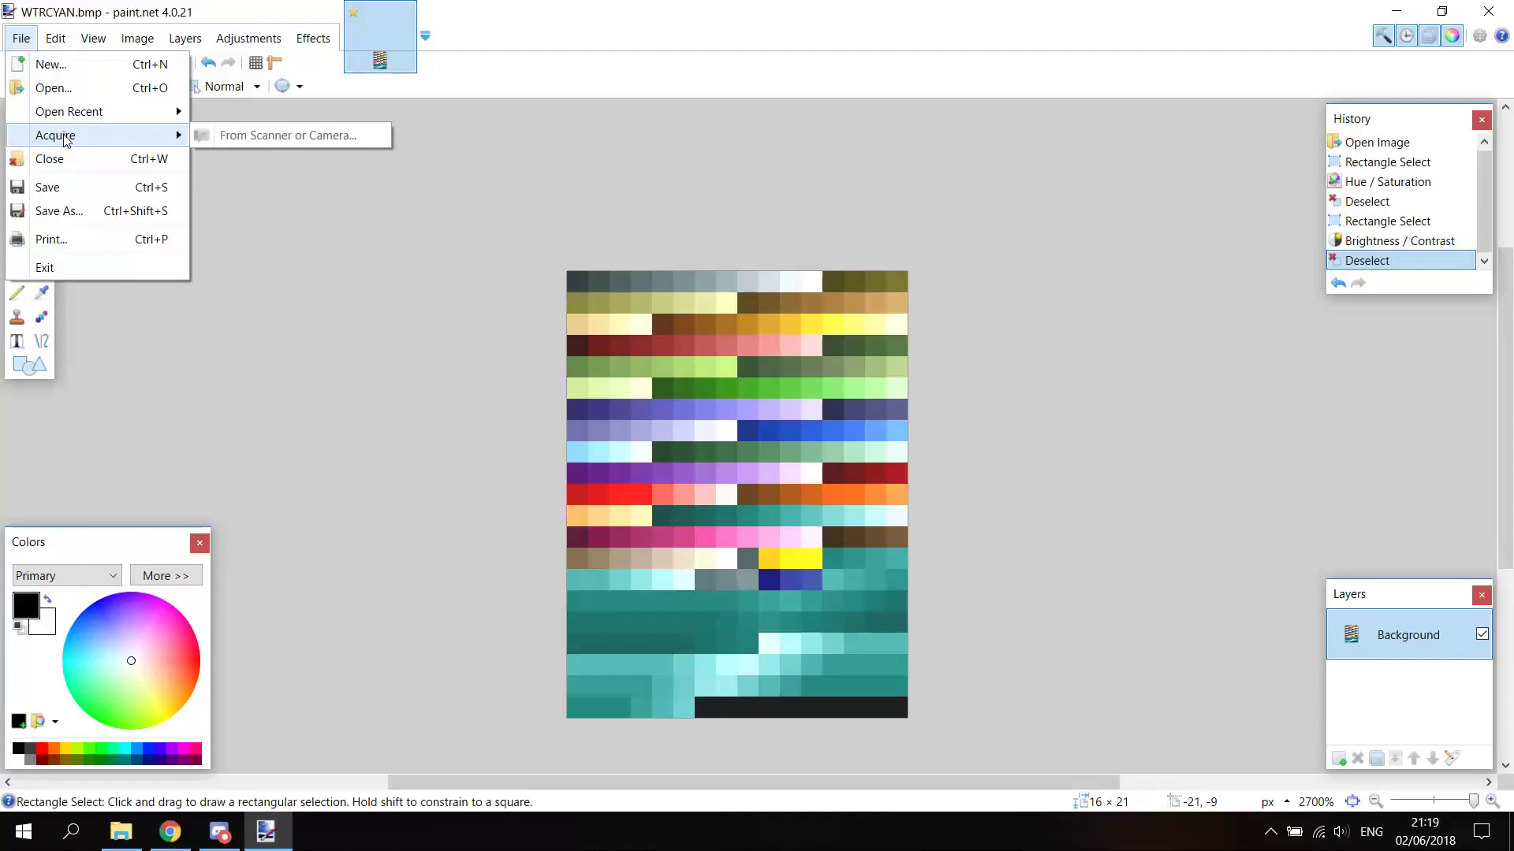
click(73, 220)
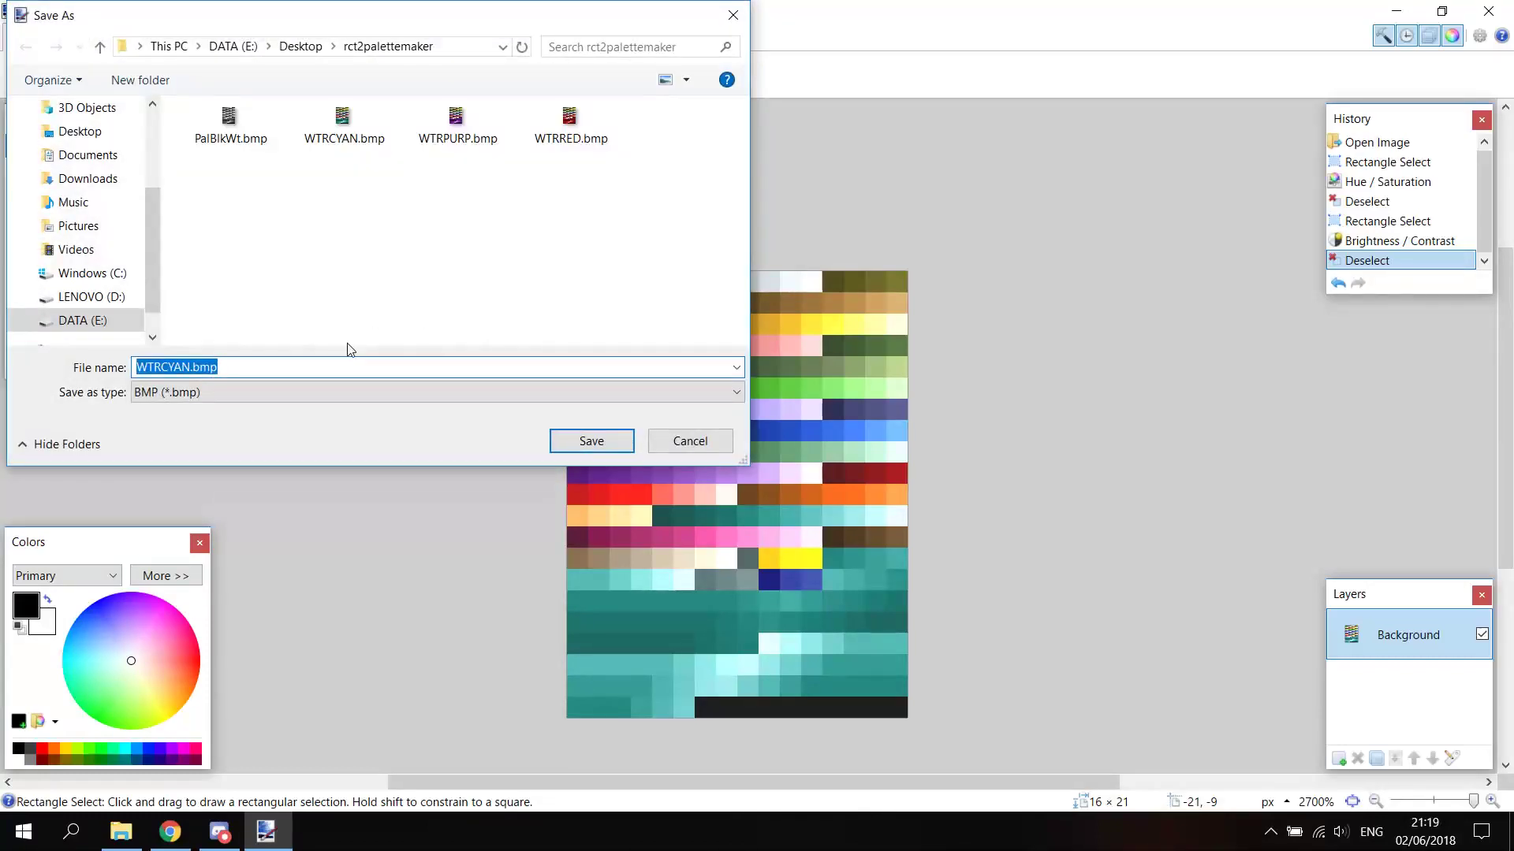
click(190, 367)
double_click(186, 368)
text(PEEPBLUE)
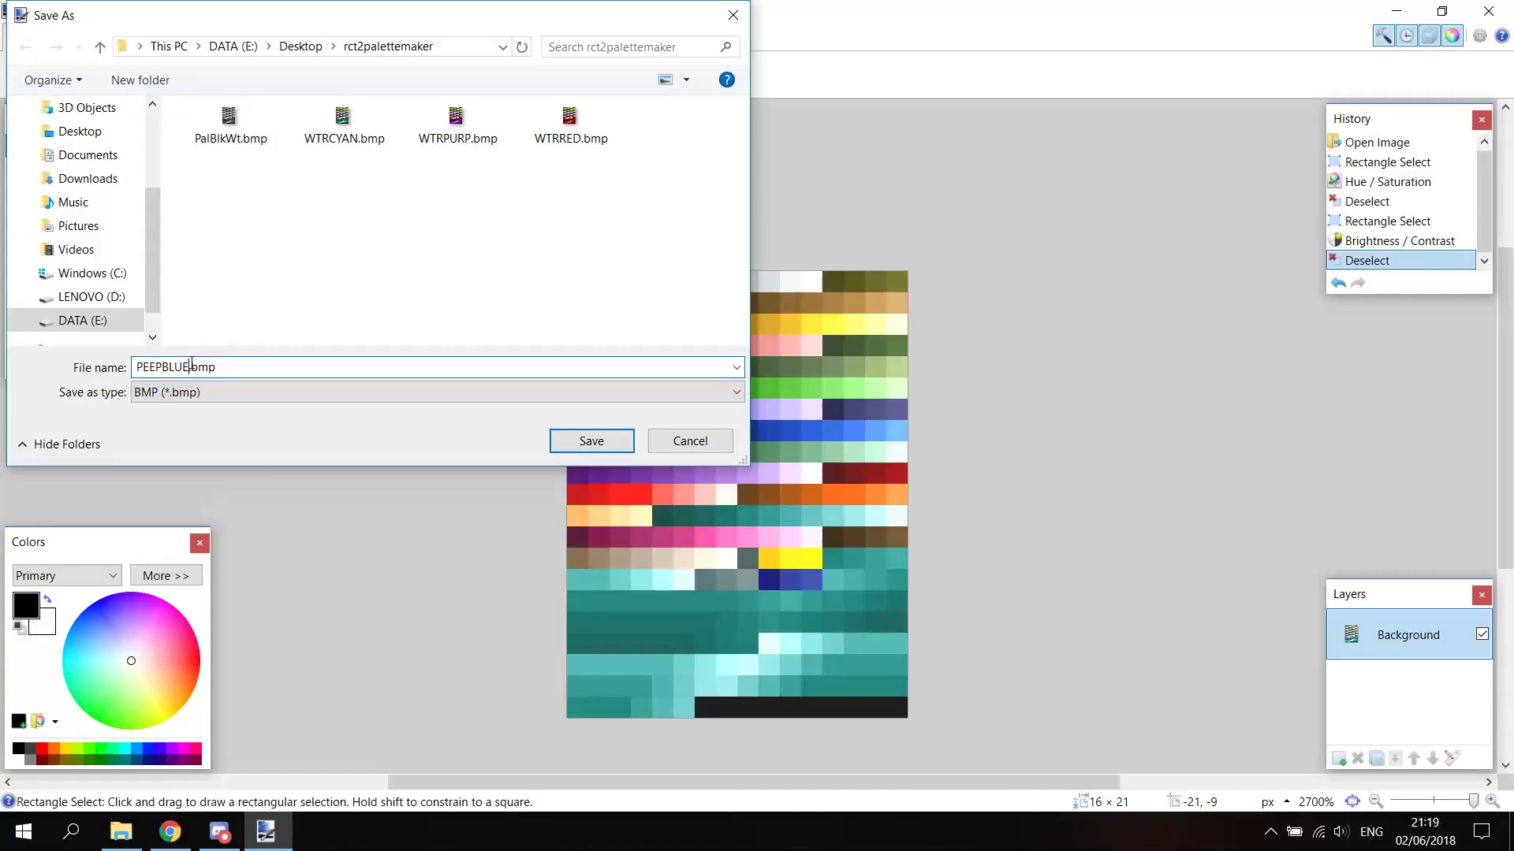
click(592, 441)
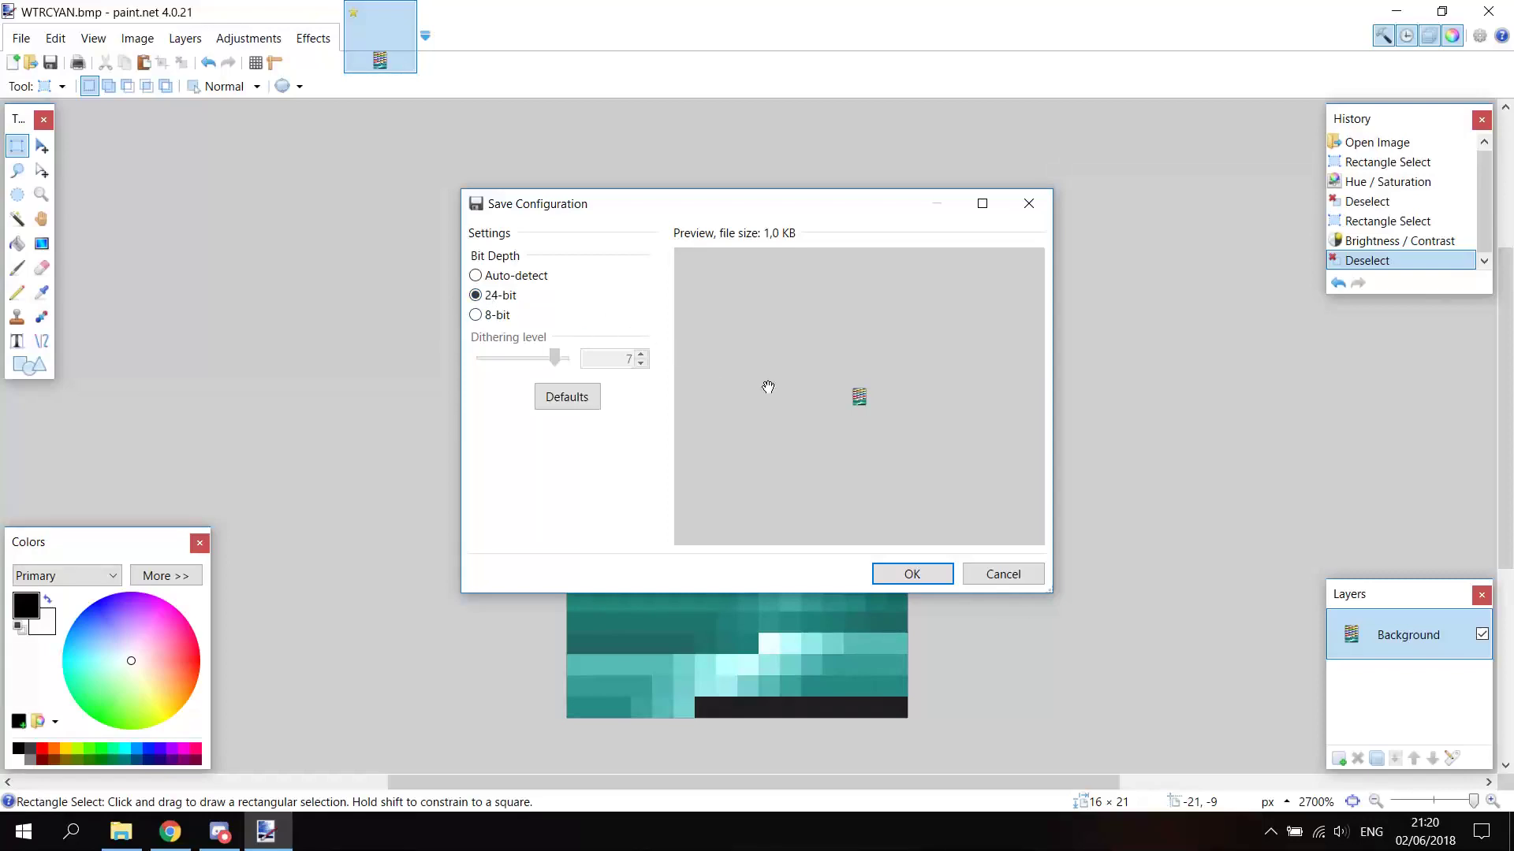
click(915, 576)
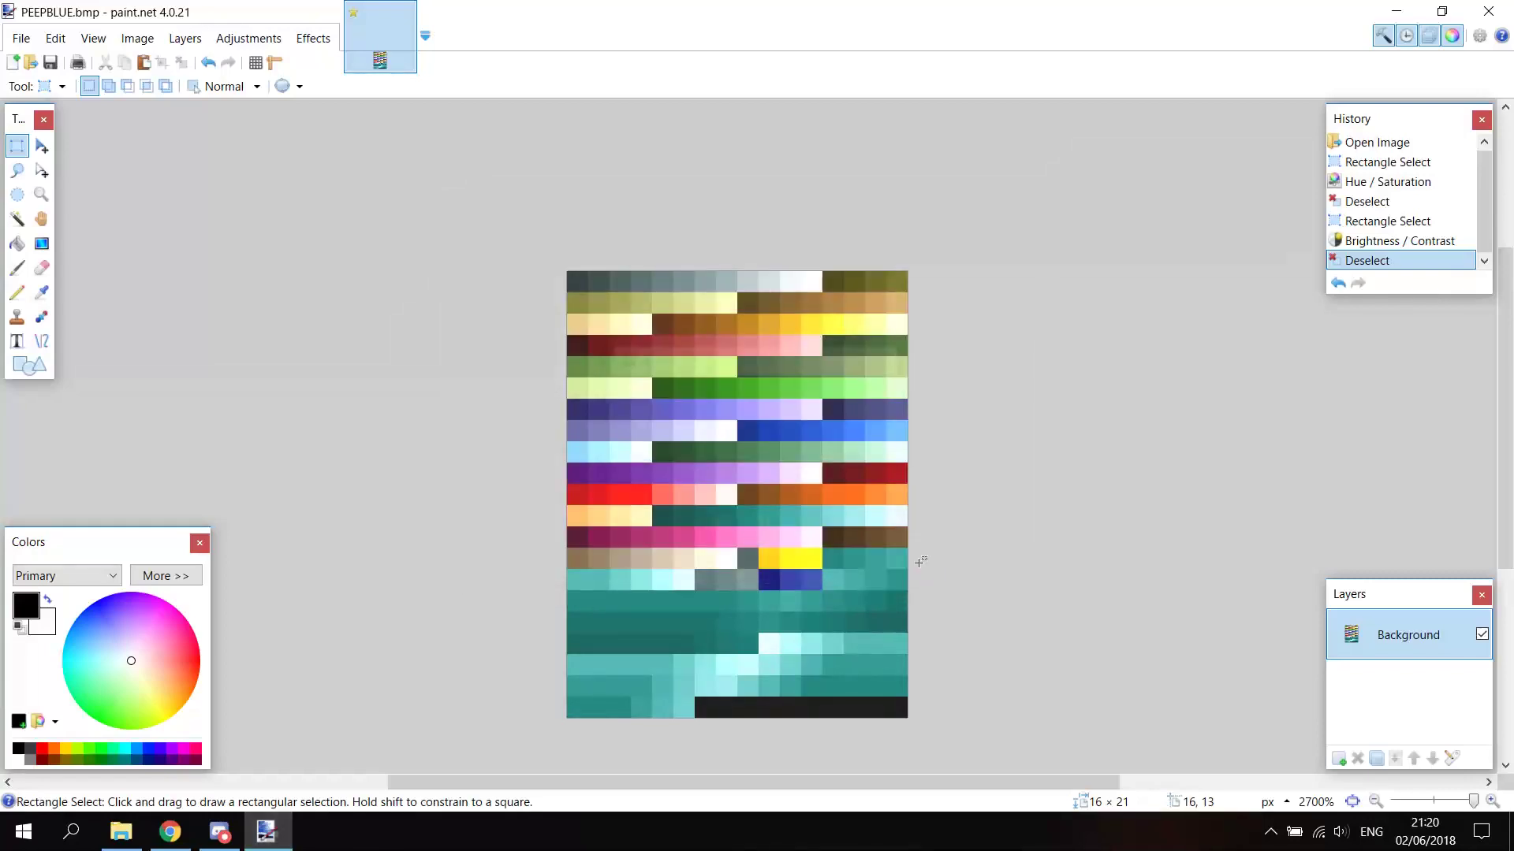
click(1492, 15)
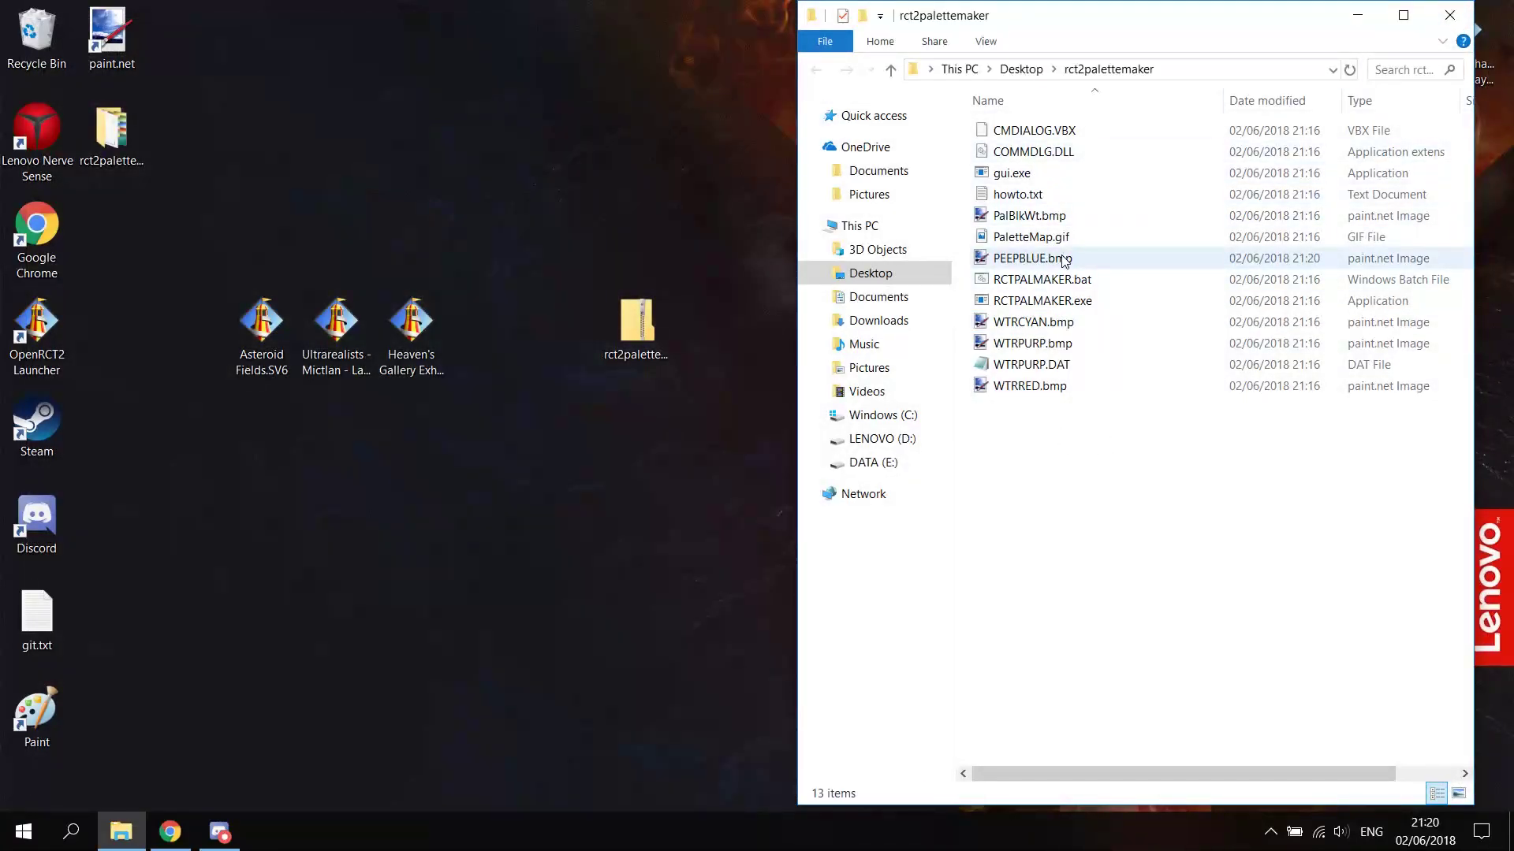
Step: Duplicate RCTPALMAKER.bat within the rct2palettemaker folder and rename the copy as RCTPALMAKER2.bat
click(1024, 283)
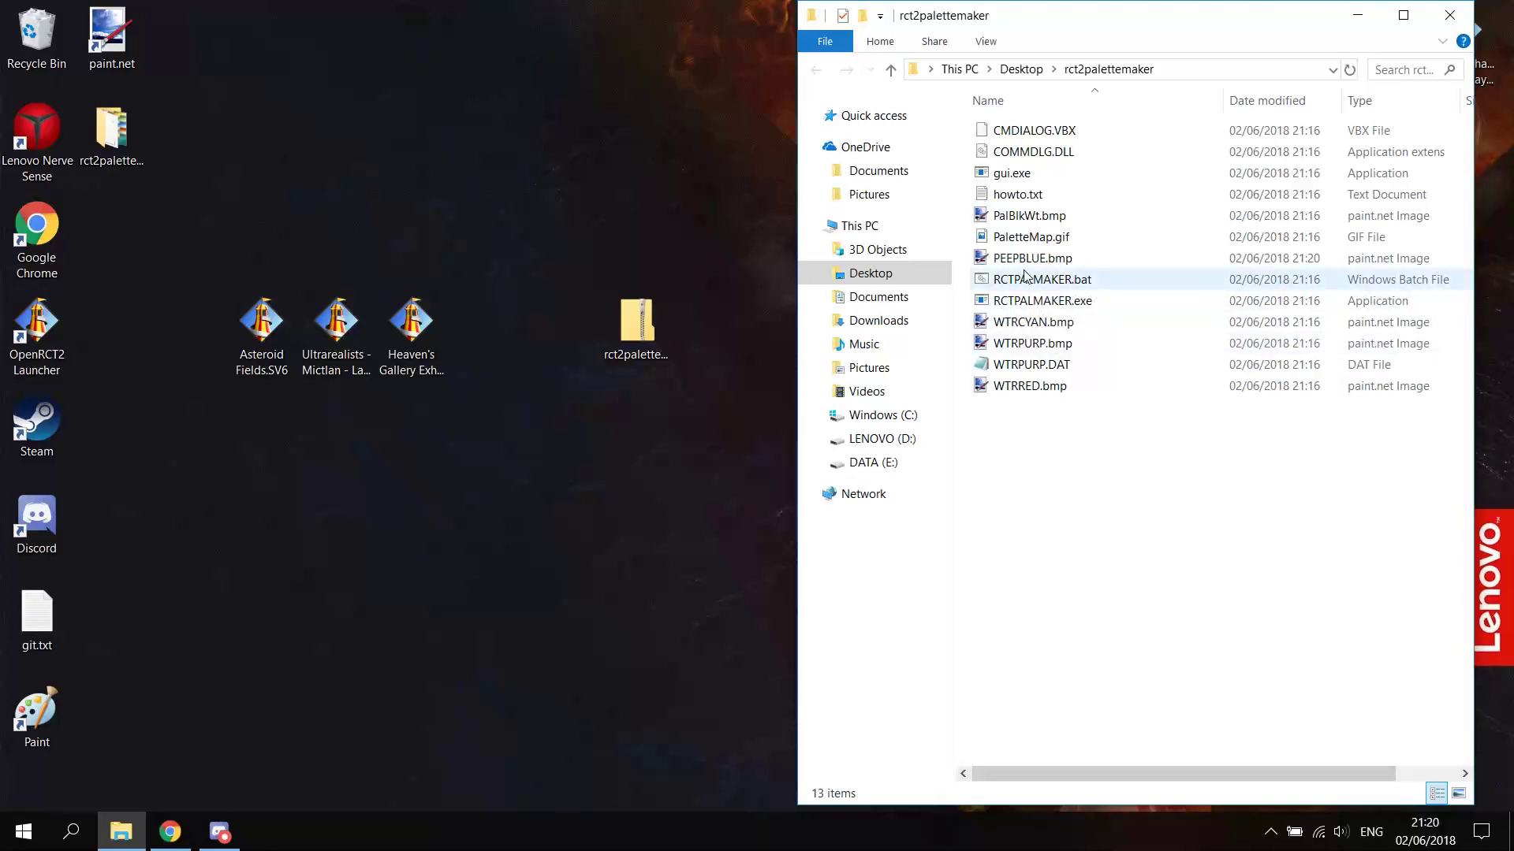
right_click(1041, 285)
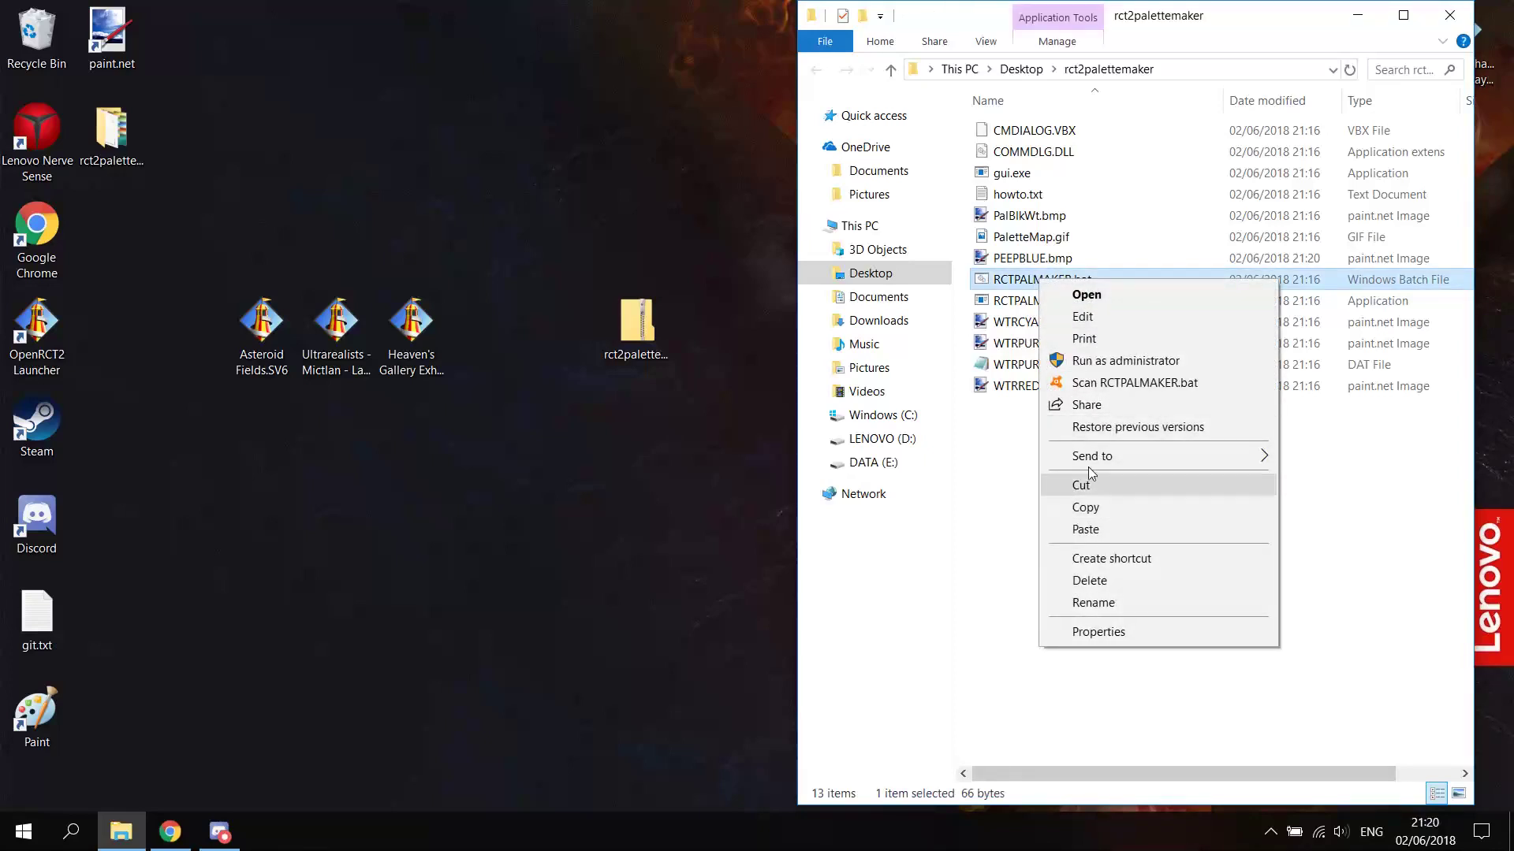
click(1092, 506)
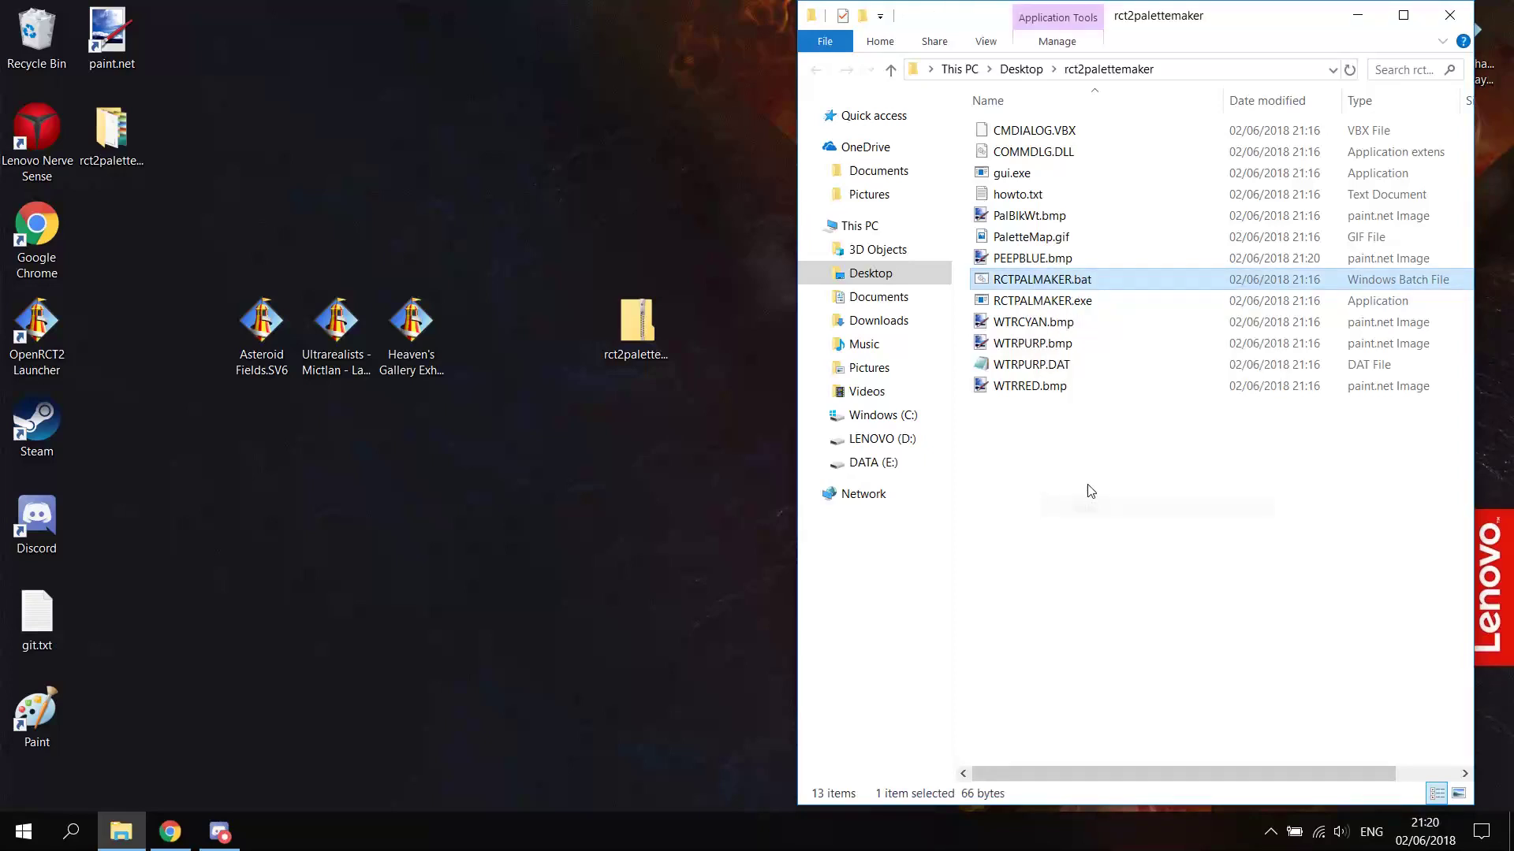
right_click(1056, 427)
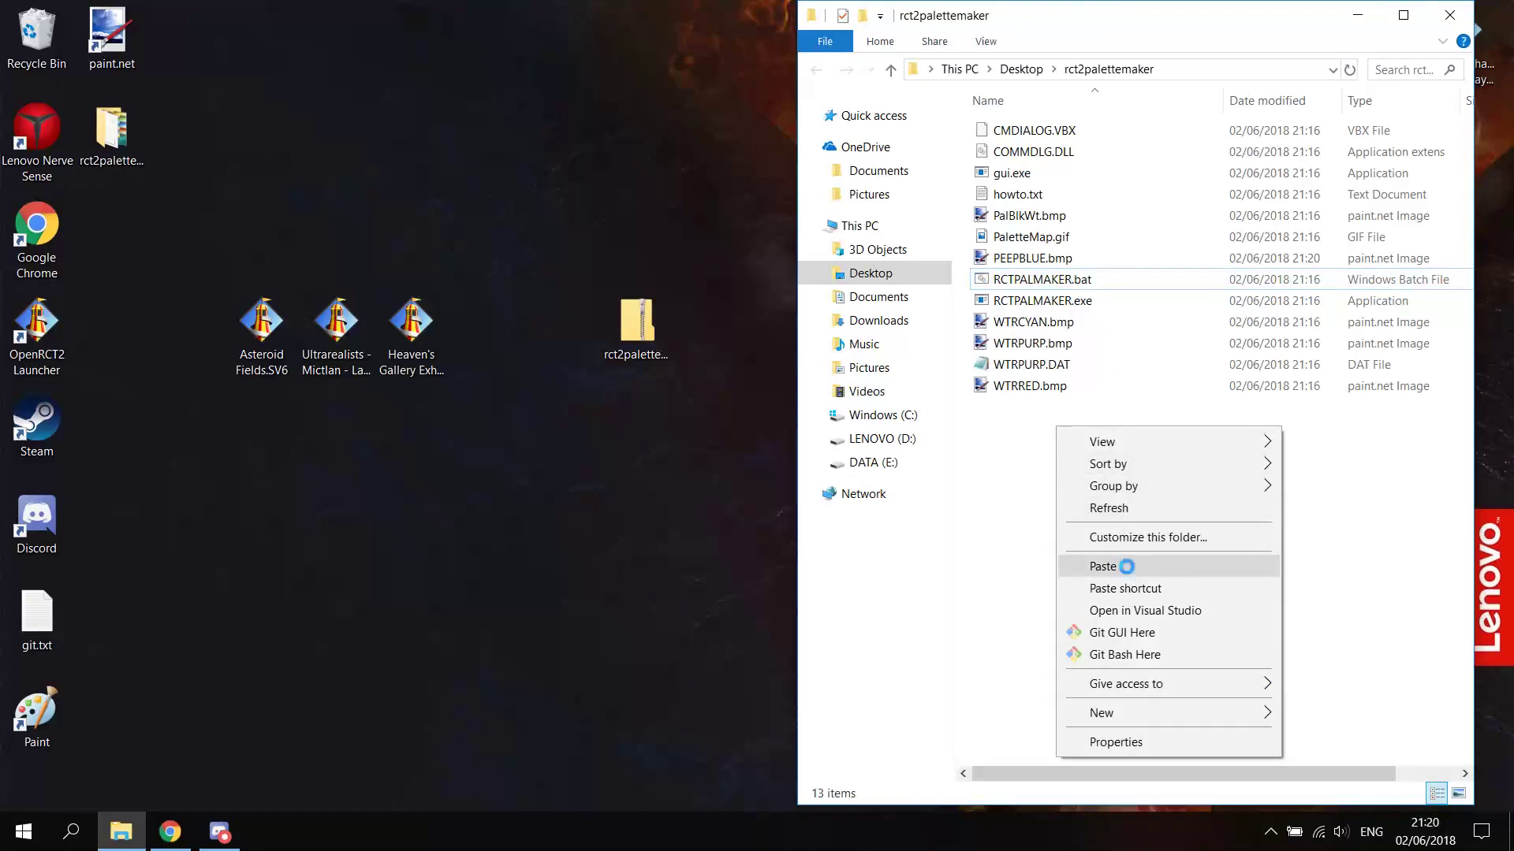
click(1127, 566)
right_click(1081, 407)
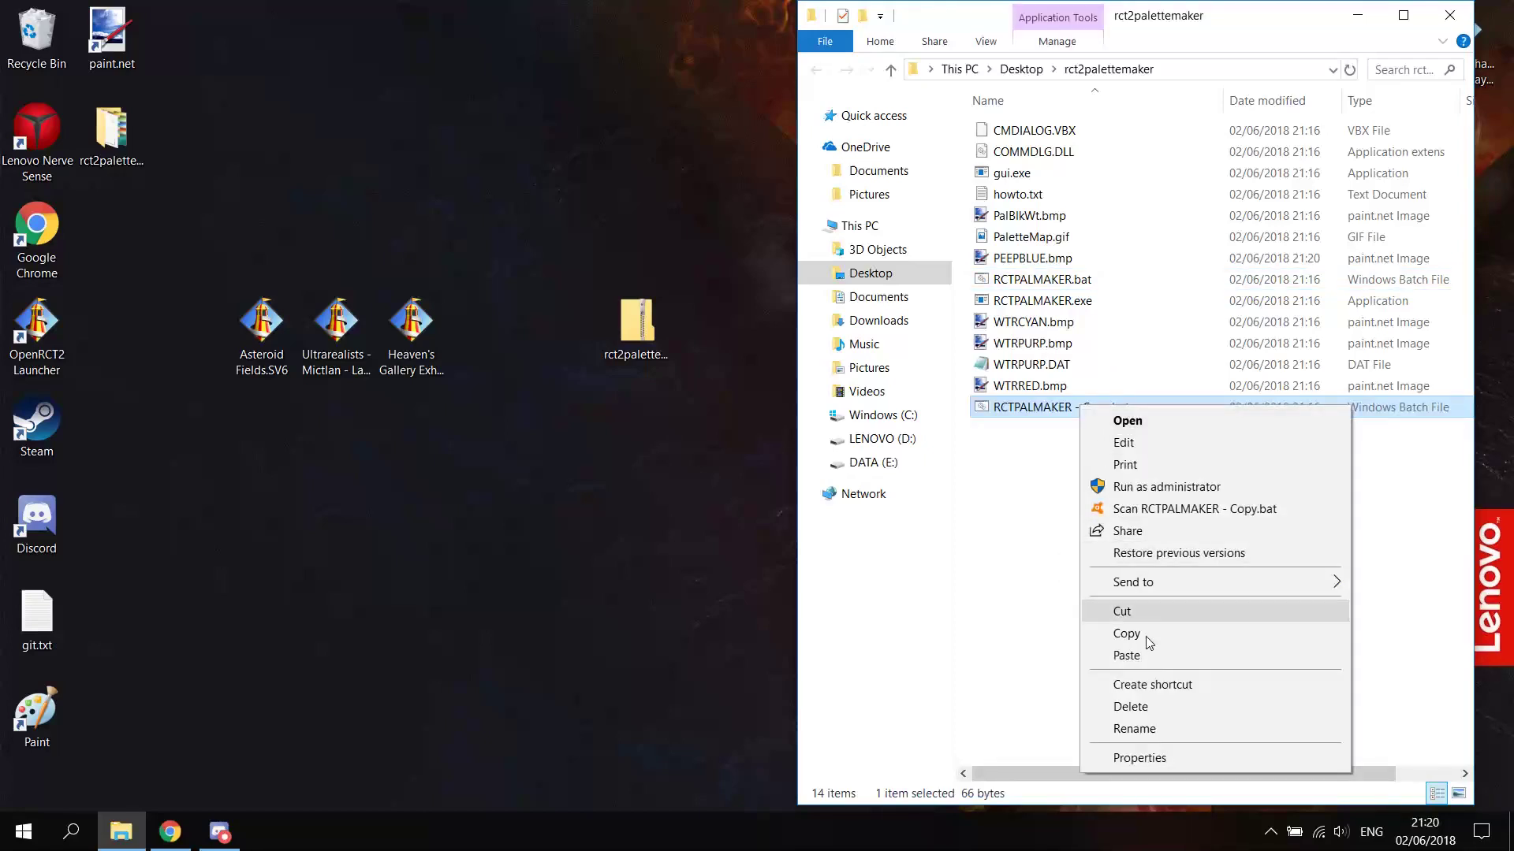
click(1153, 728)
drag(1072, 407, 1108, 410)
text(2)
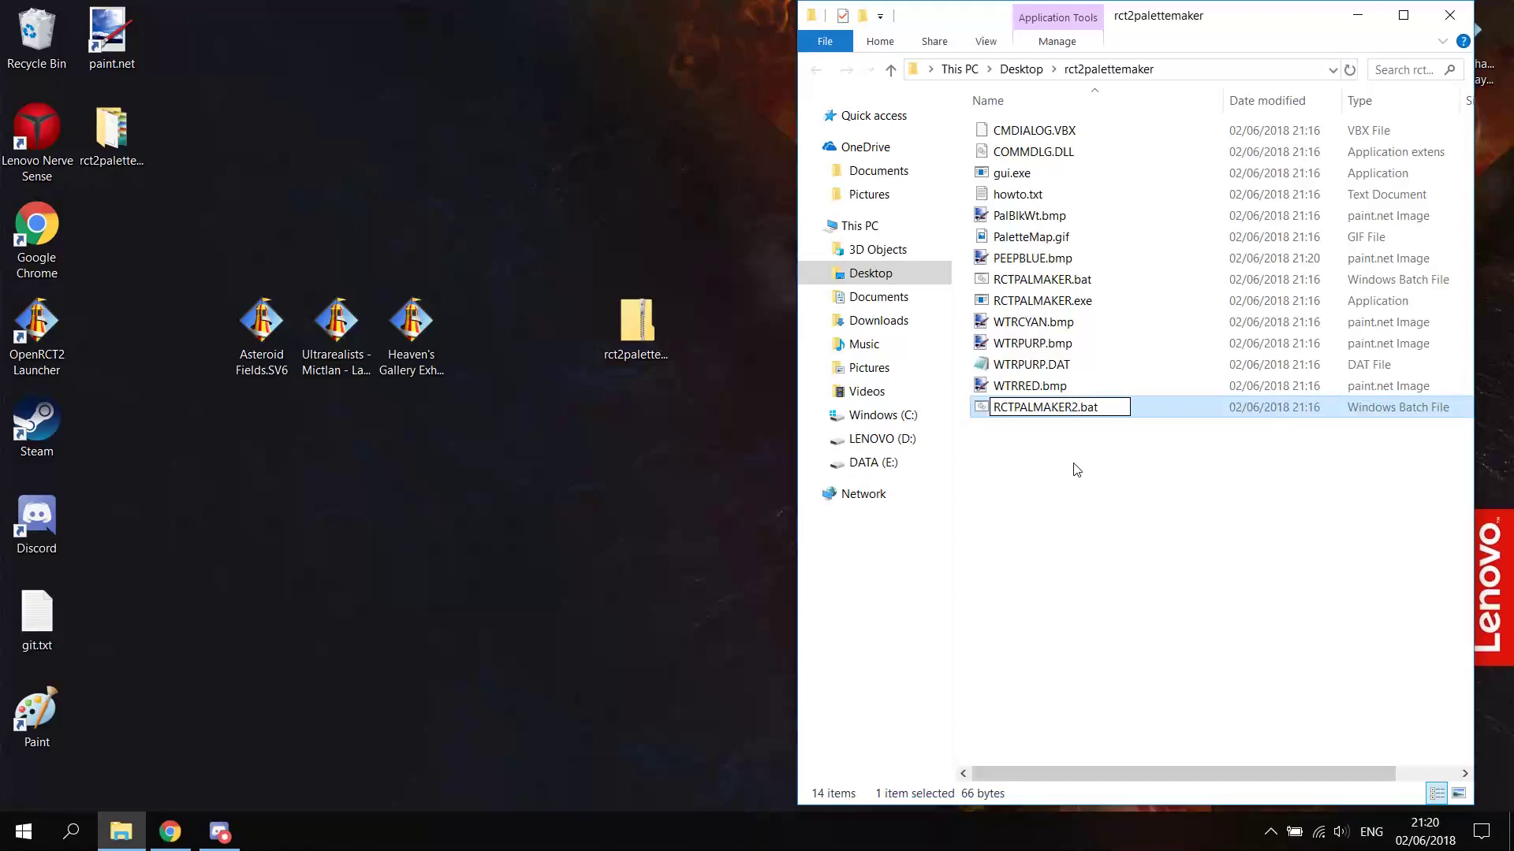
key(Return)
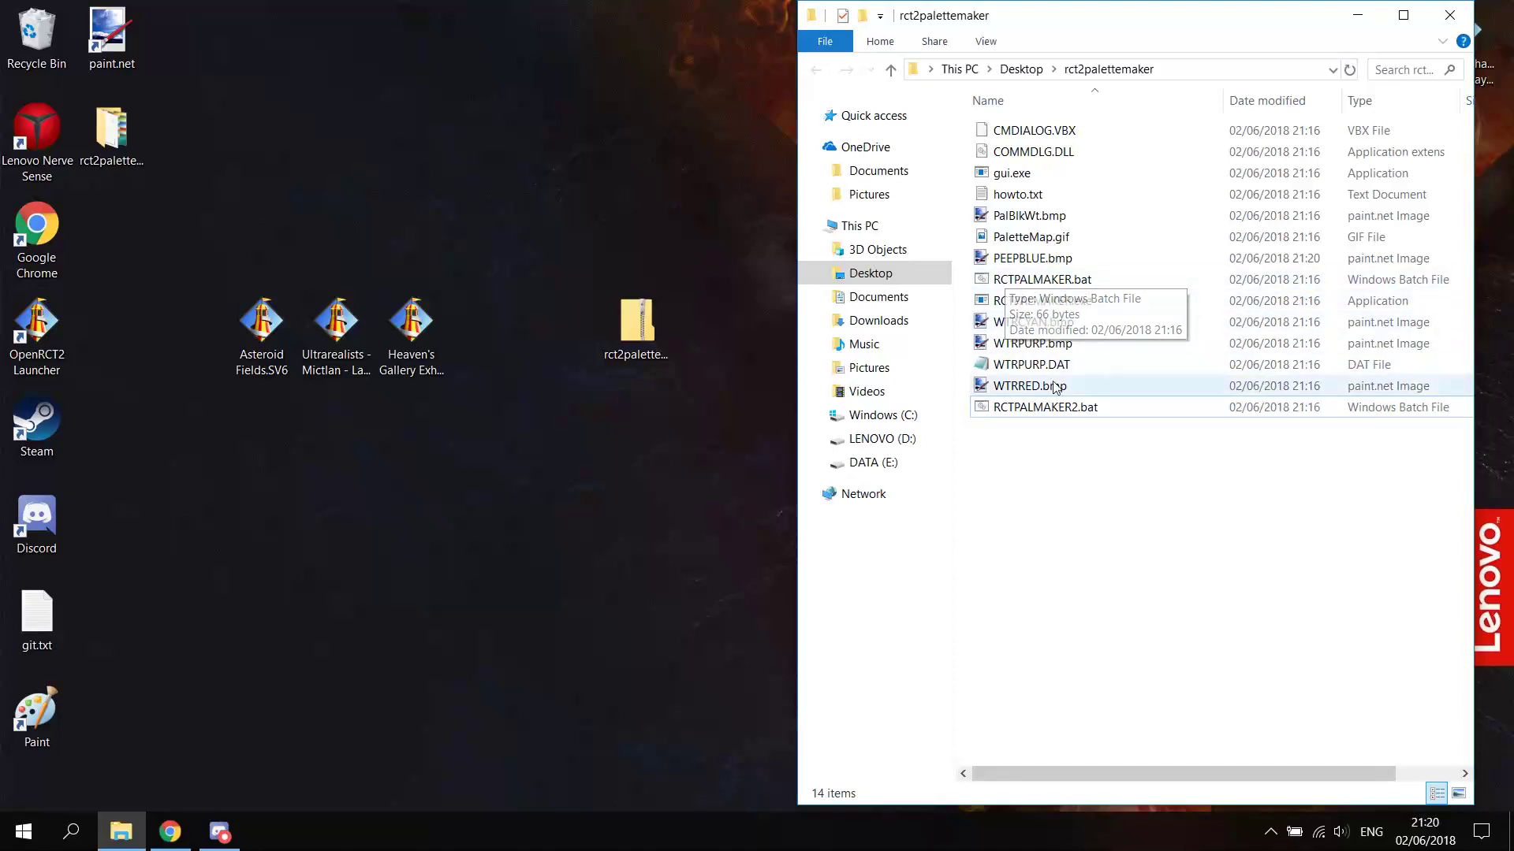
Step: Open RCTPALMAKER2.bat for editing in Notepad, allowing it past the SmartScreen block
right_click(1045, 408)
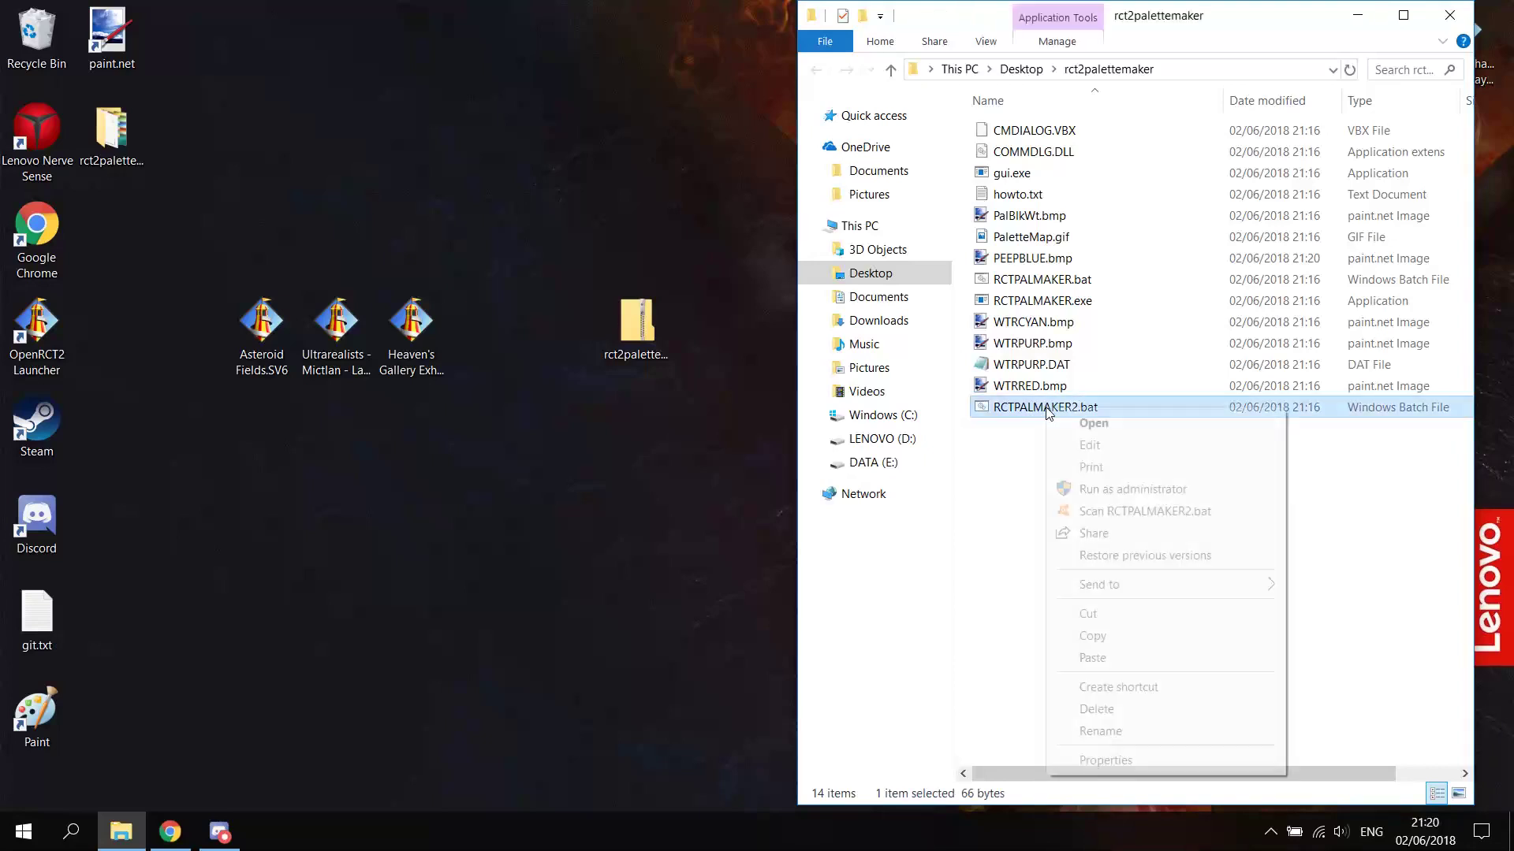
click(1080, 445)
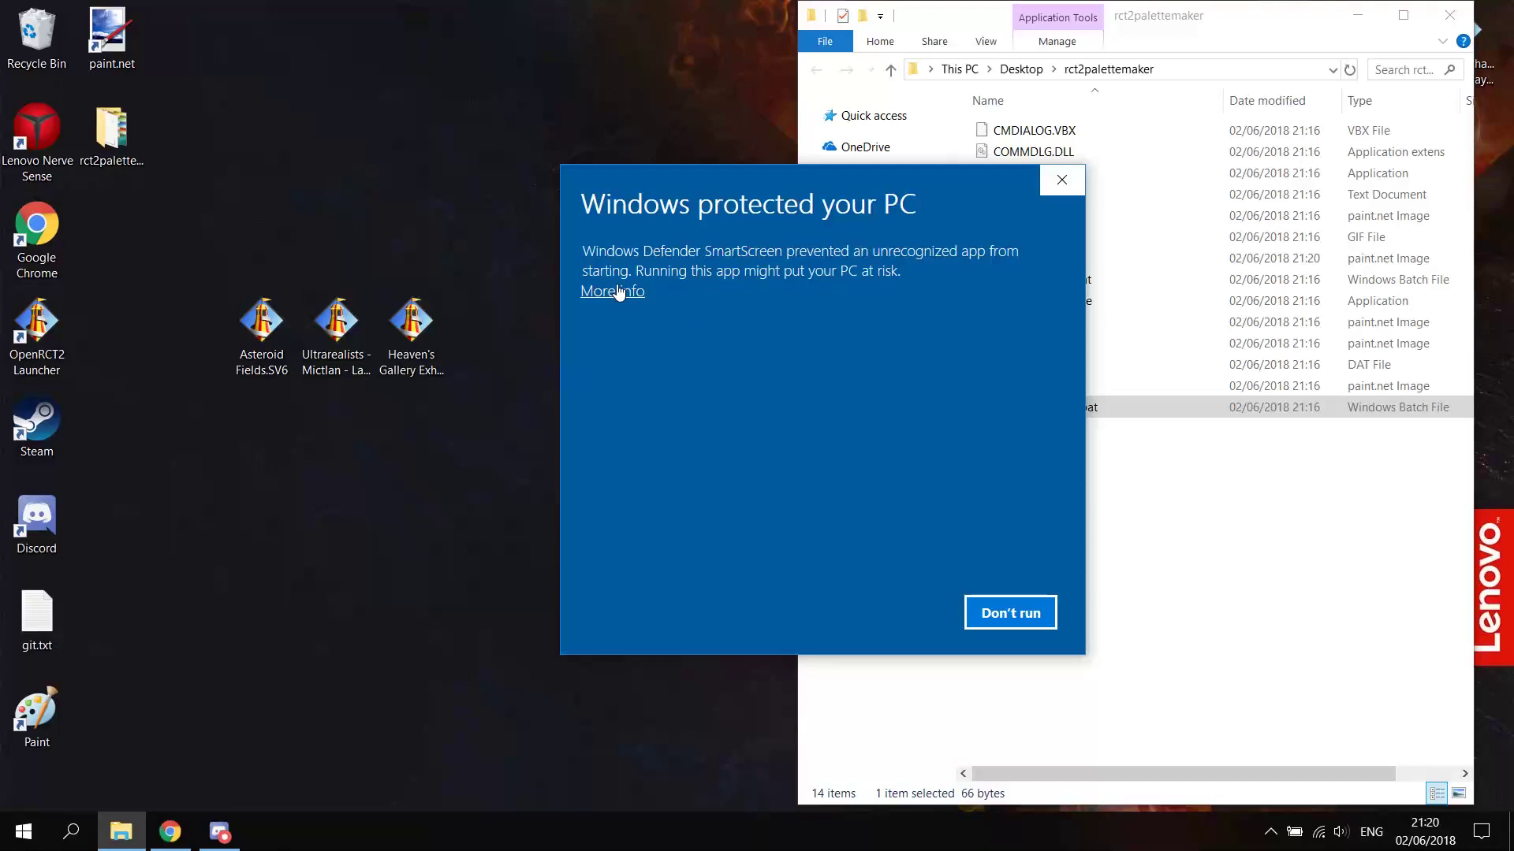
click(612, 291)
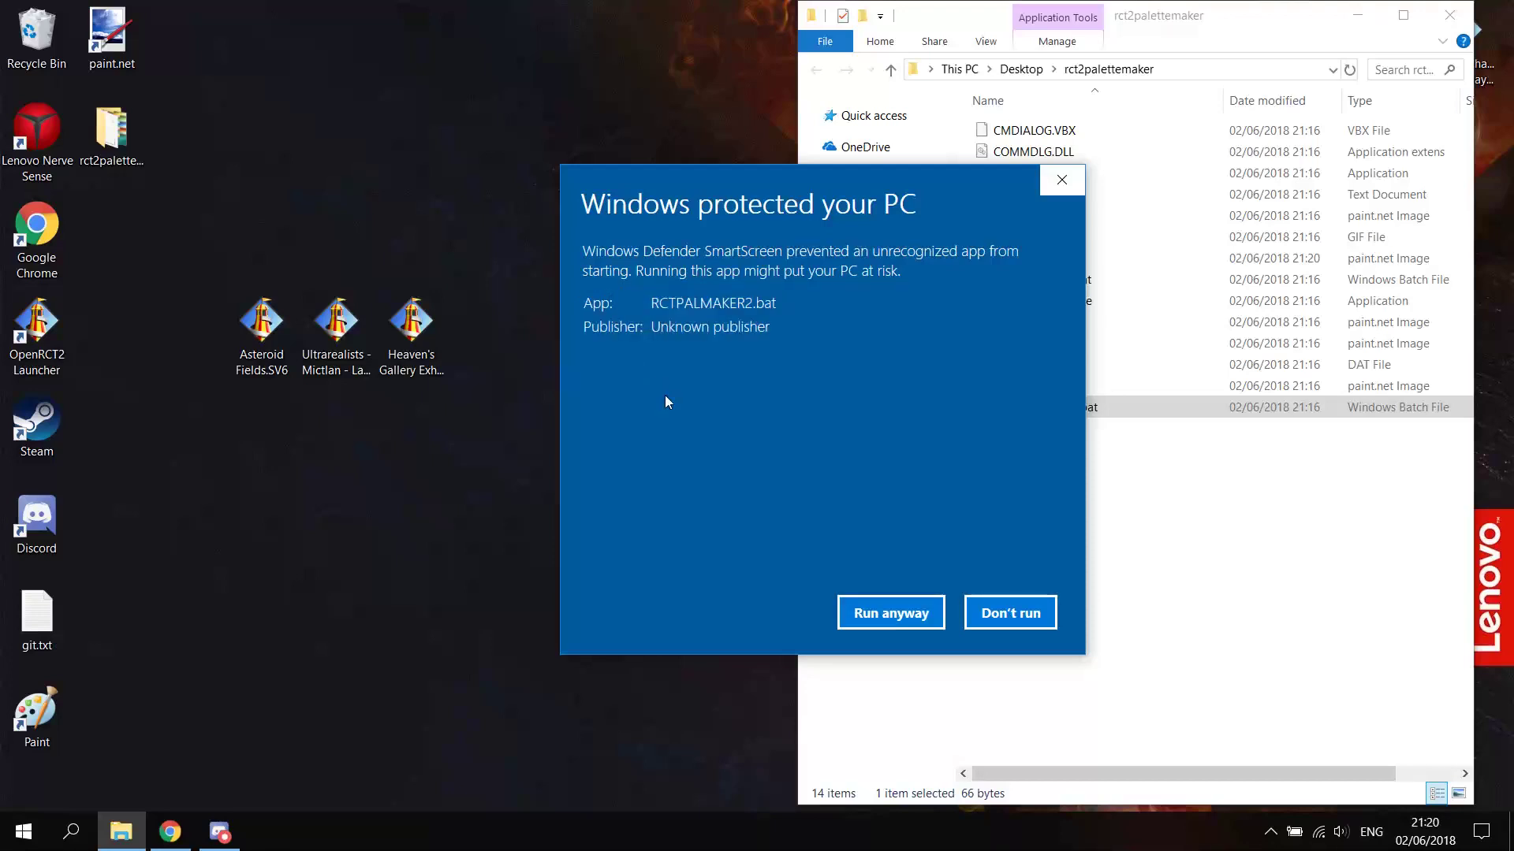
click(911, 615)
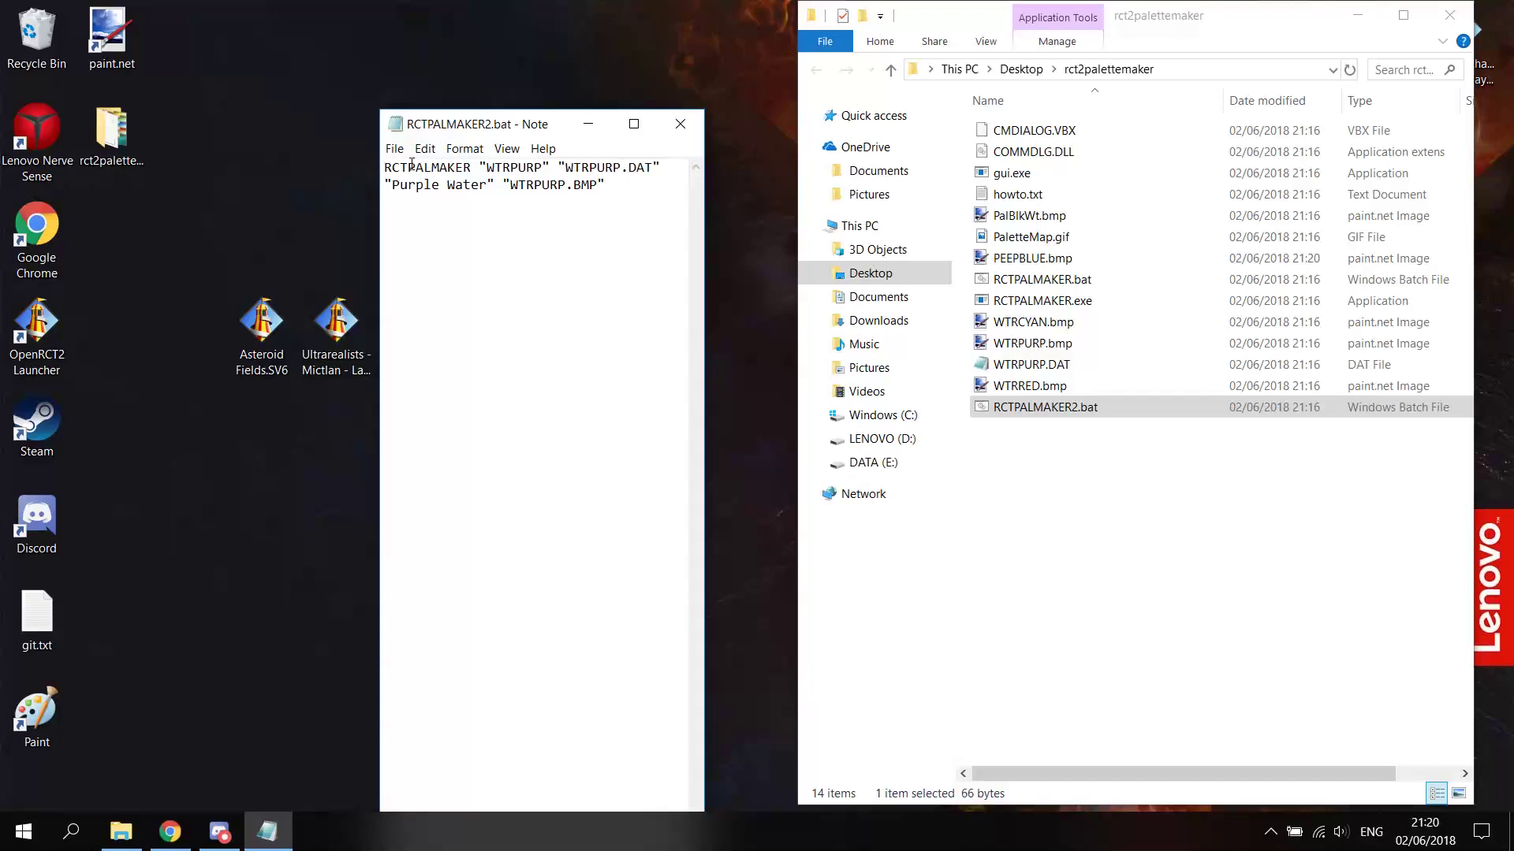
Step: Replace the object name in the first quoted argument after RCTPALMAKER with PEEPBLUE
drag(381, 167, 475, 167)
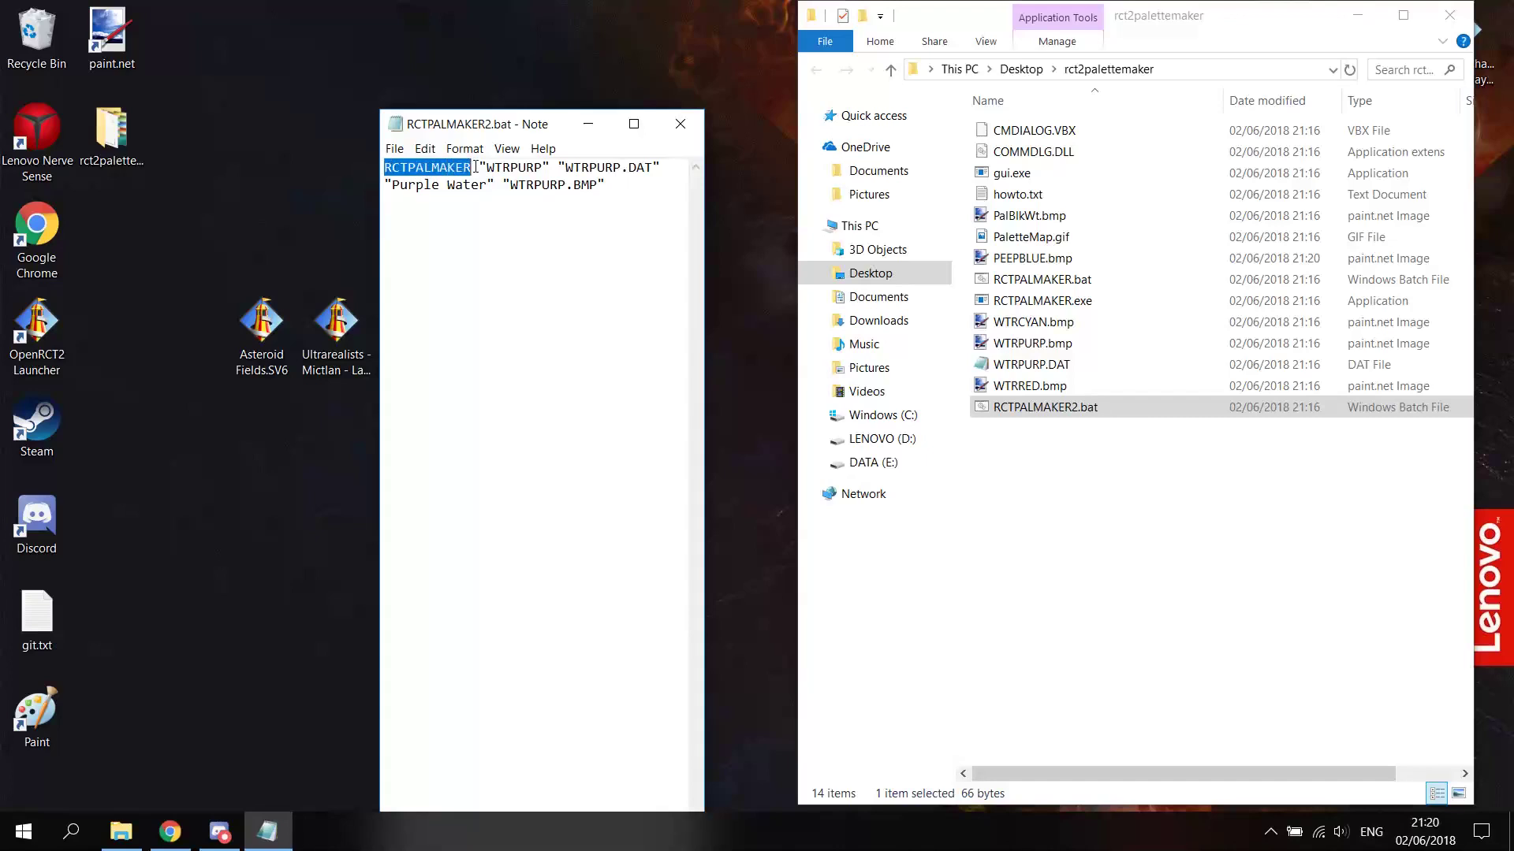
click(488, 167)
drag(486, 167, 544, 167)
click(544, 167)
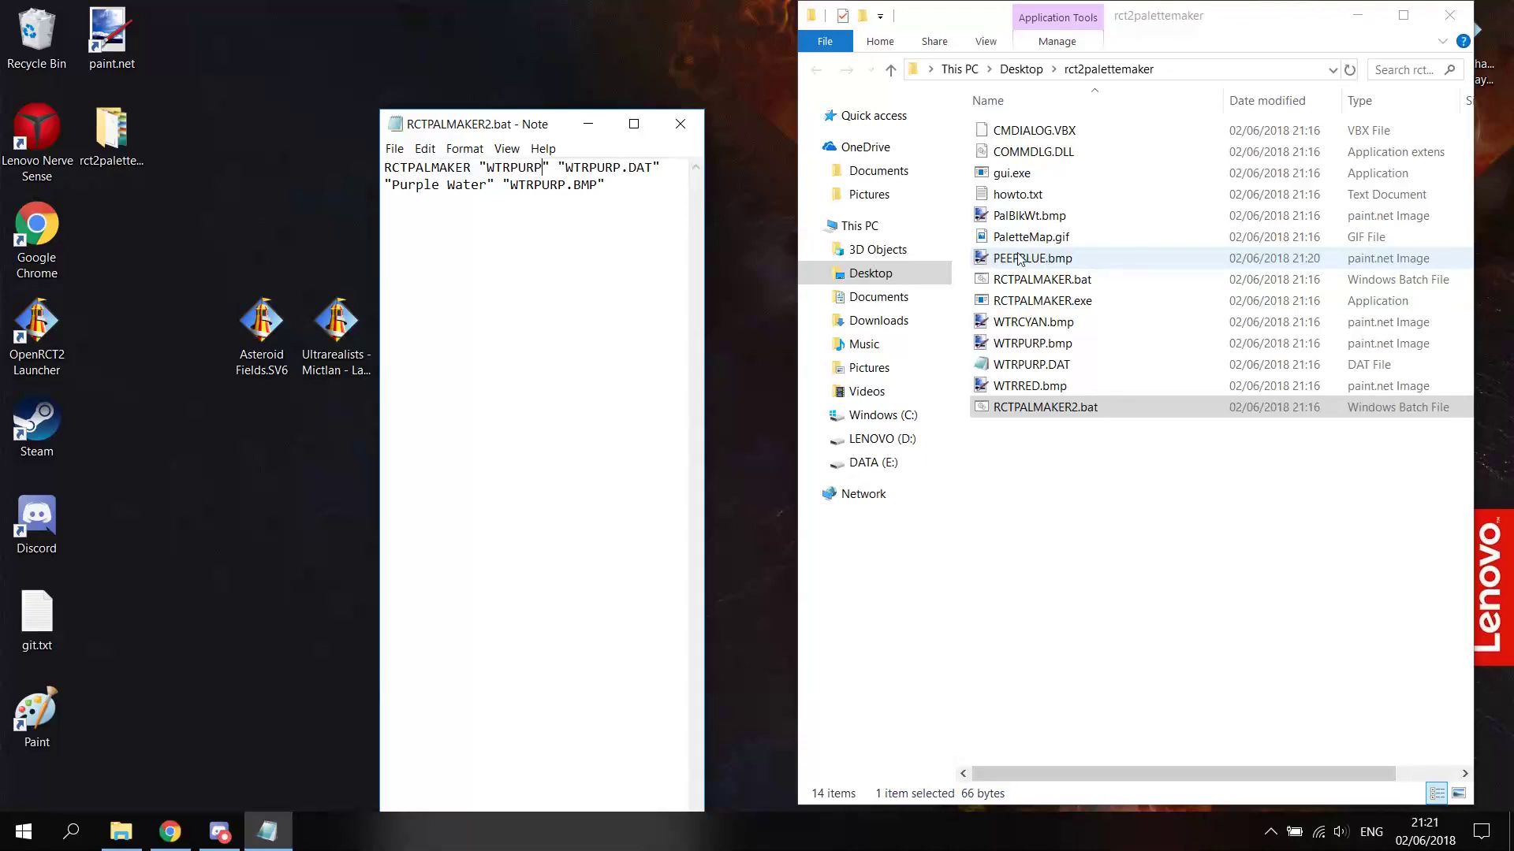
drag(487, 167, 540, 166)
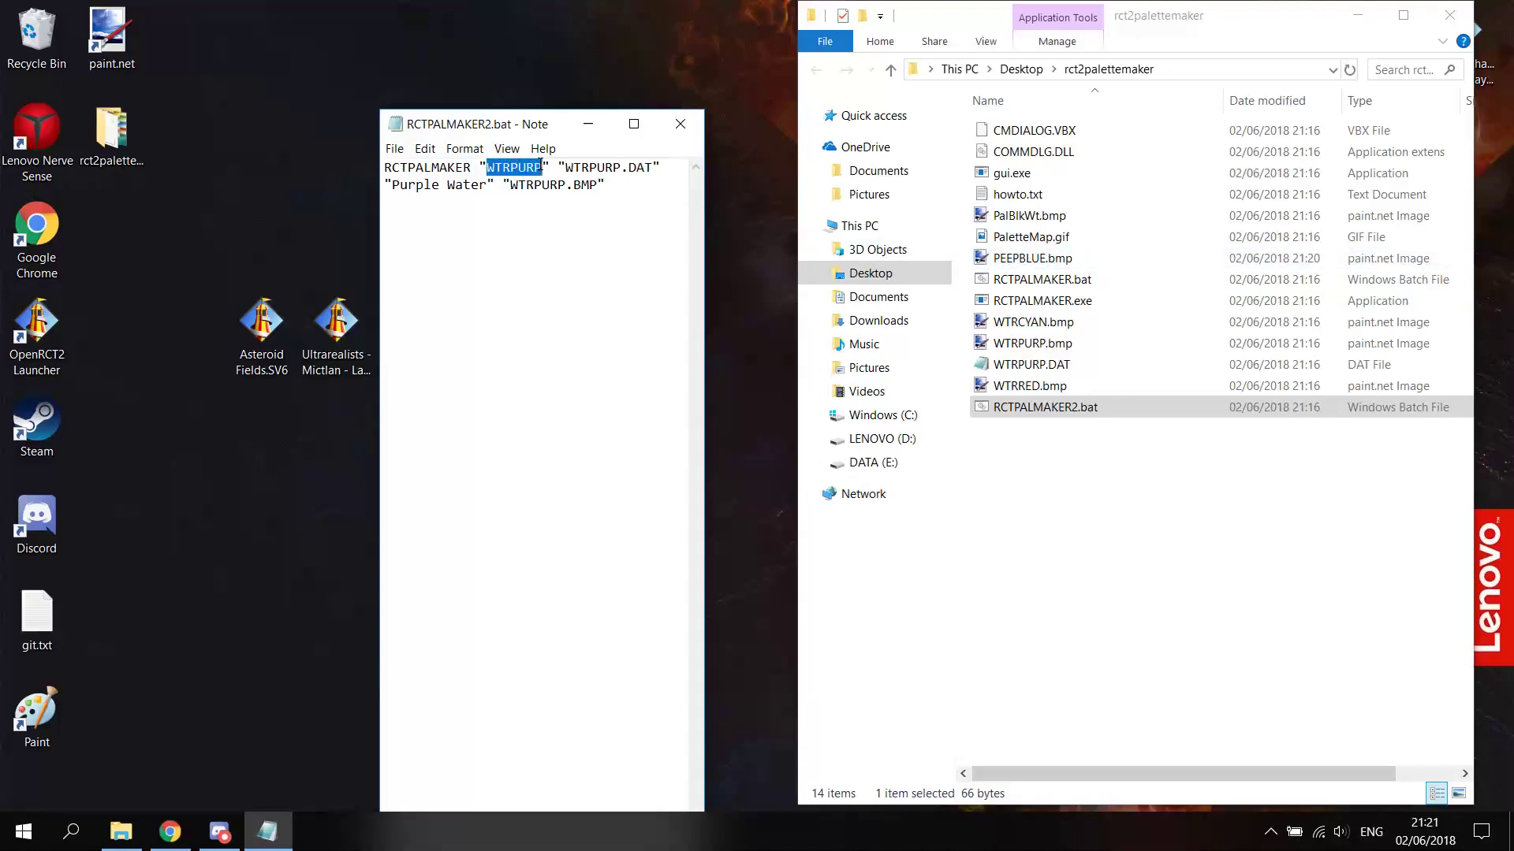
text(PEEPBLU)
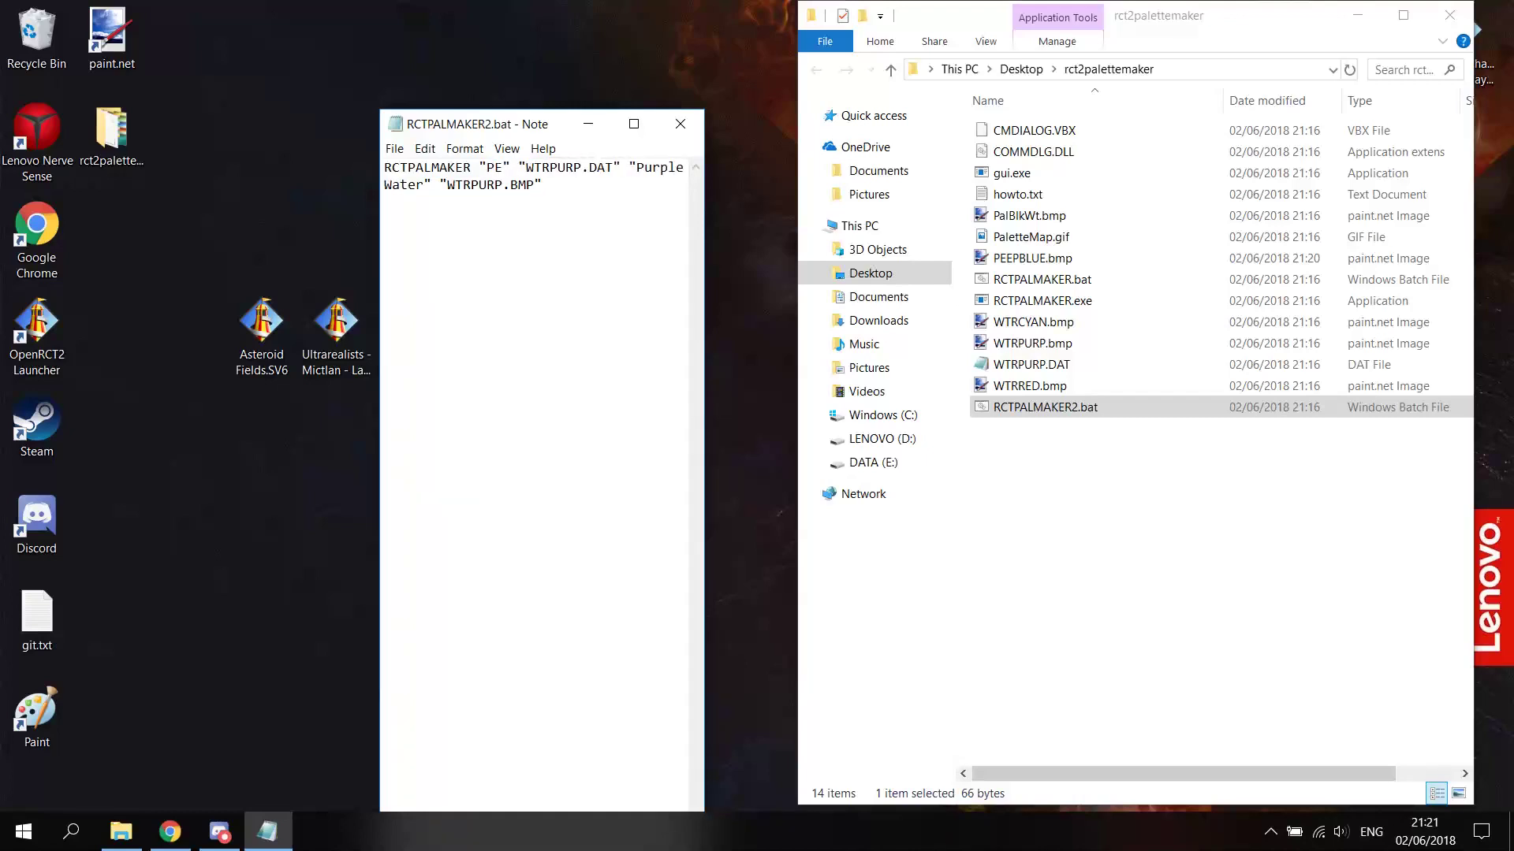
text(E)
Step: Copy PEEPBLUE over the base names of the .DAT and .BMP files in the batch command
key(shift+Left)
key(shift+Left)
key(shift+Left)
key(shift+Left)
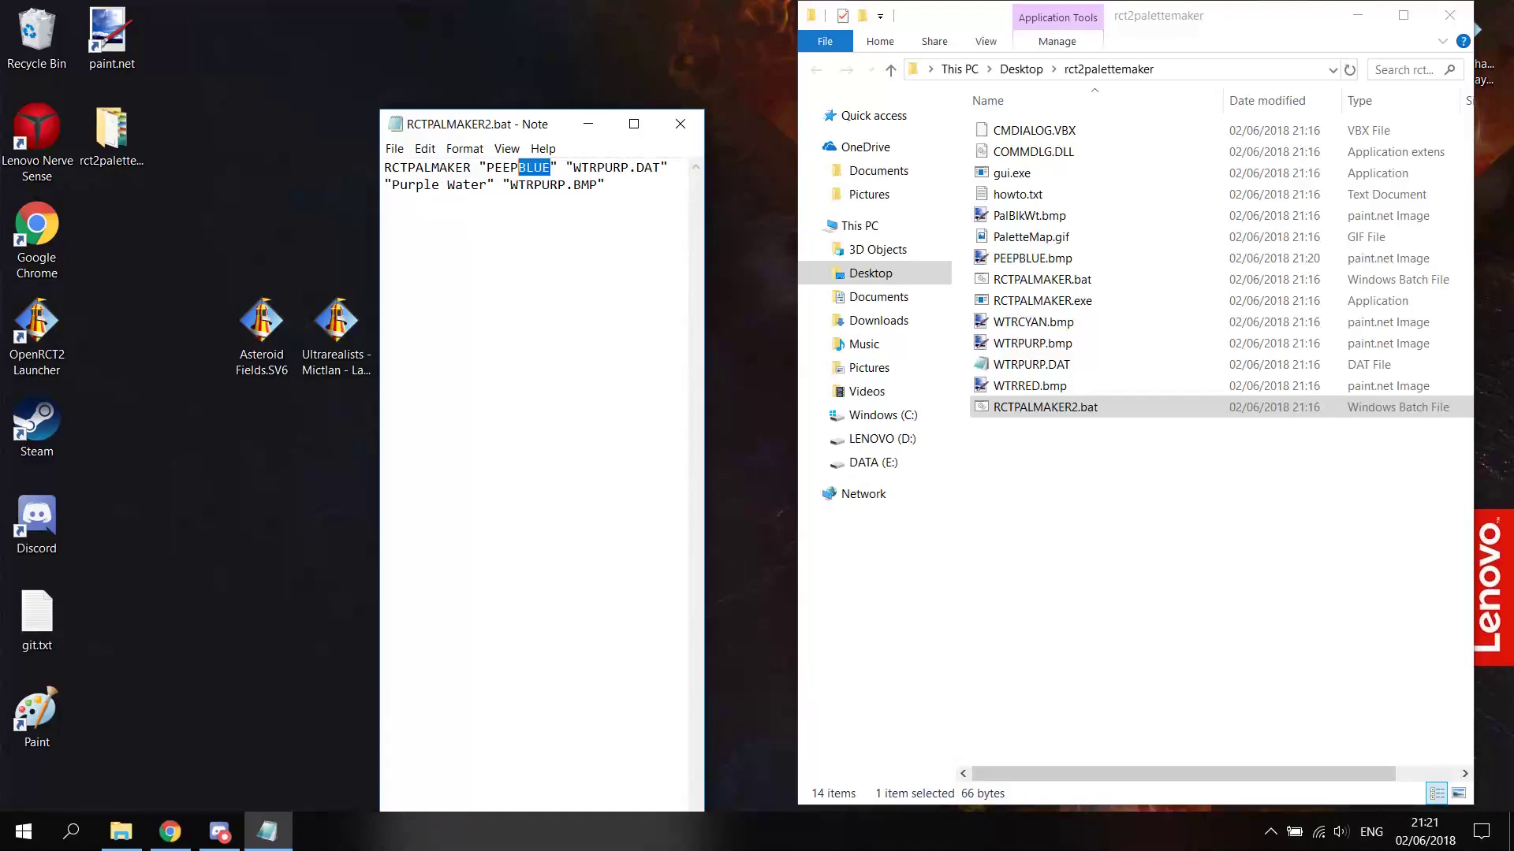
key(shift+Left)
key(shift+Left)
key(ctrl+c)
drag(574, 167, 625, 168)
key(ctrl+v)
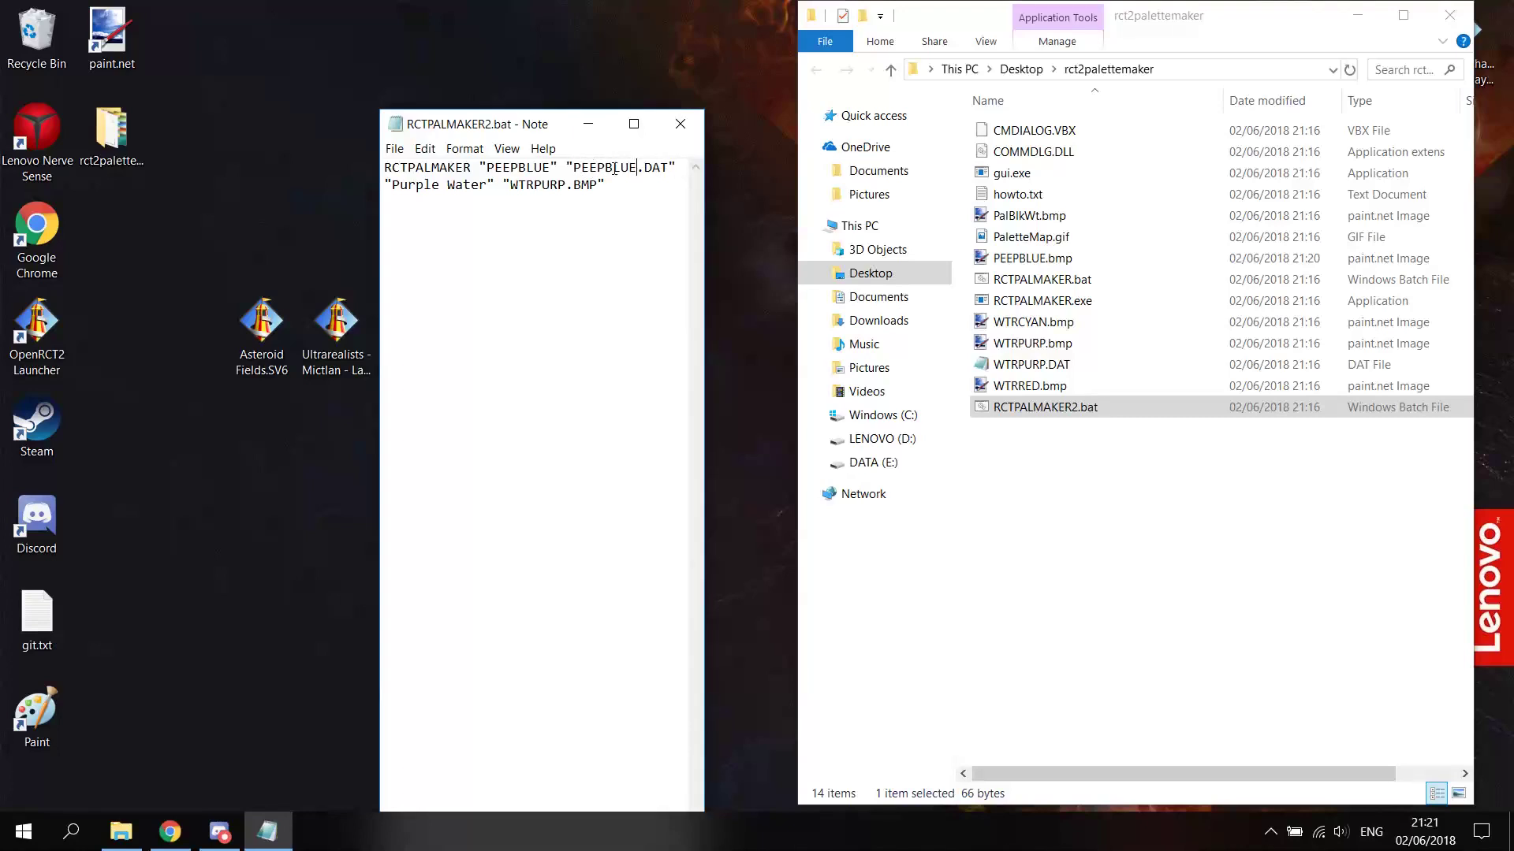
drag(509, 185, 568, 185)
key(ctrl+v)
Step: Replace the "Purple Water" description in the batch command with "Peeps with blue faces"
click(488, 184)
key(shift+Left)
key(shift+Left)
key(shift+Left)
key(shift+Left)
key(shift+Left)
key(shift+Left)
key(shift+Left)
key(shift+Left)
key(shift+Left)
key(shift+Left)
key(shift+Left)
key(shift+Left)
key(shift+Left)
key(shift+Right)
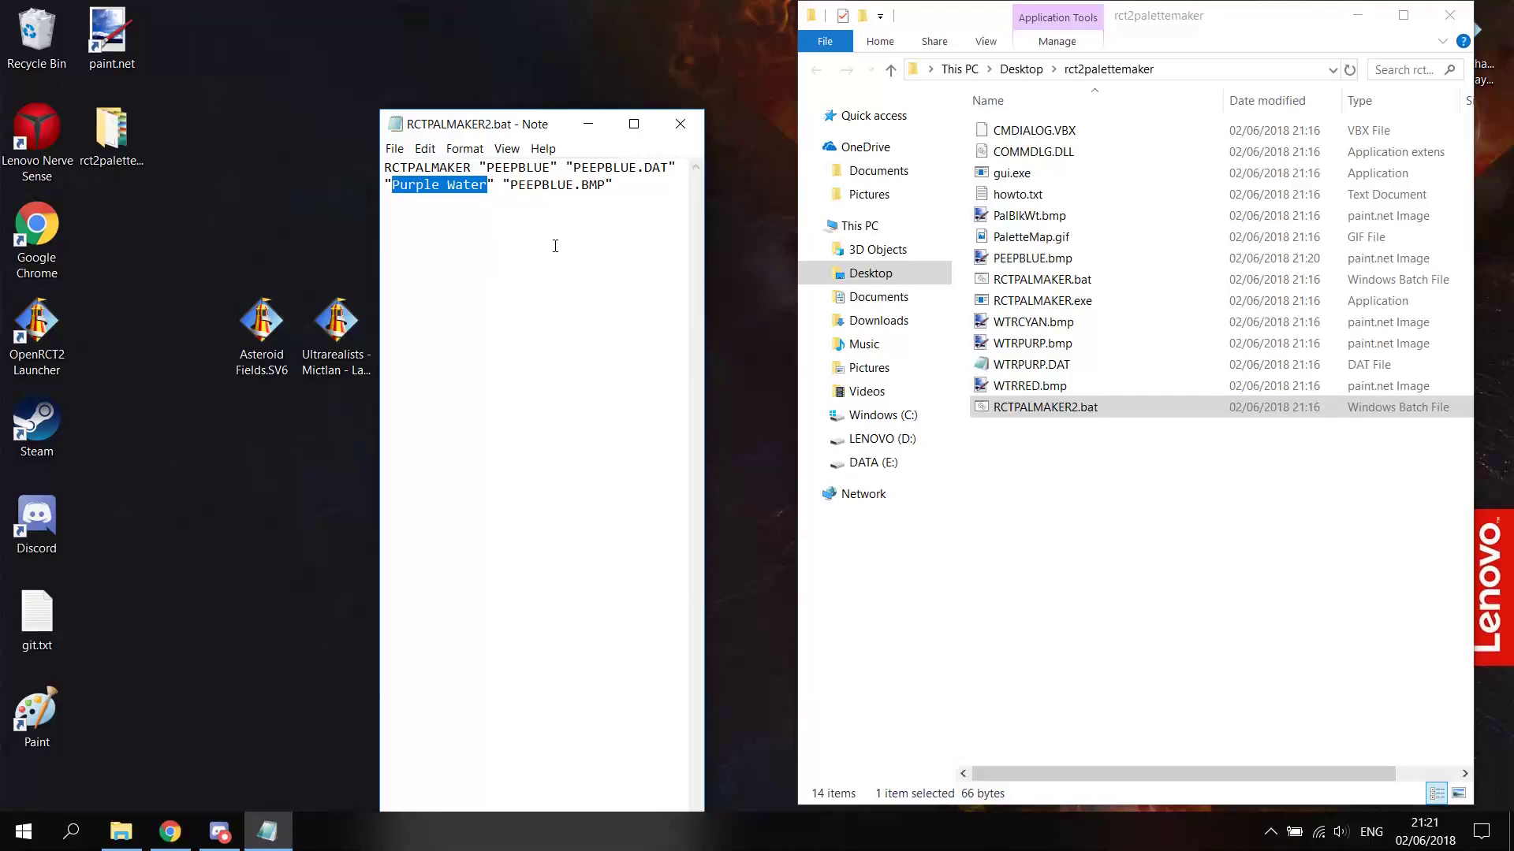
text(P)
text(eeps with blue)
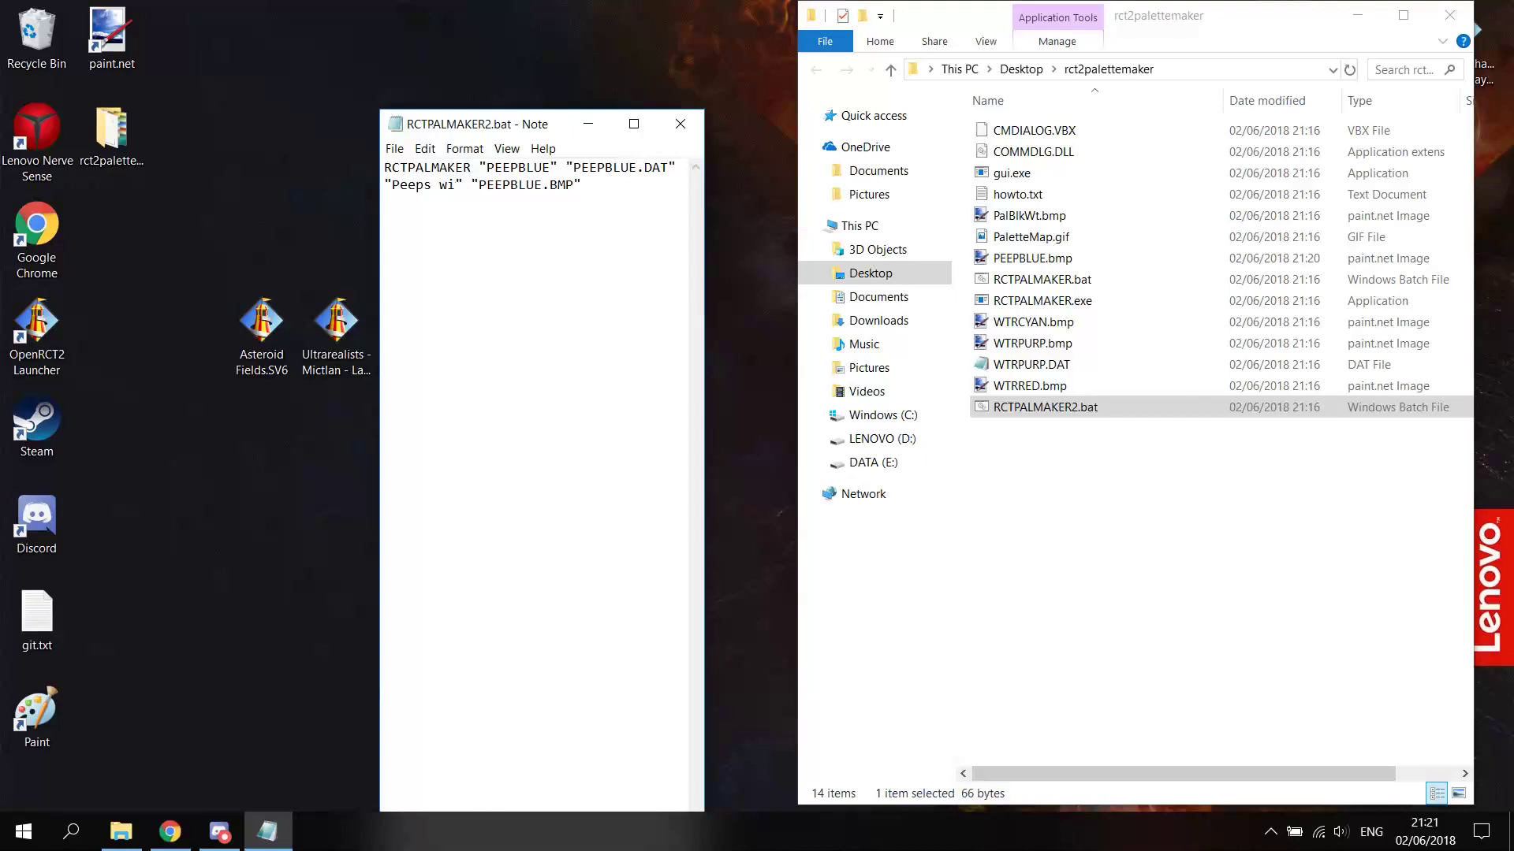
text( faces)
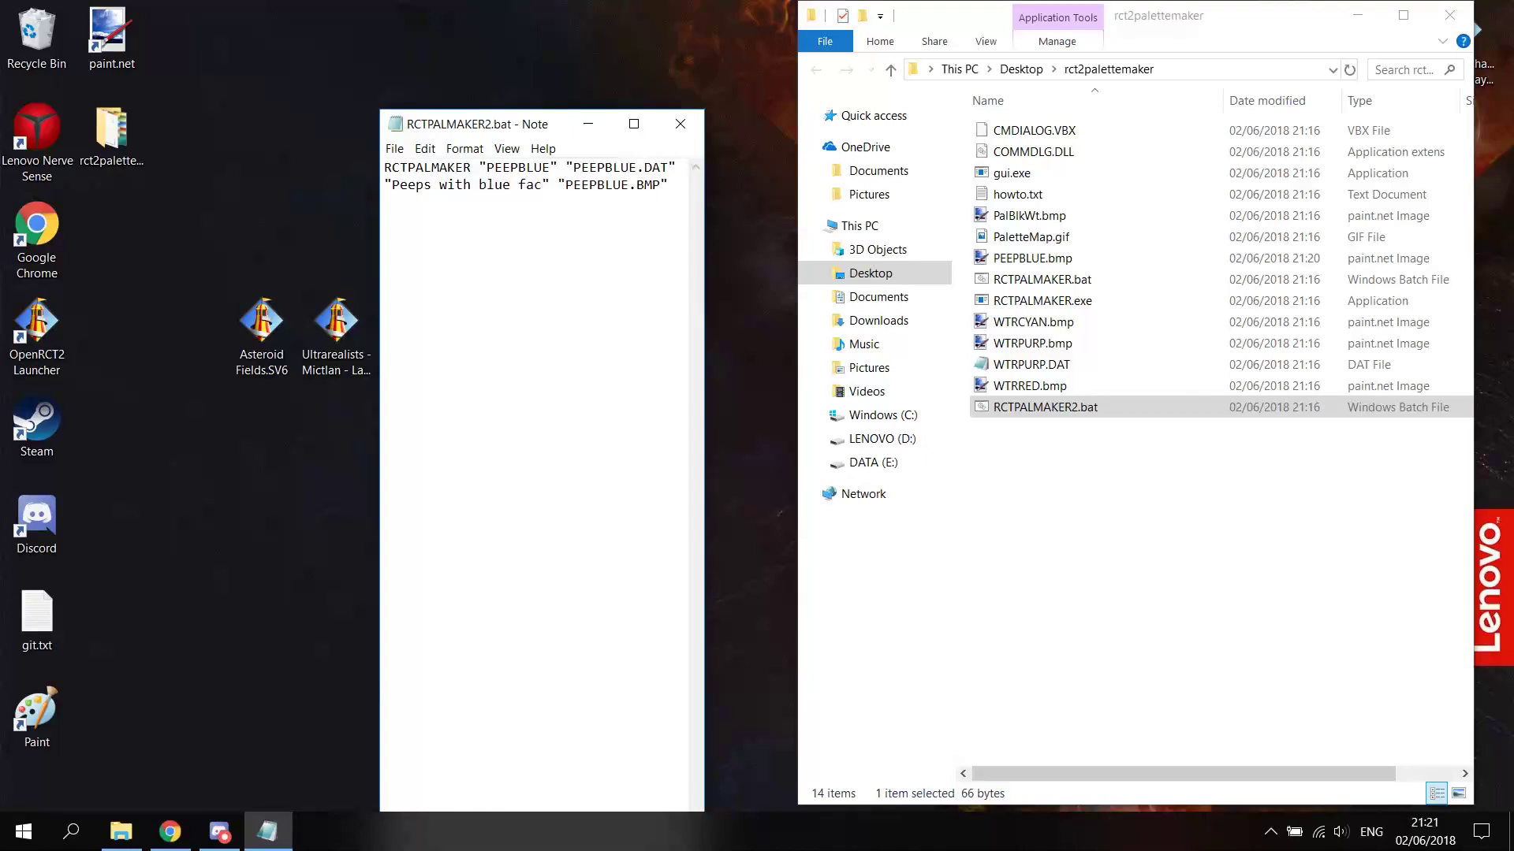
Step: Save and close the edited batch file, run RCTPALMAKER2.bat to generate PEEPBLUE.DAT, and exit its console
click(395, 148)
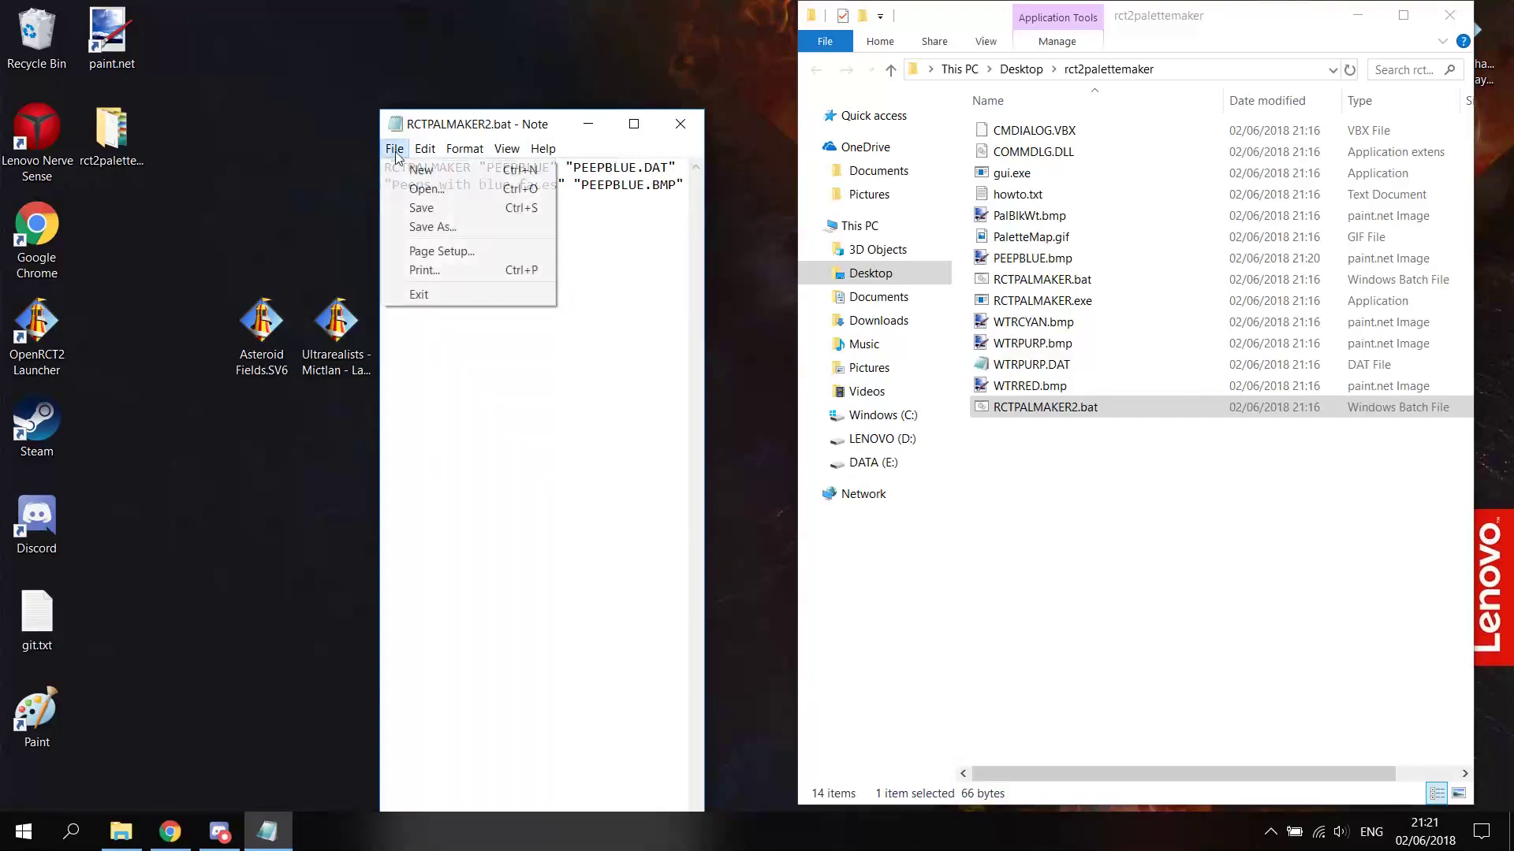
click(414, 207)
click(680, 124)
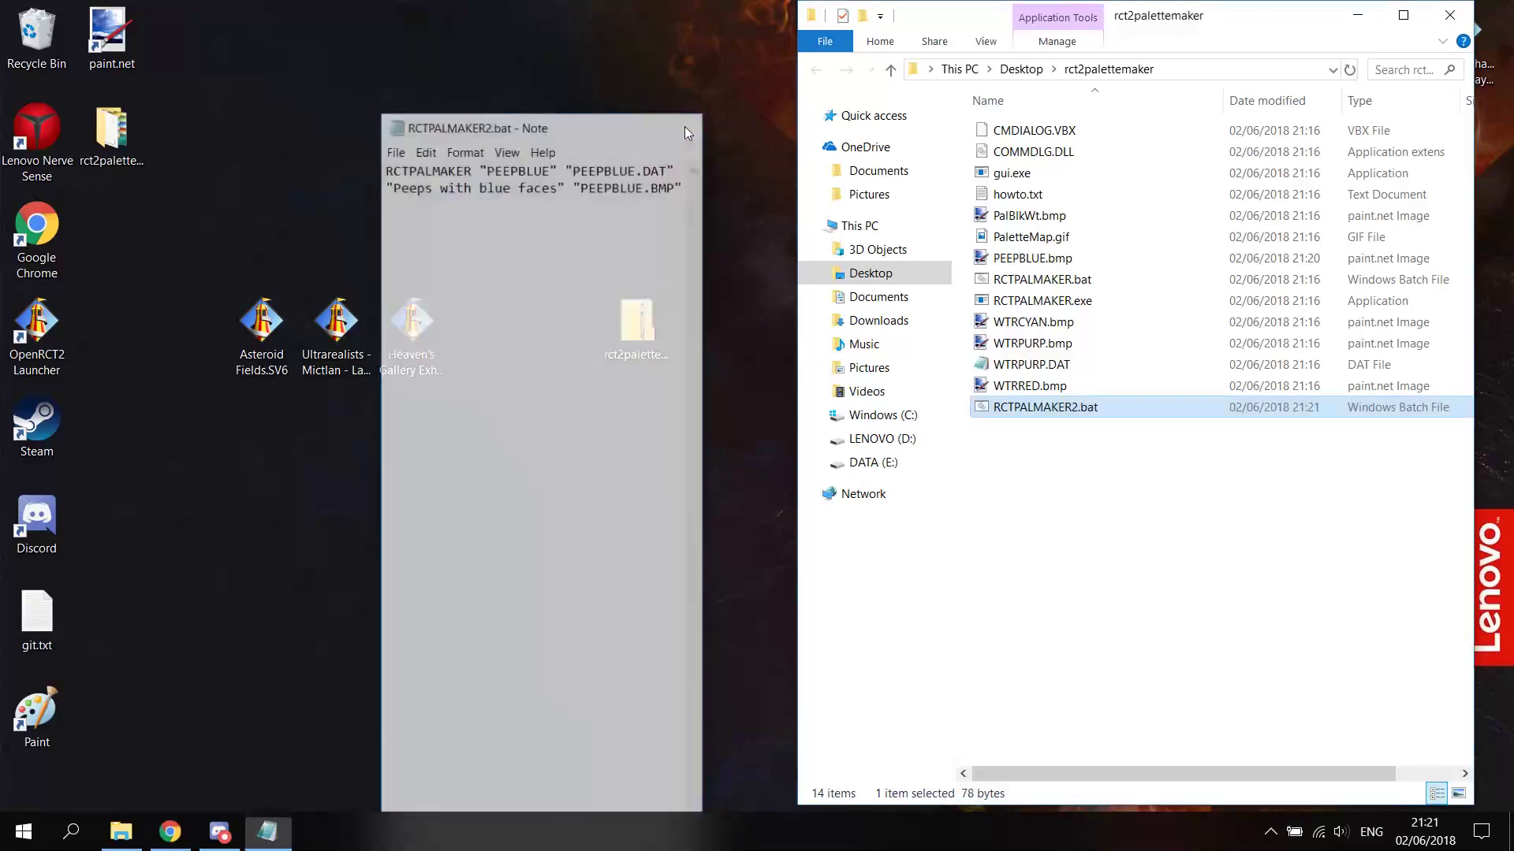
double_click(1061, 421)
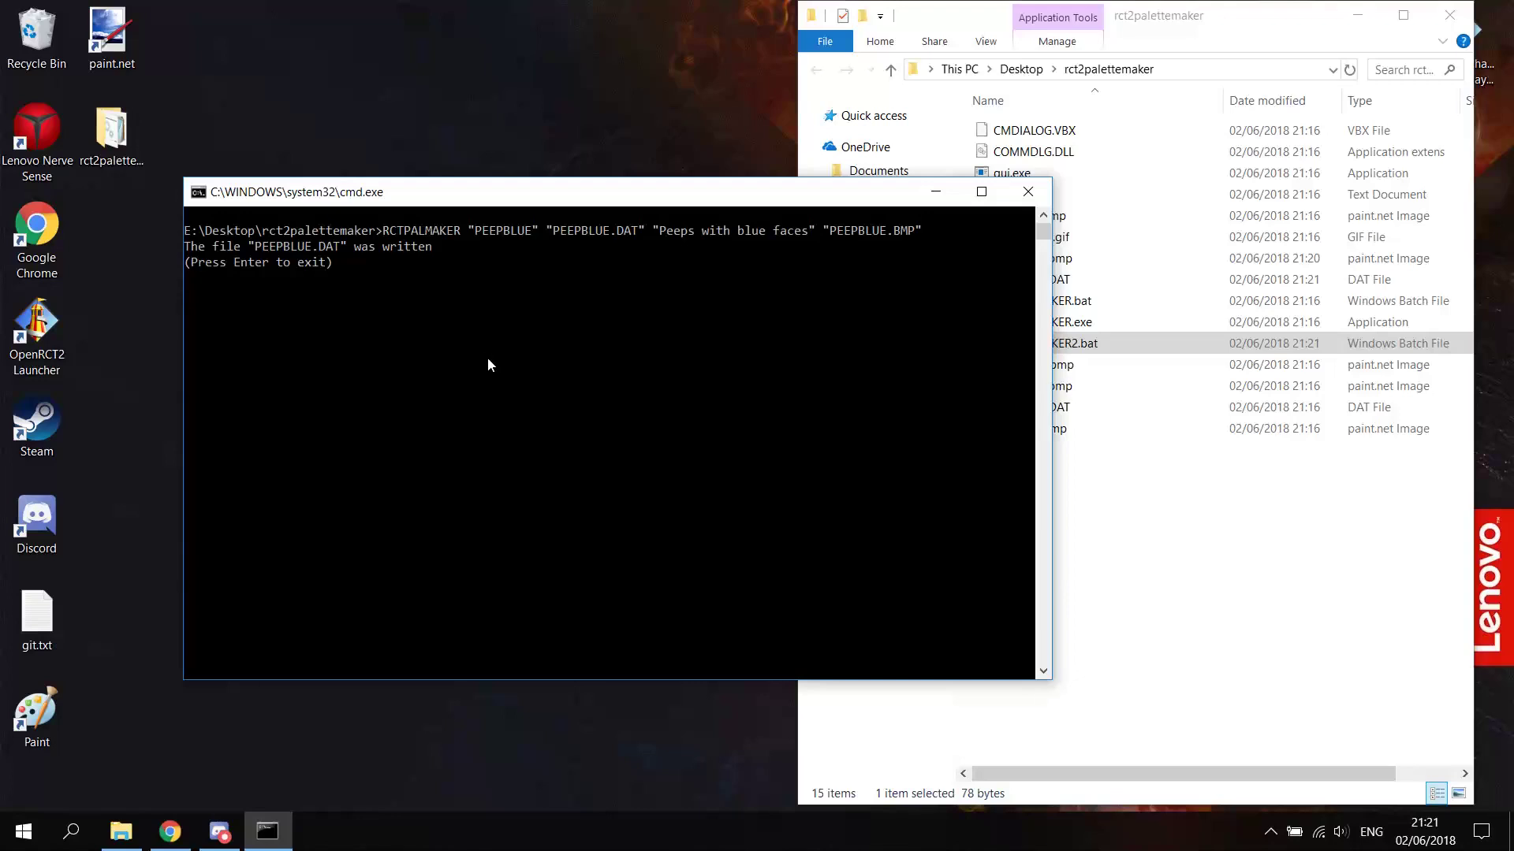
key(Return)
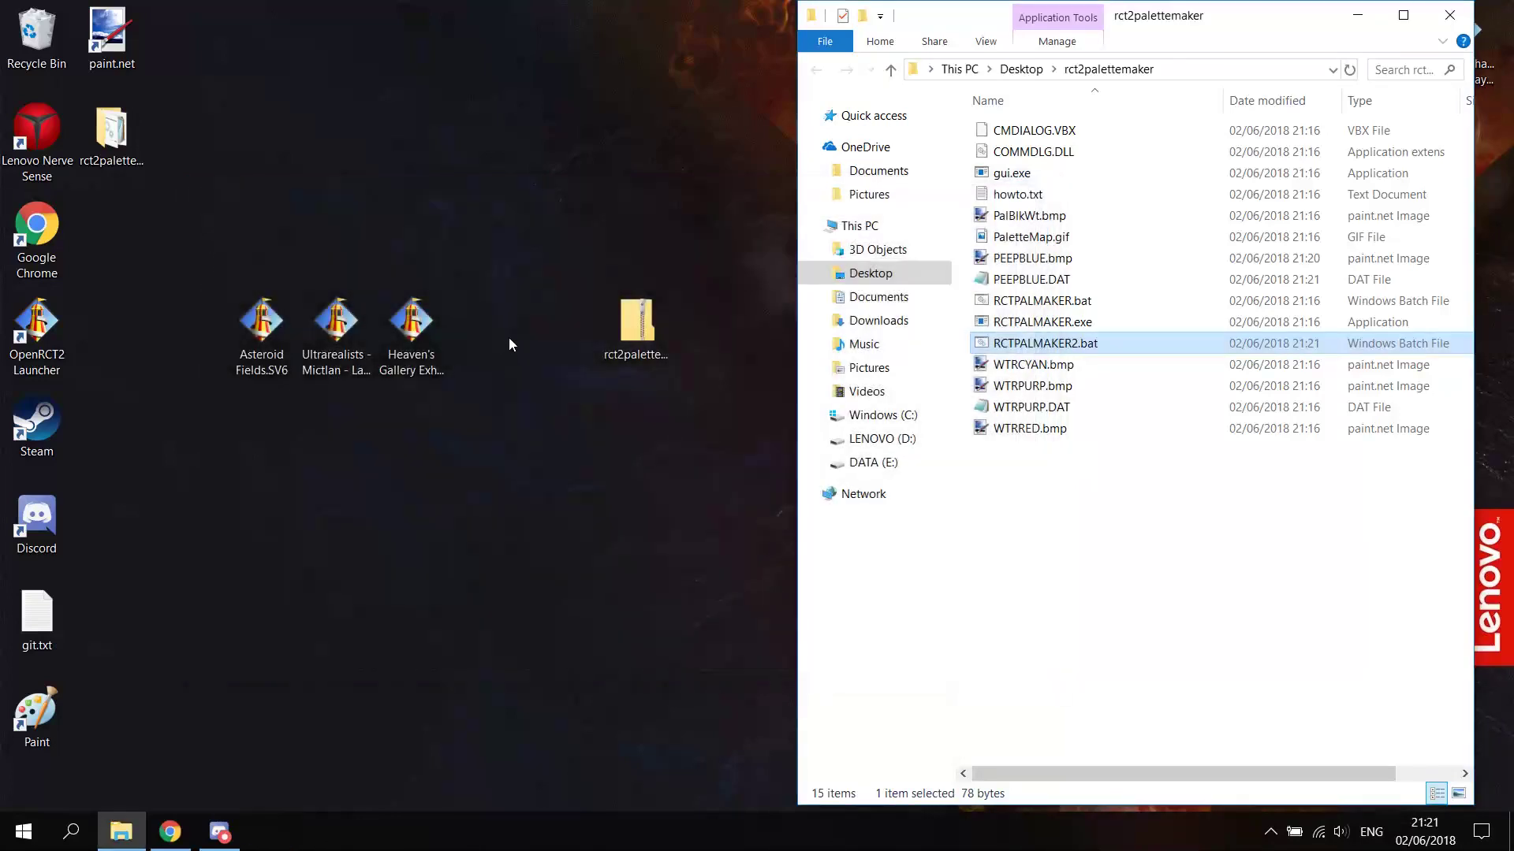
Step: Copy PEEPBLUE.DAT from the rct2palettemaker folder and close that folder's window
click(1056, 506)
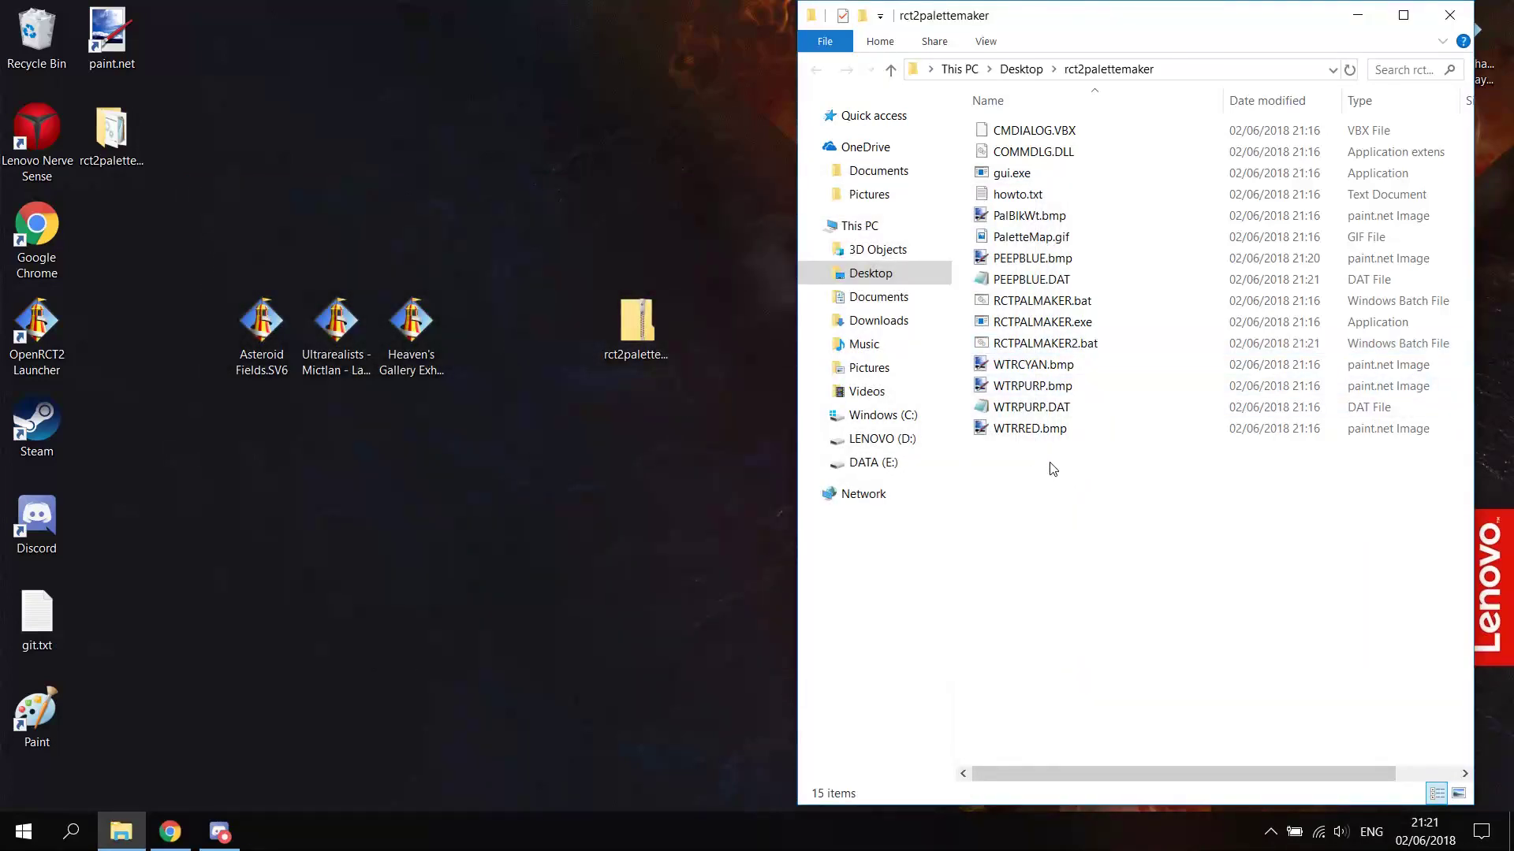
right_click(1024, 279)
click(1111, 484)
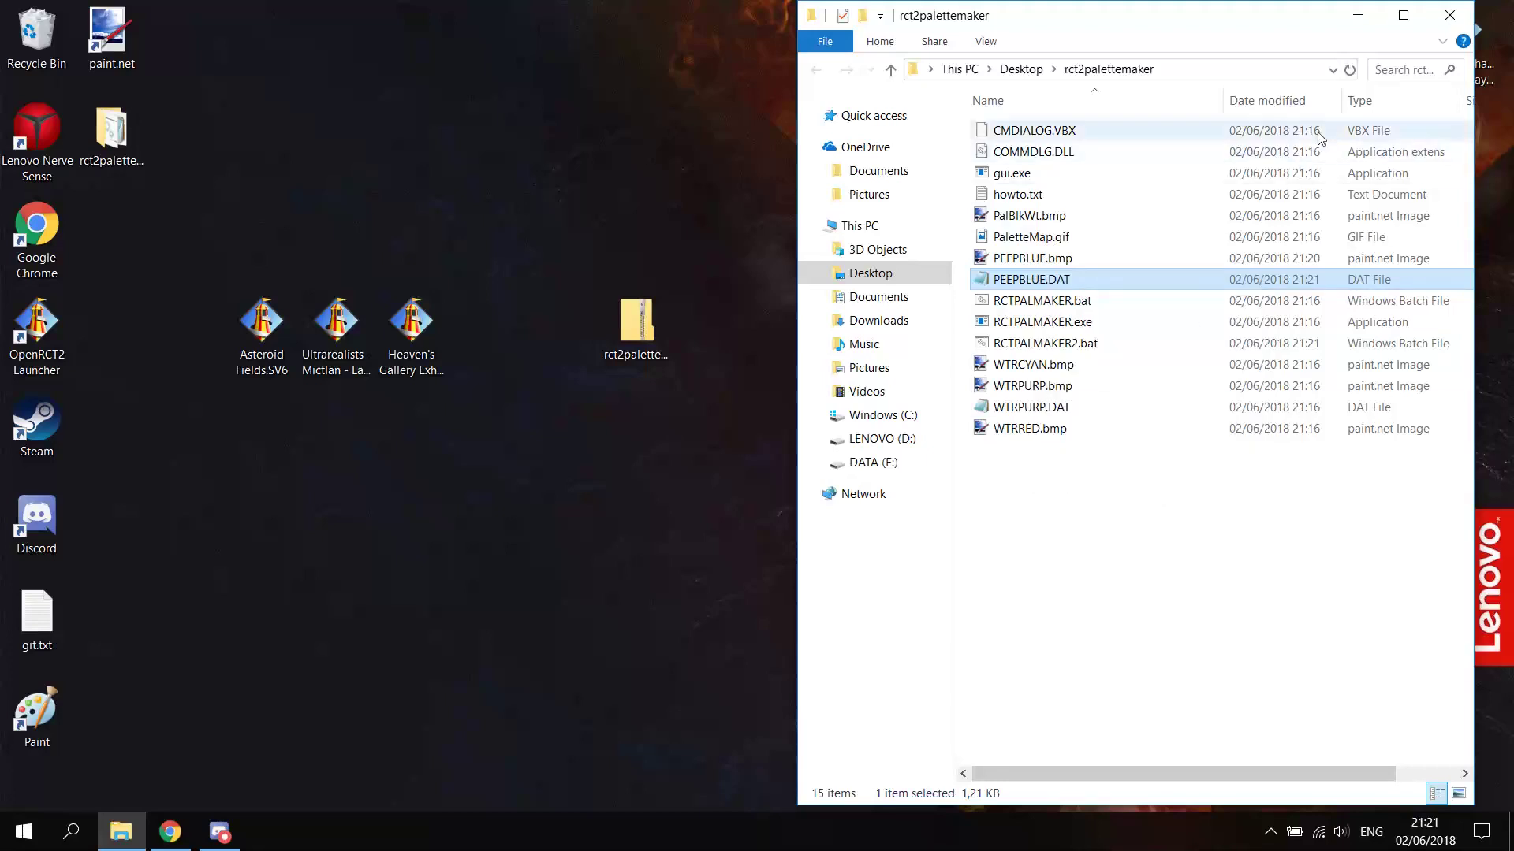
click(1449, 14)
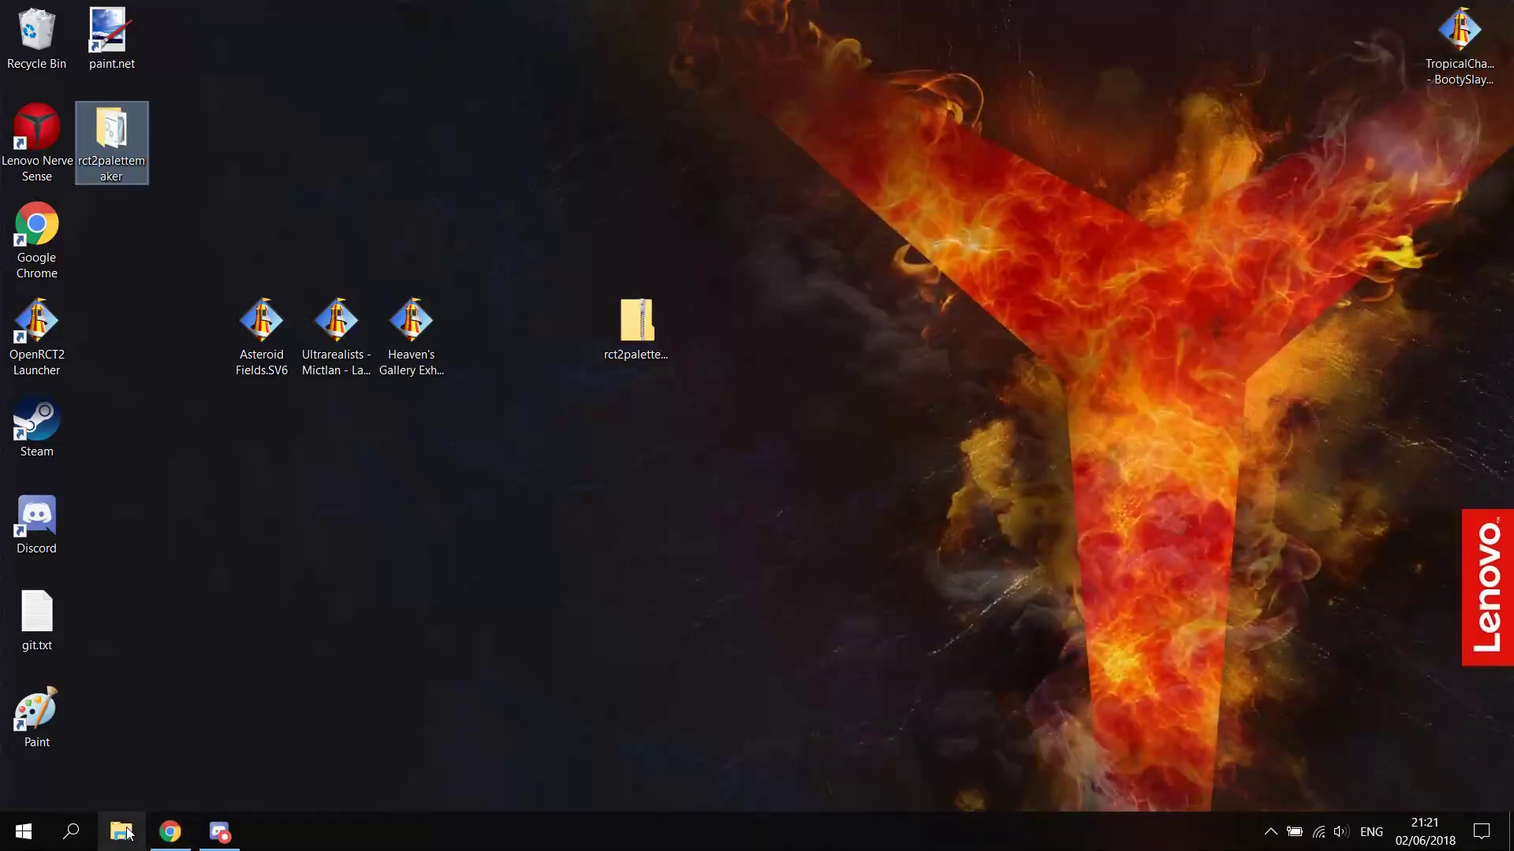
Step: Paste PEEPBLUE.DAT into the object folder inside Documents\OpenRCT2 and close the folder window
click(356, 573)
key(super+e)
click(883, 297)
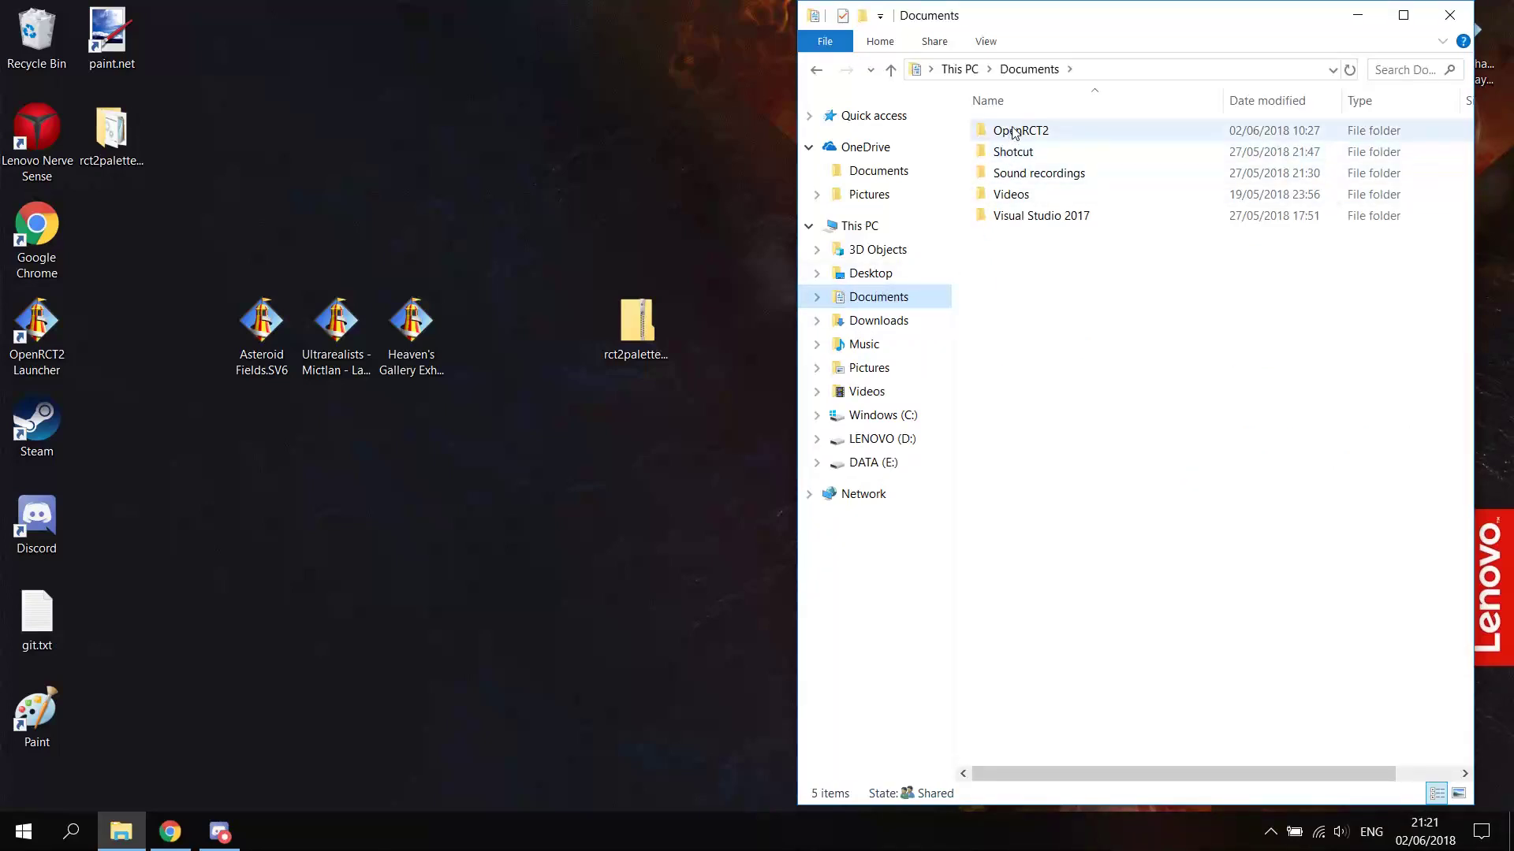
double_click(1001, 133)
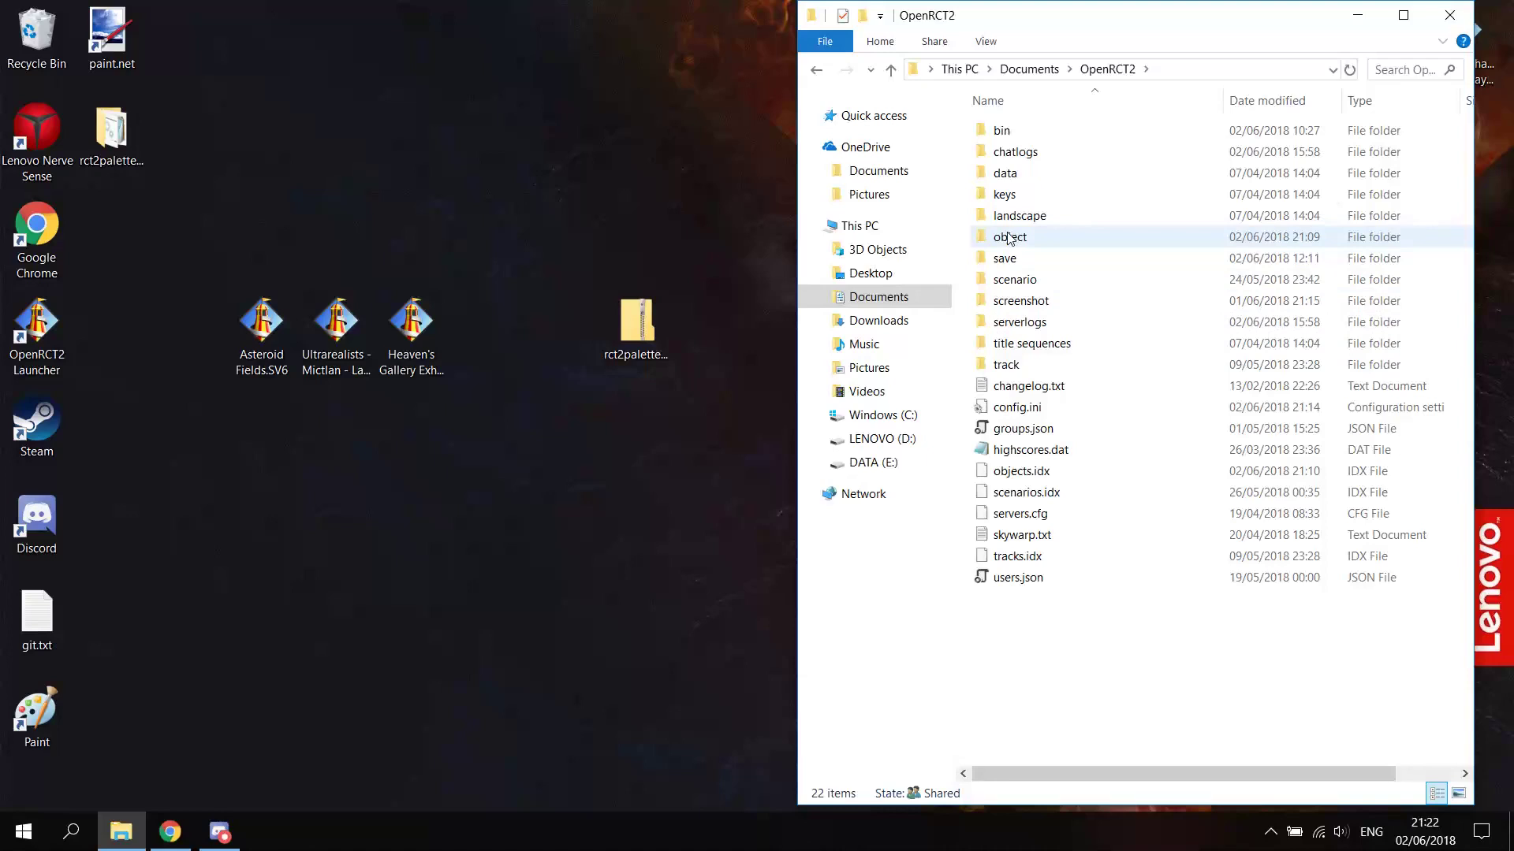
double_click(1007, 238)
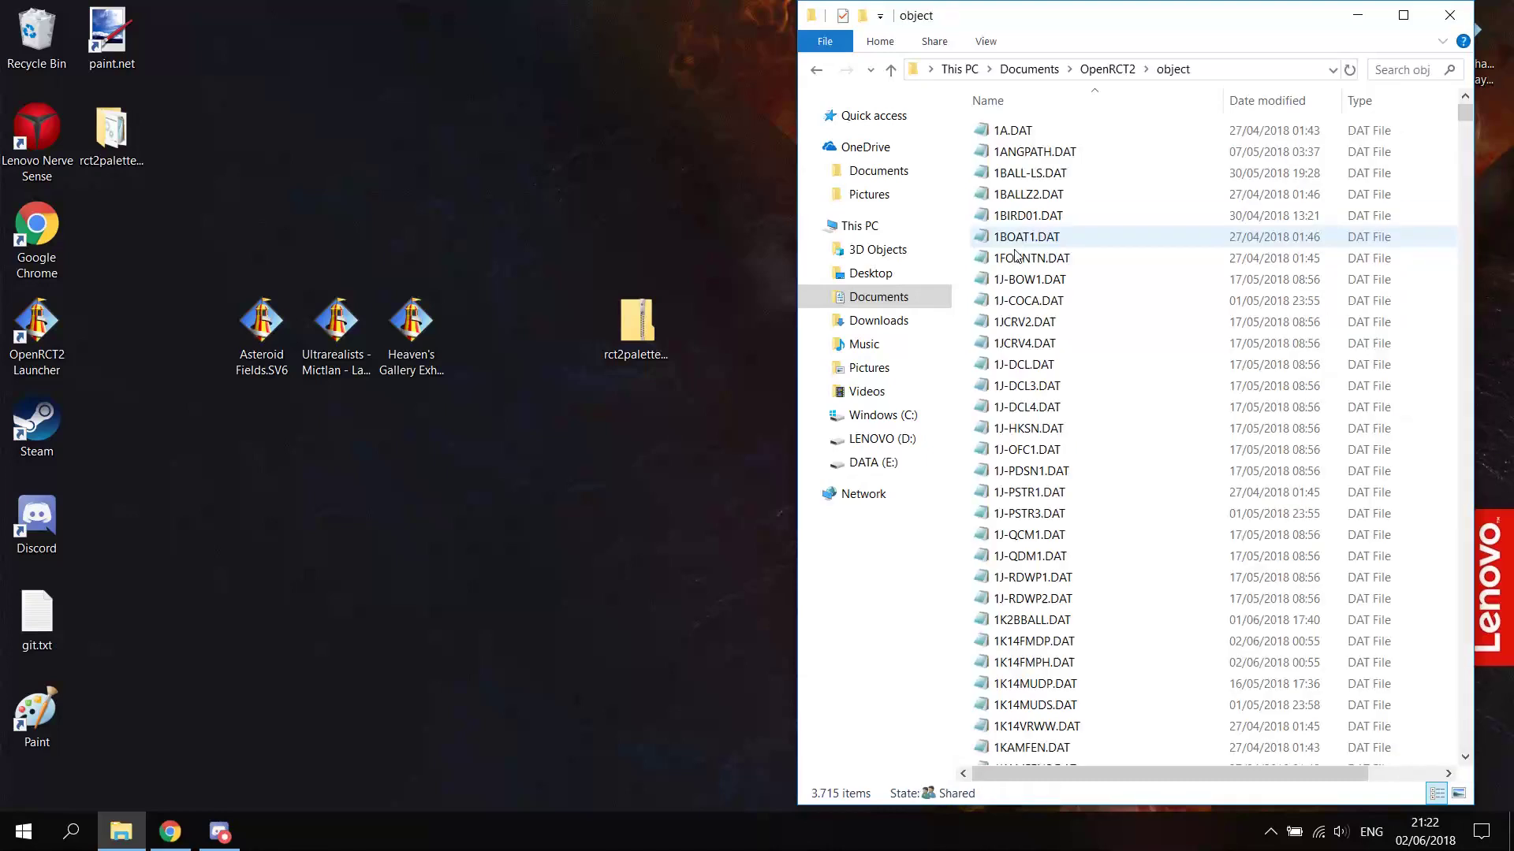
right_click(1151, 276)
click(1197, 413)
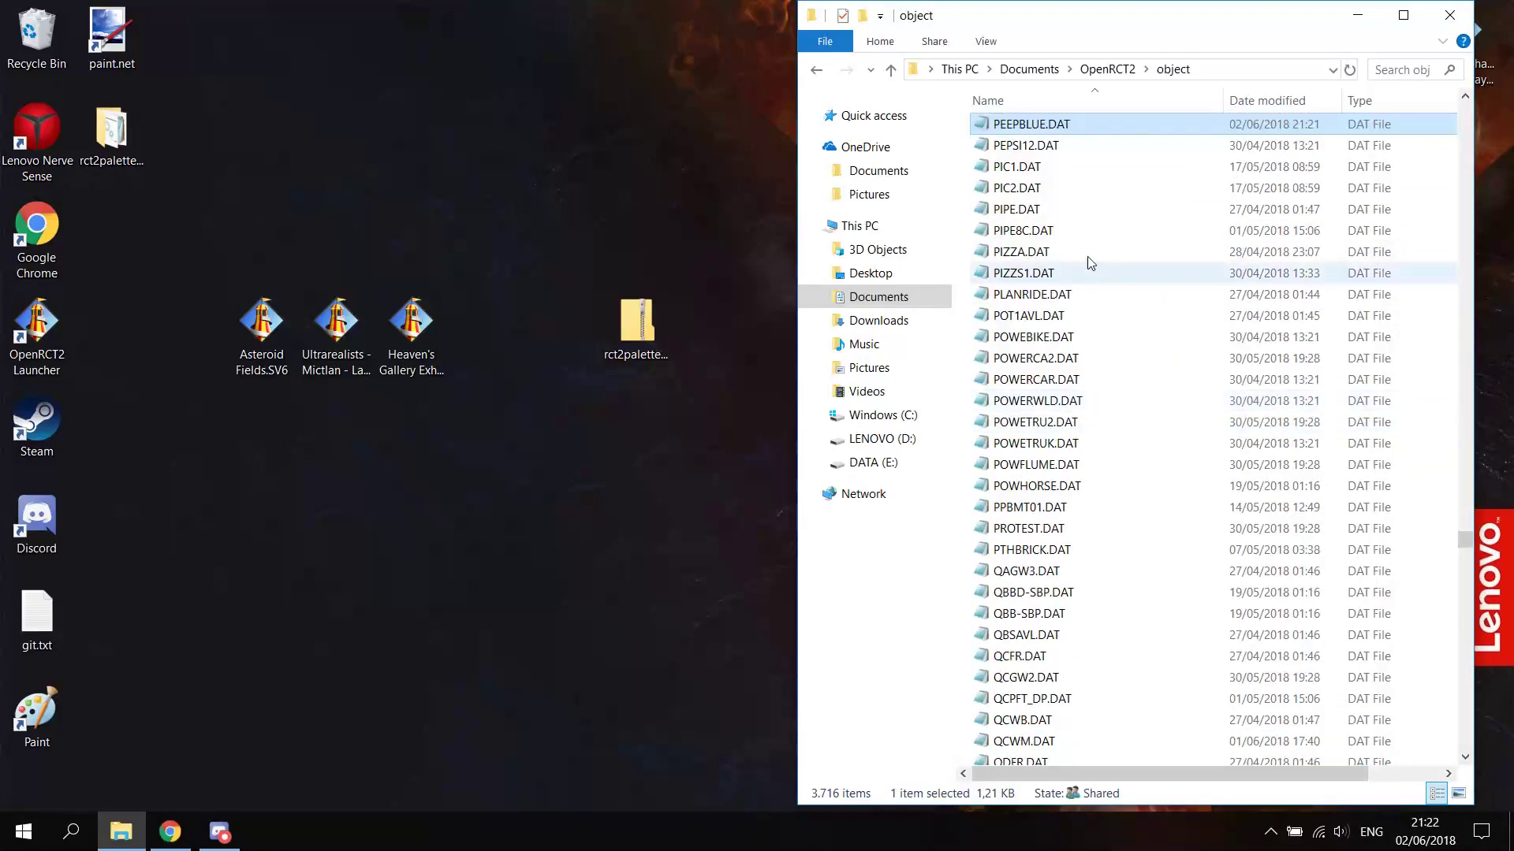
click(1452, 16)
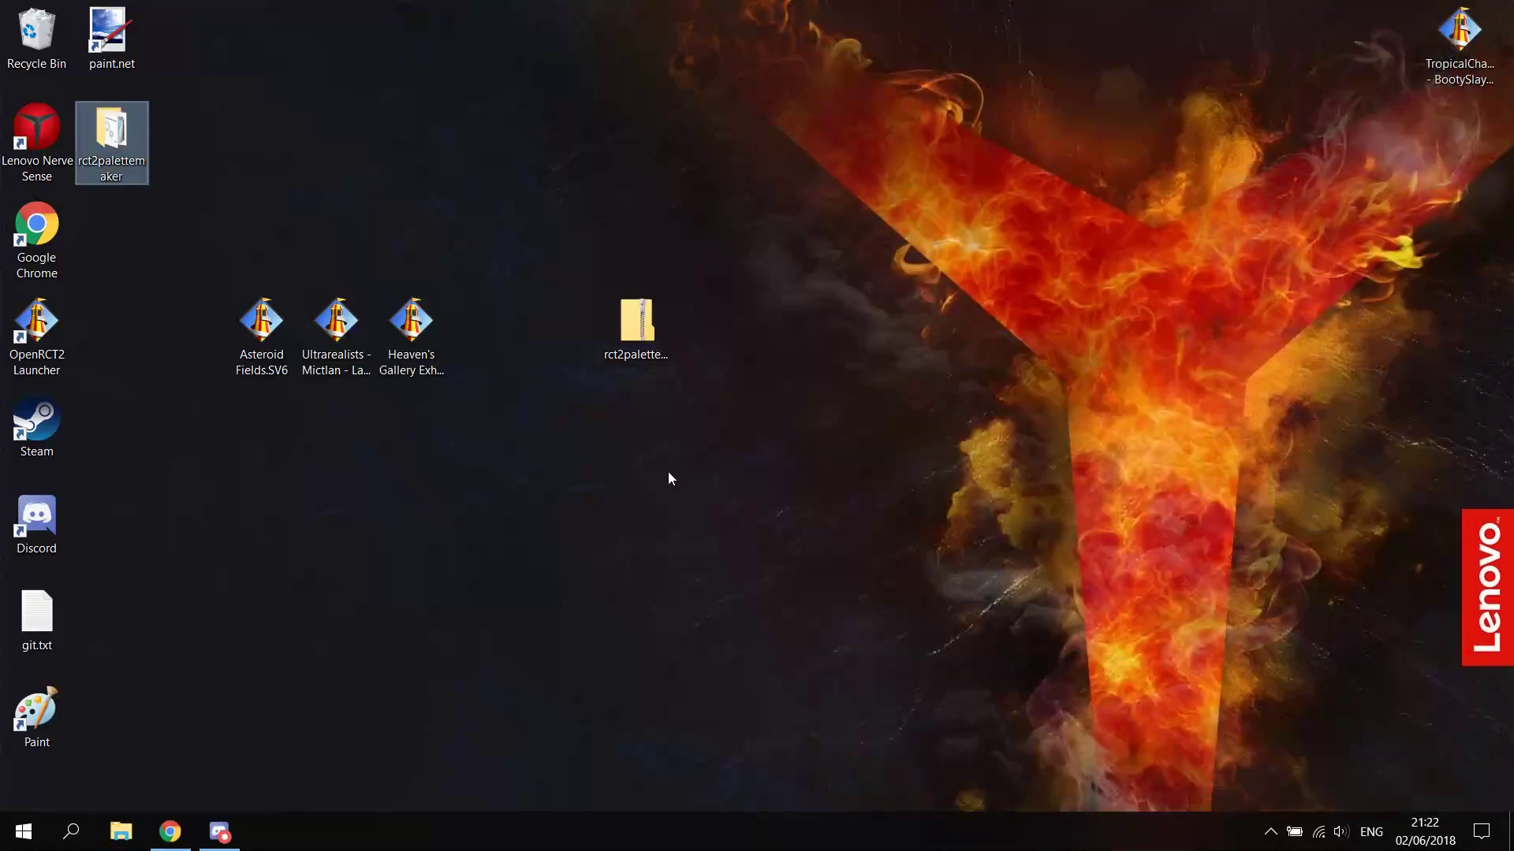
Step: Open the TropicalCha... park save from the desktop in OpenRCT2 and maximize the game window
double_click(1459, 36)
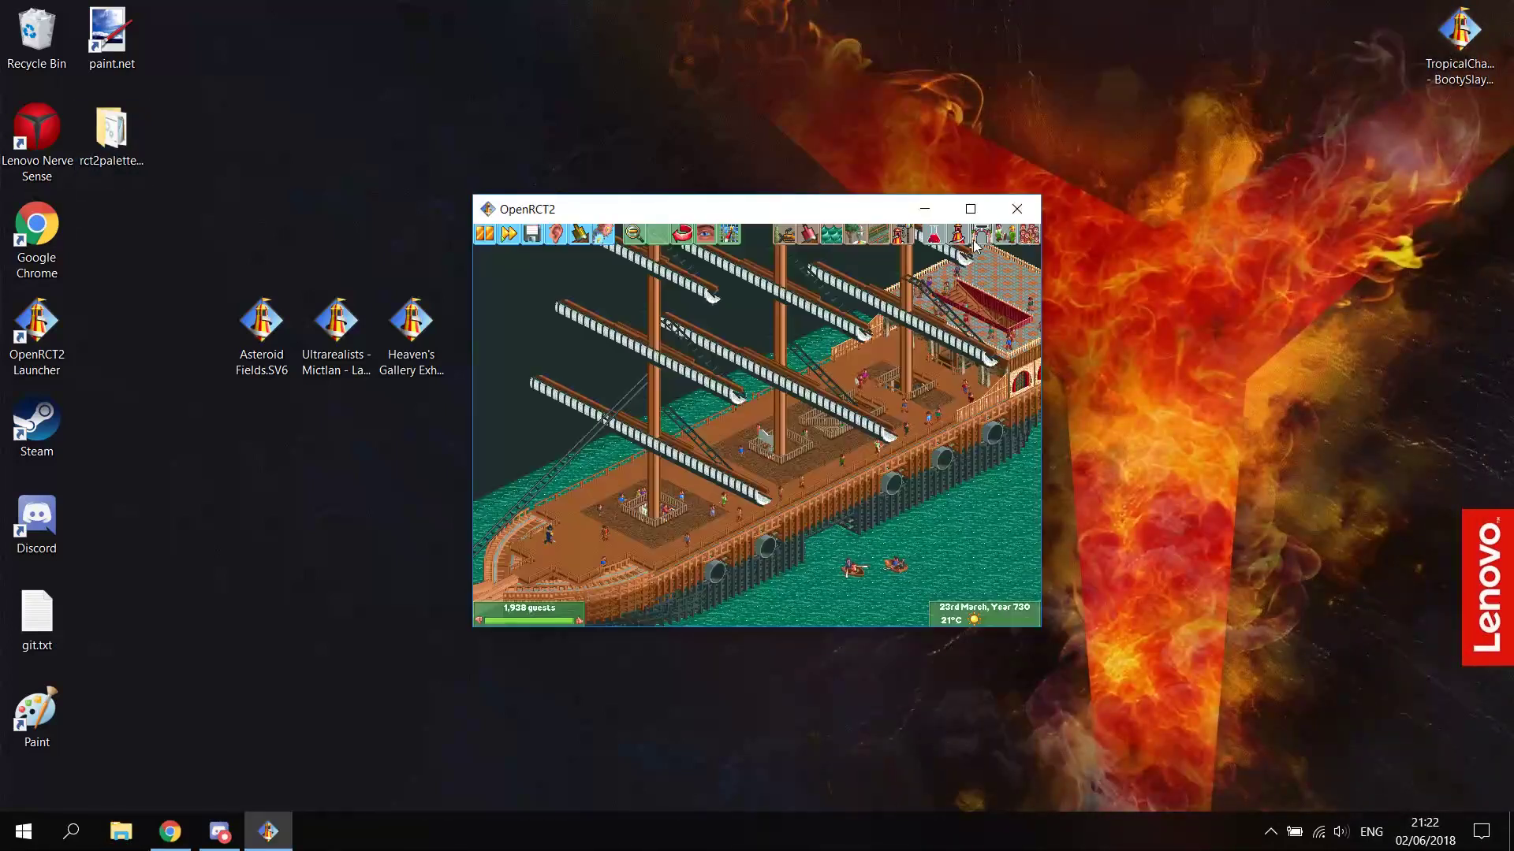
click(971, 209)
drag(707, 333, 564, 328)
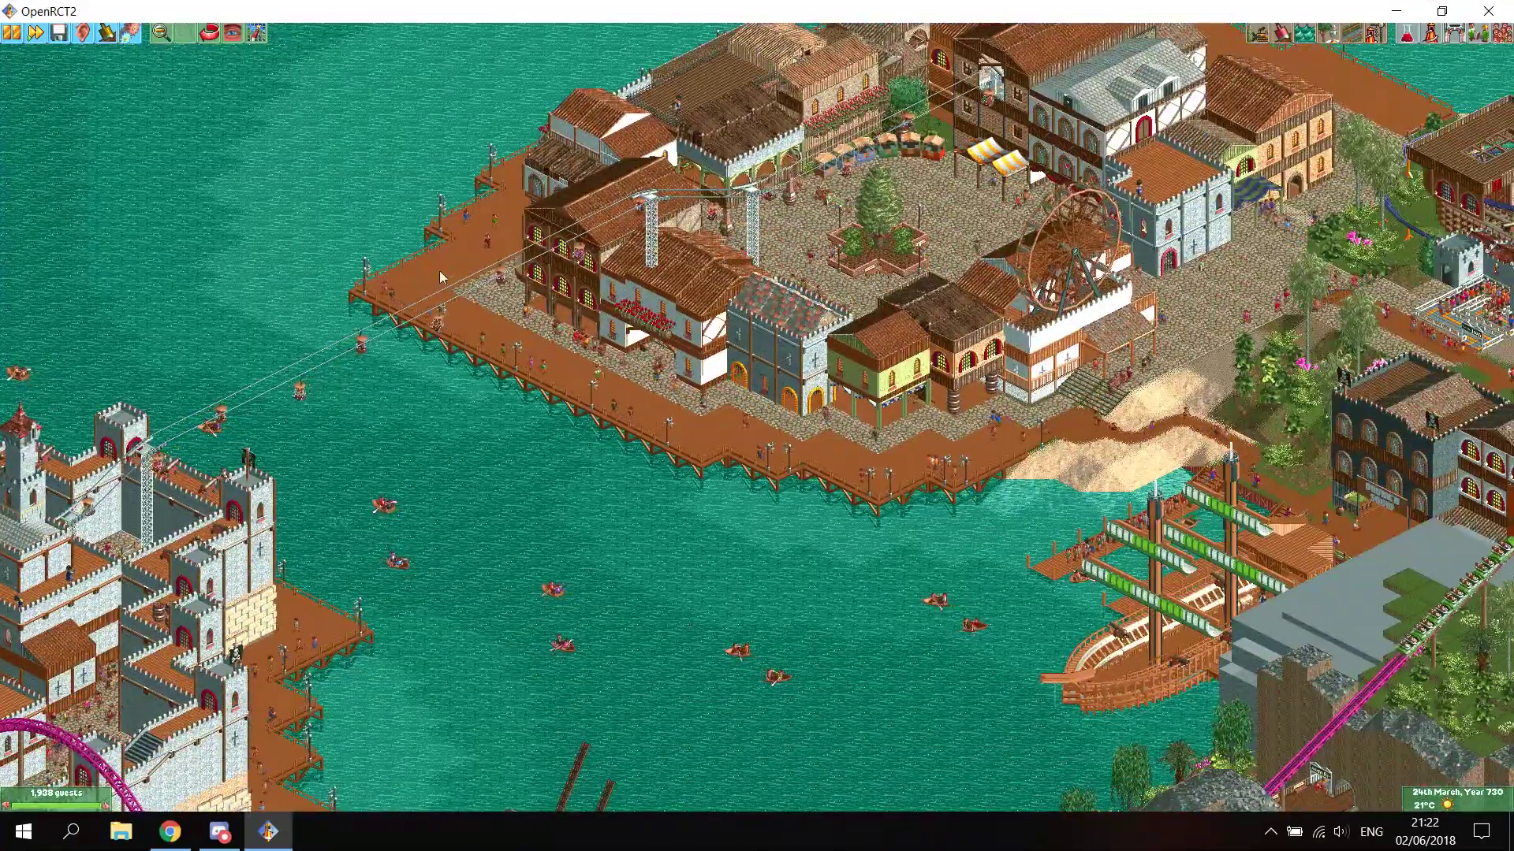
Step: Choose "Peeps with blue faces" as the park's water palette in the object selection and close it
click(132, 33)
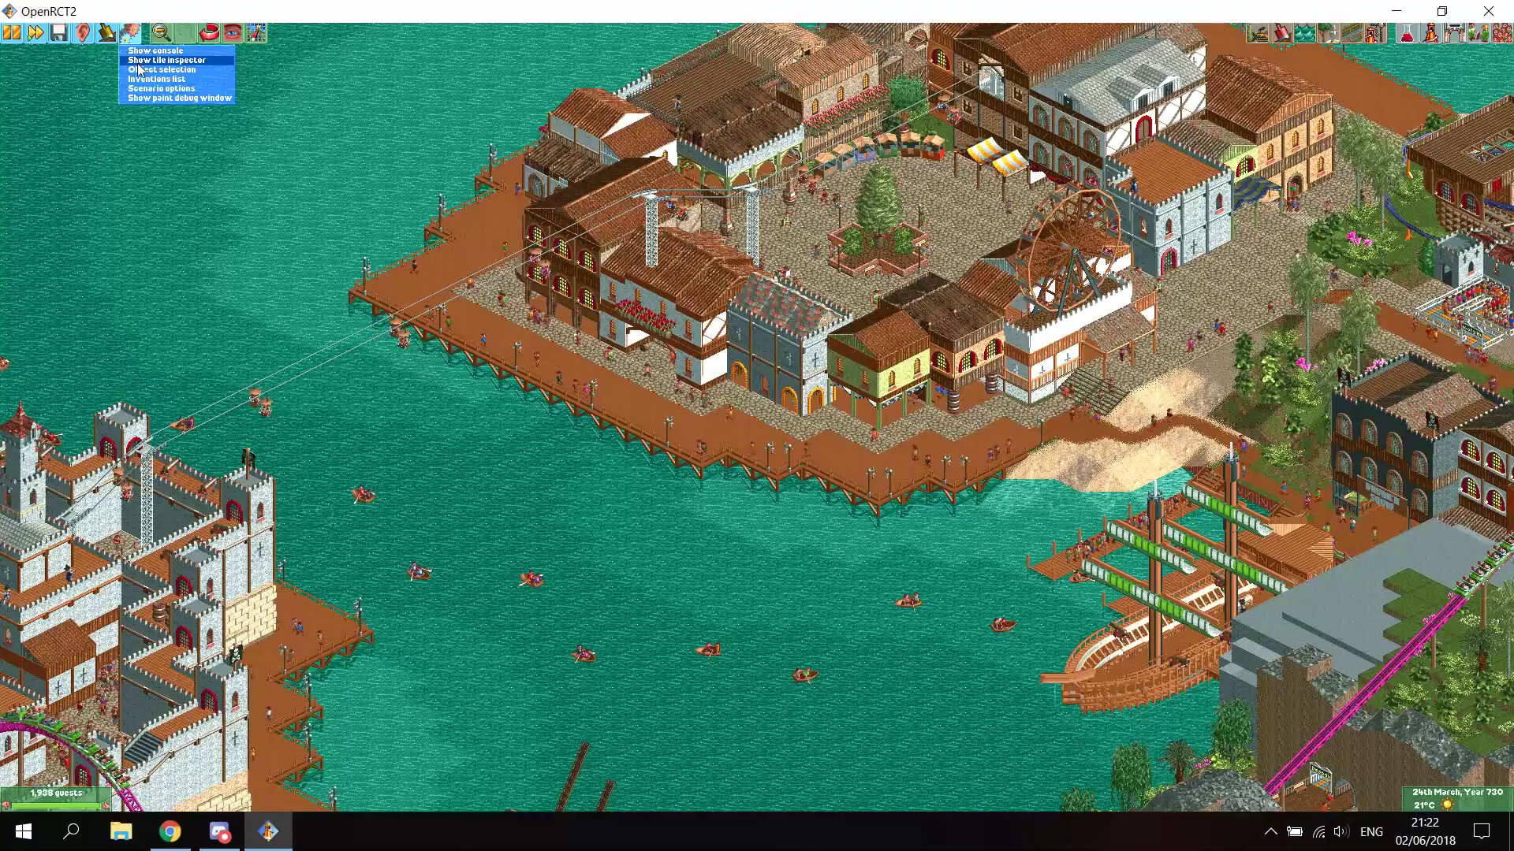
click(157, 66)
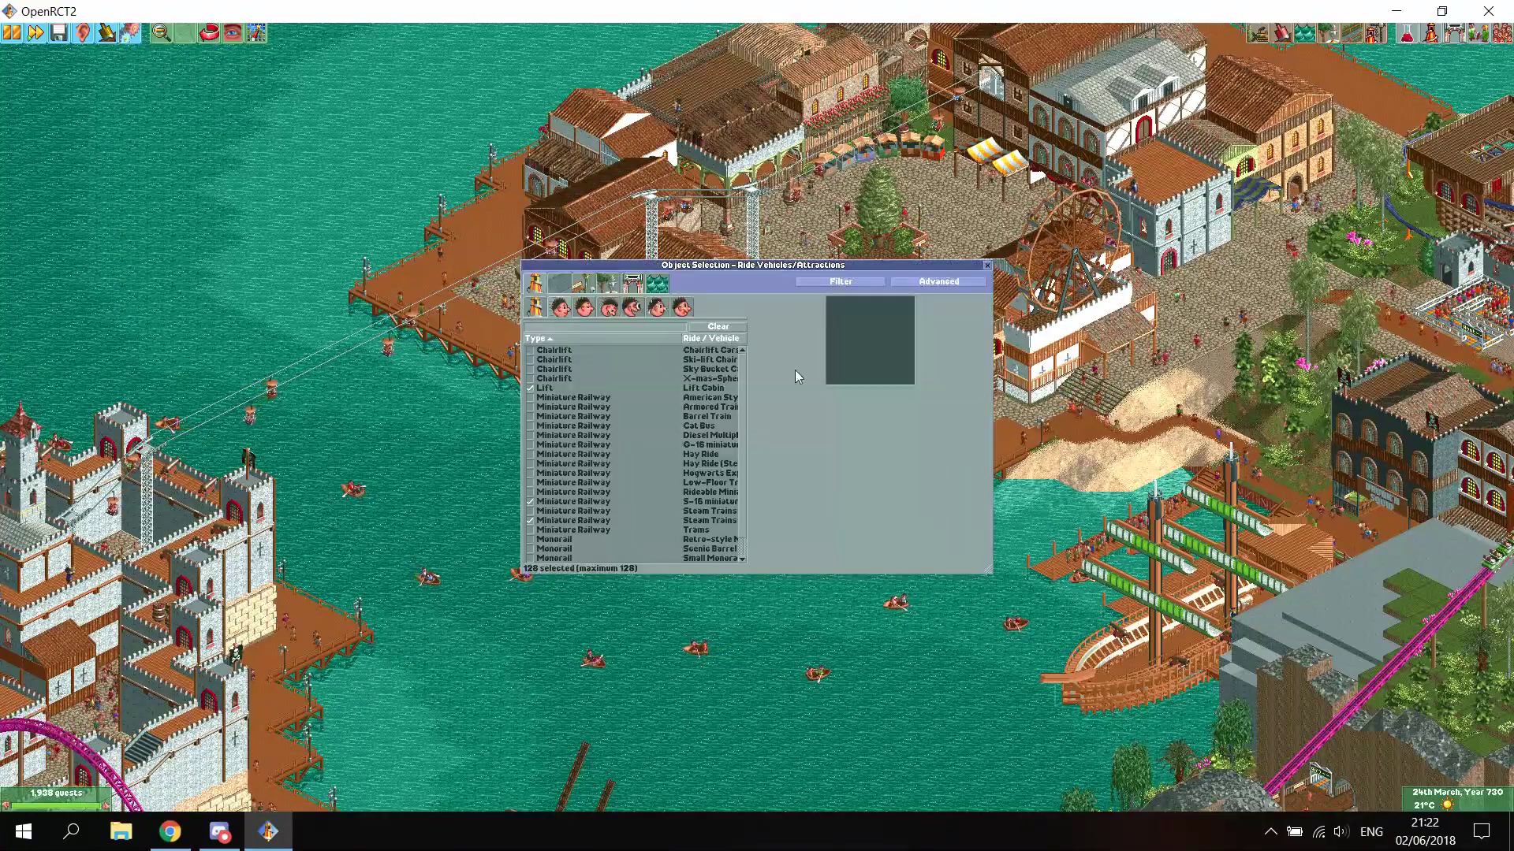
click(659, 286)
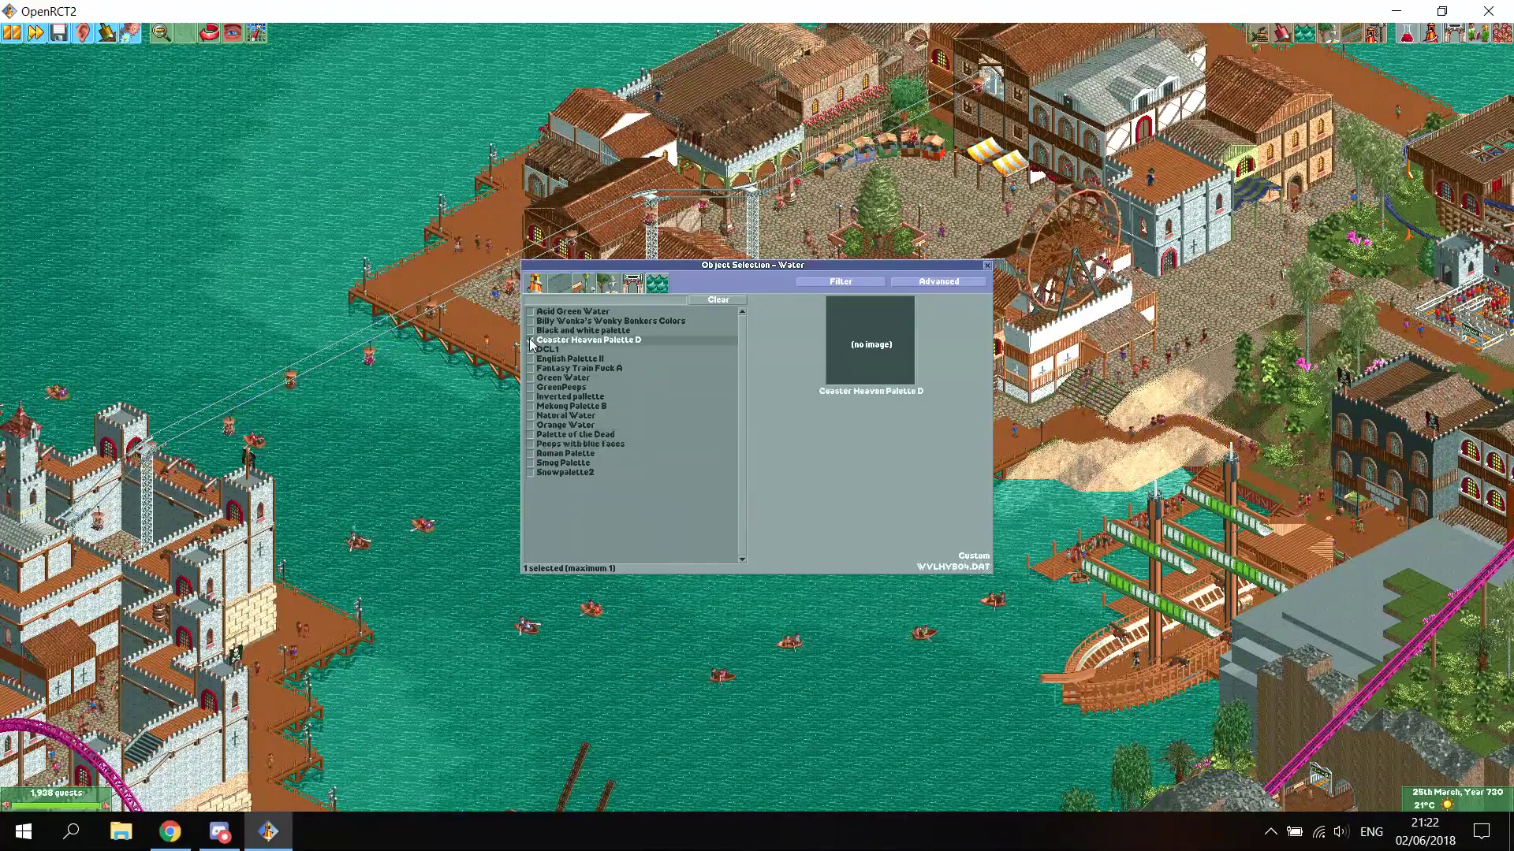
click(529, 443)
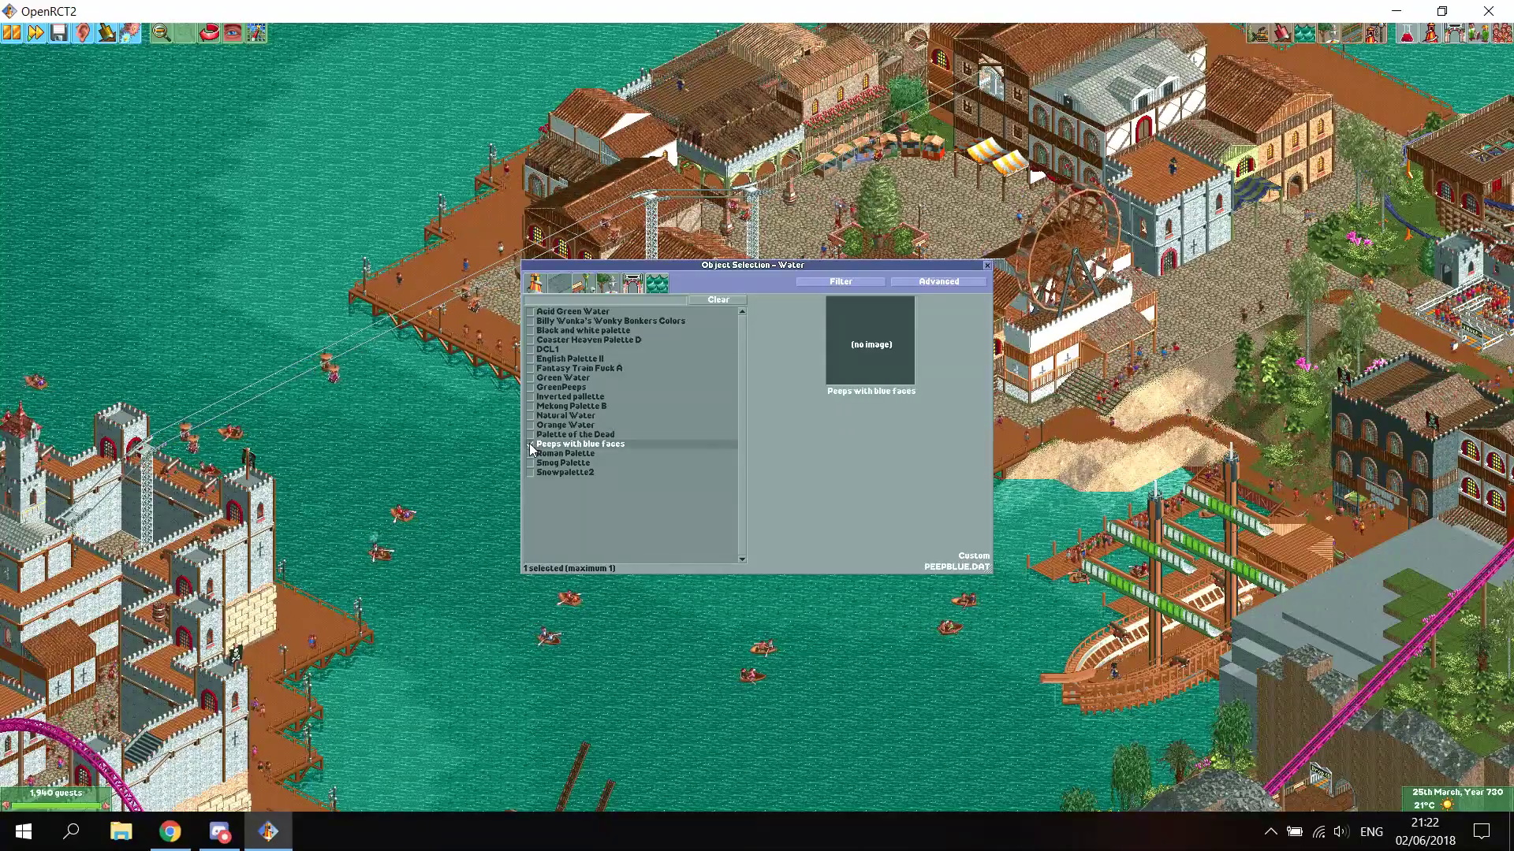
click(986, 266)
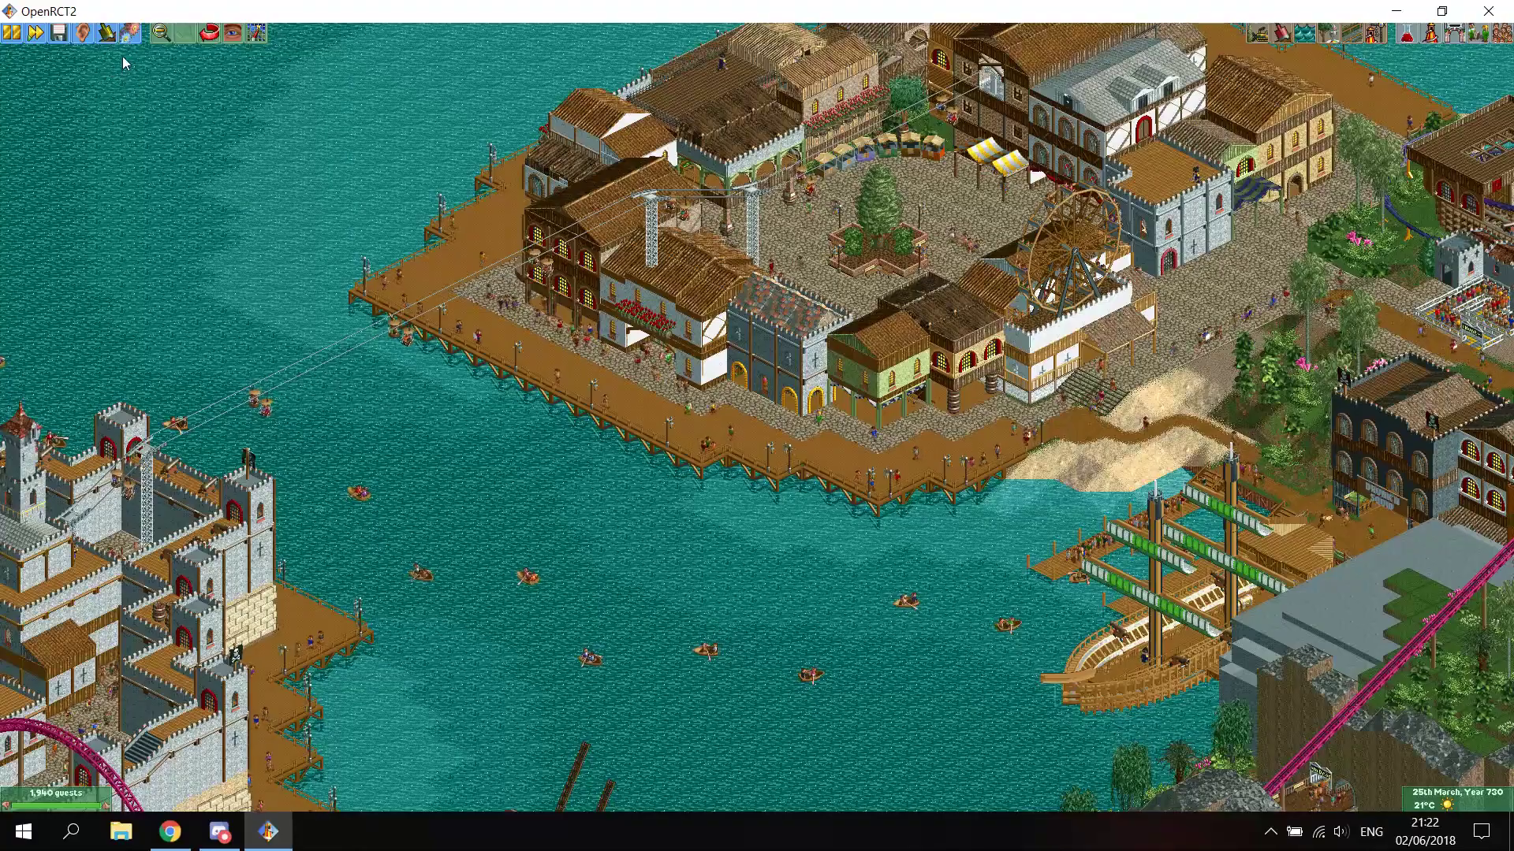
Step: Reopen the object selection at the water palettes and close it again so the chosen palette reloads
click(131, 32)
click(148, 70)
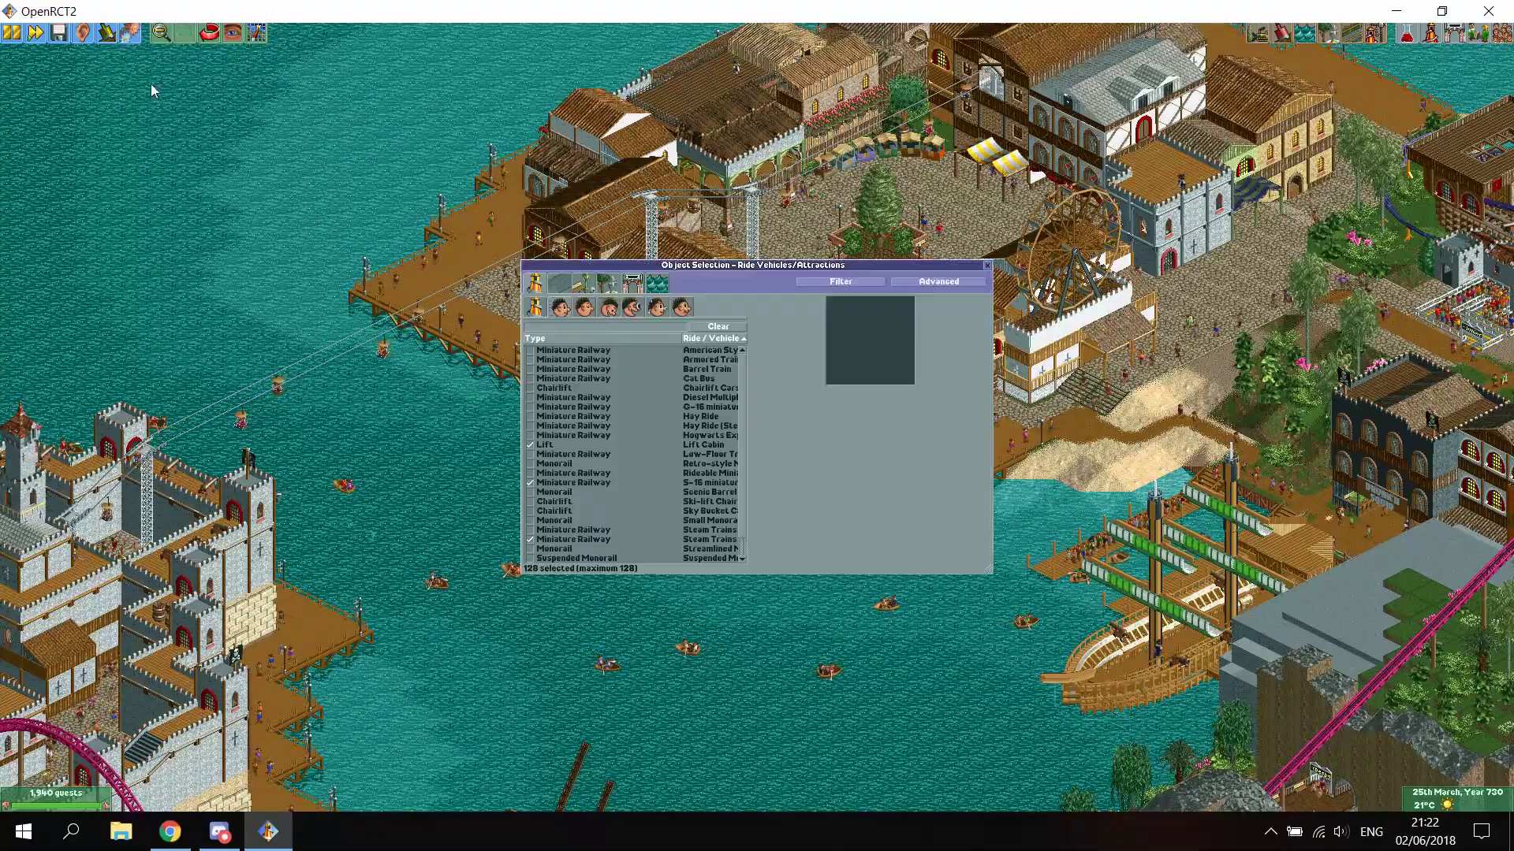
click(657, 284)
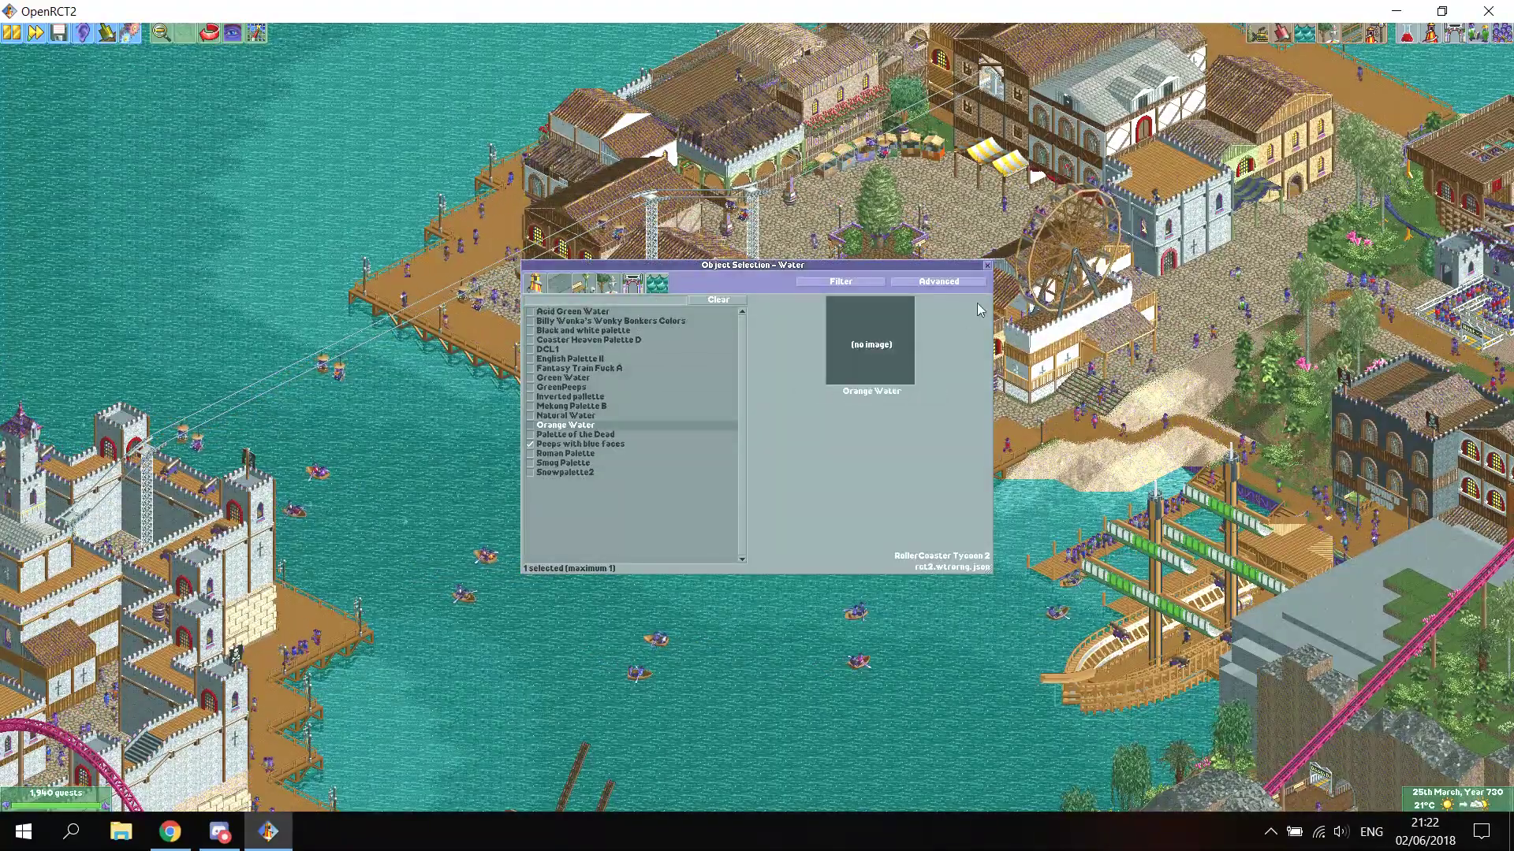
click(988, 270)
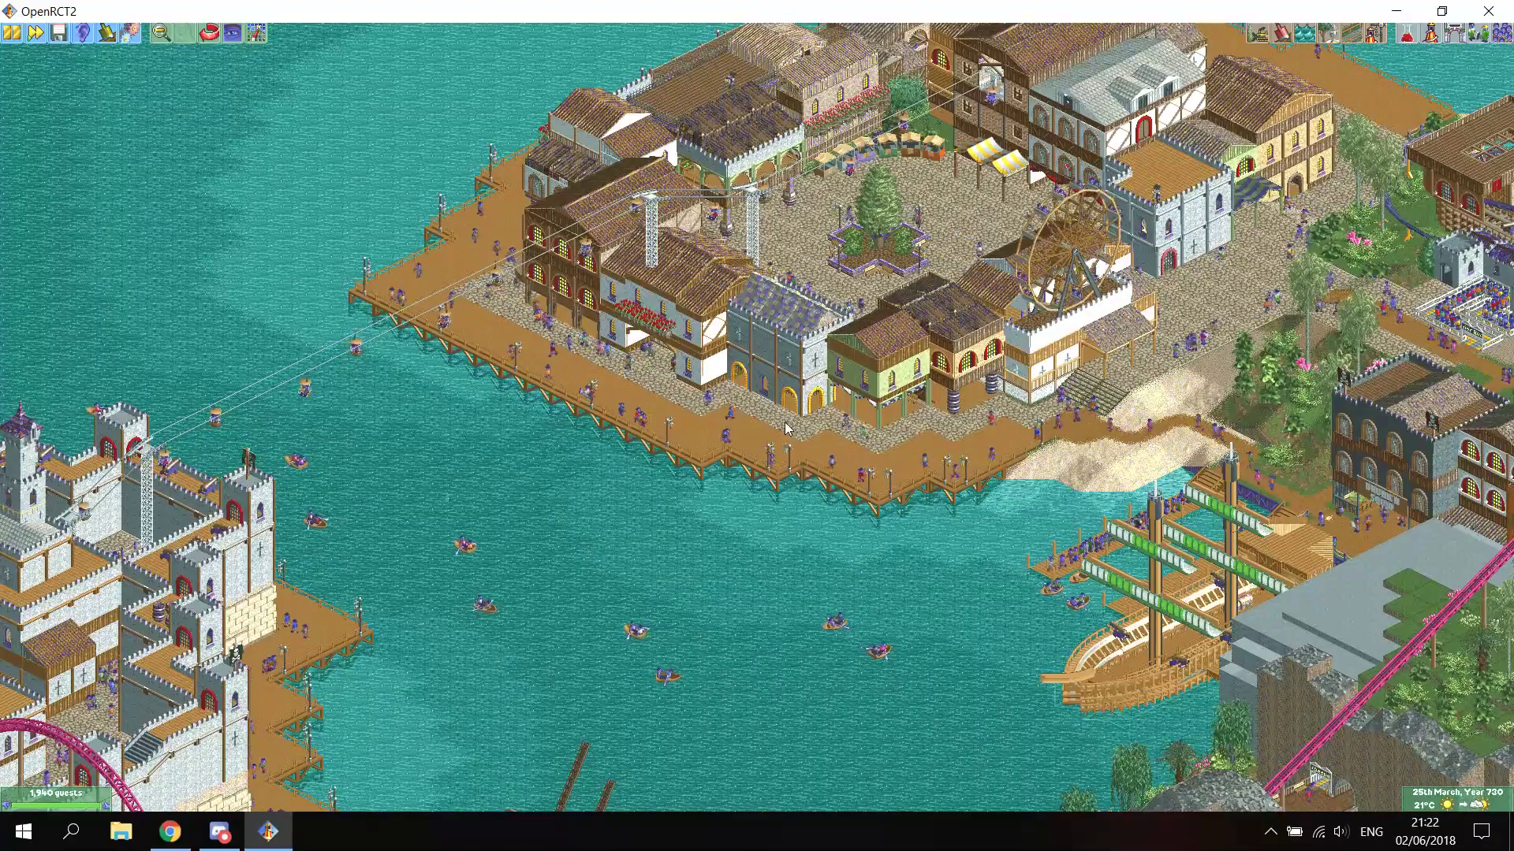
Step: Open the information window of a guest walking on the village pier to inspect the face colour
key(Left)
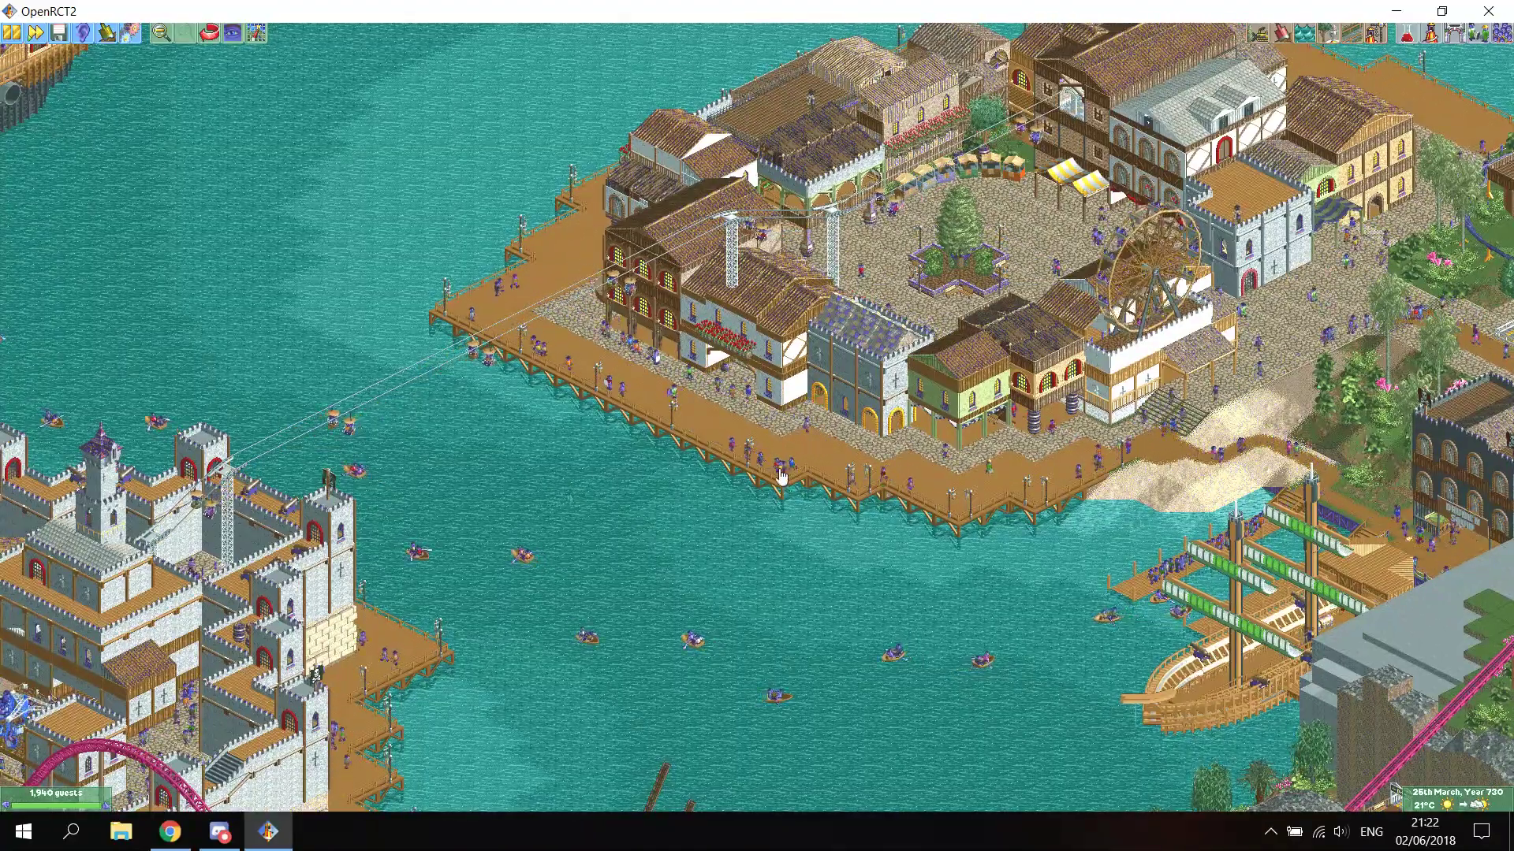
key(Right)
click(726, 459)
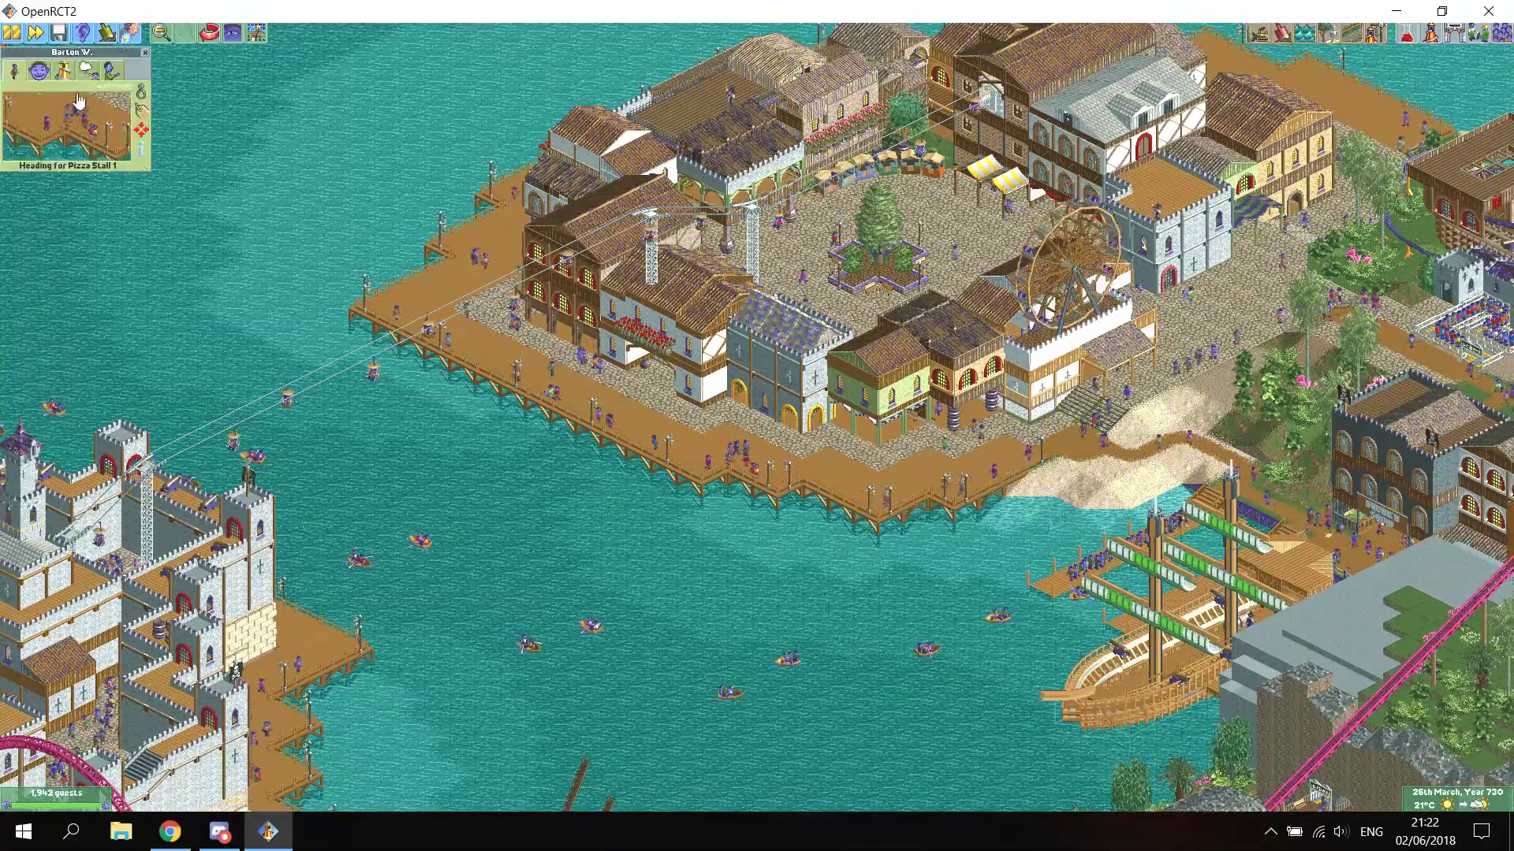
drag(94, 69, 278, 196)
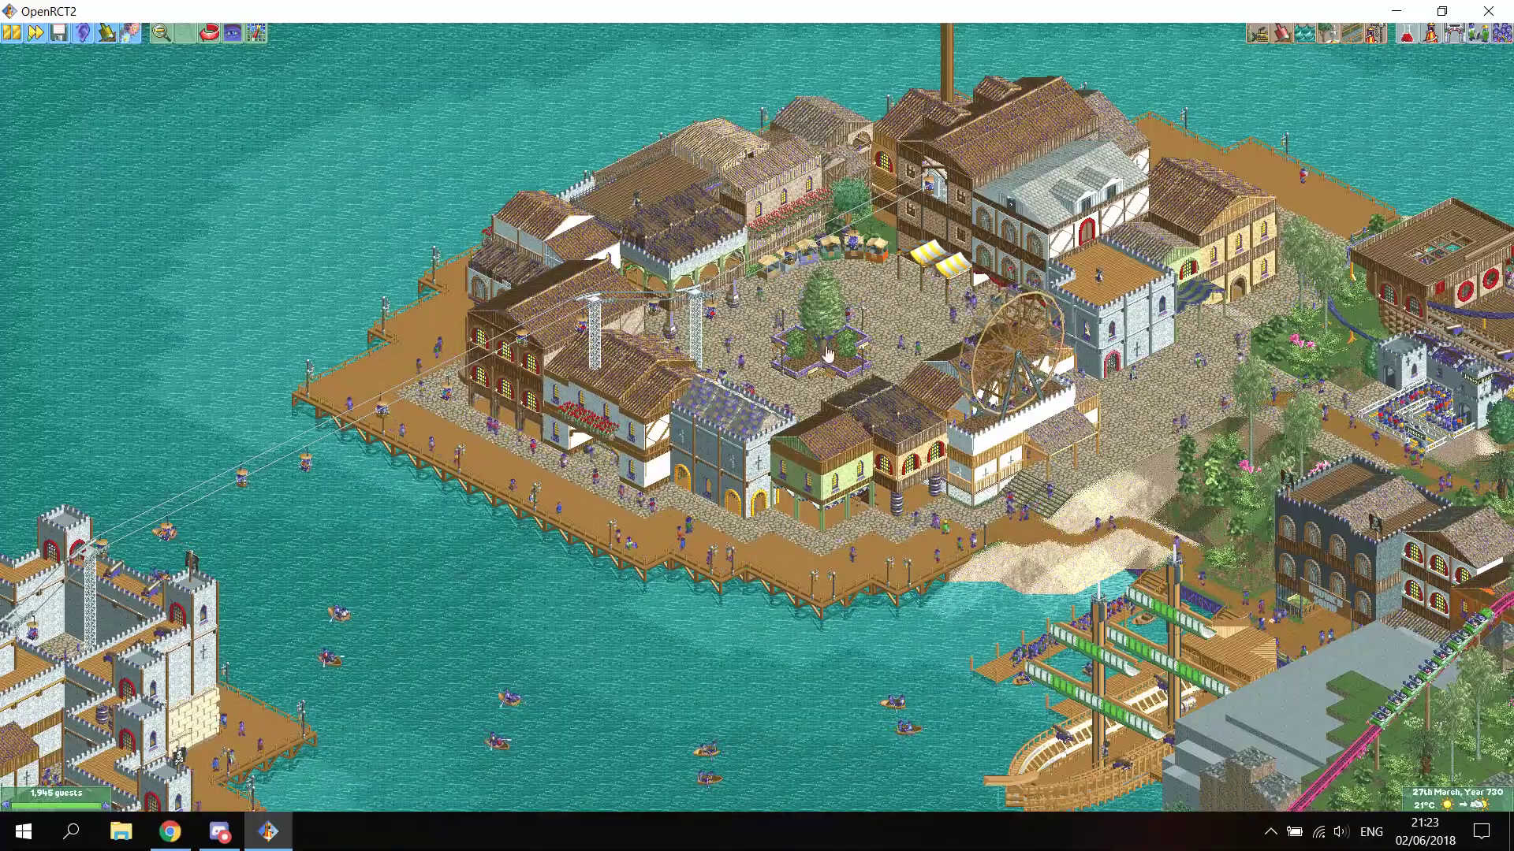
Step: Look around the harbour village, ships and coaster area to examine how the new palette colours the guests and scenery
key(Down)
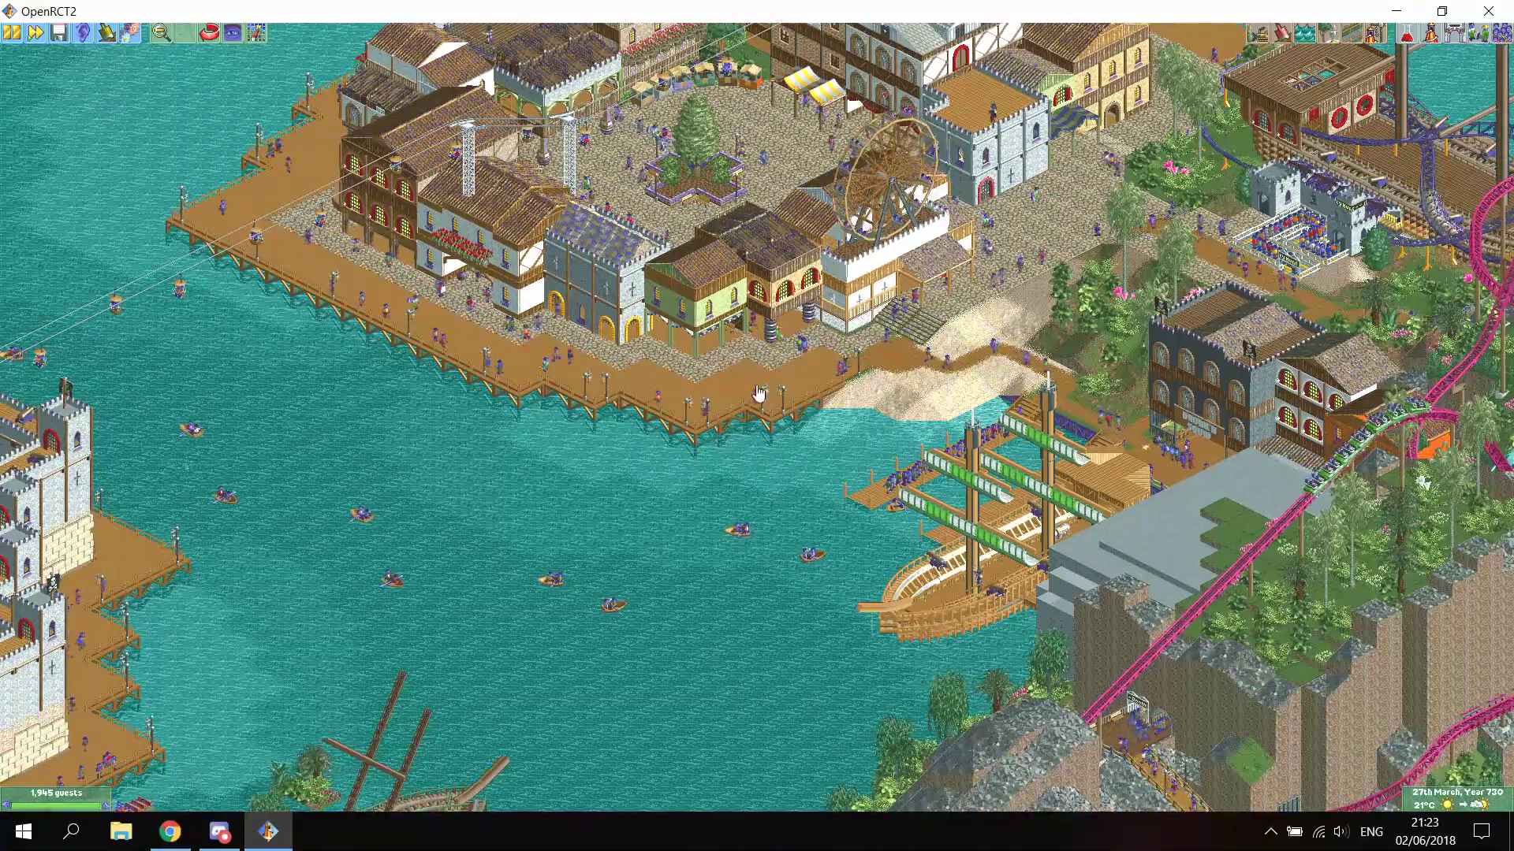
key(Left)
key(Up)
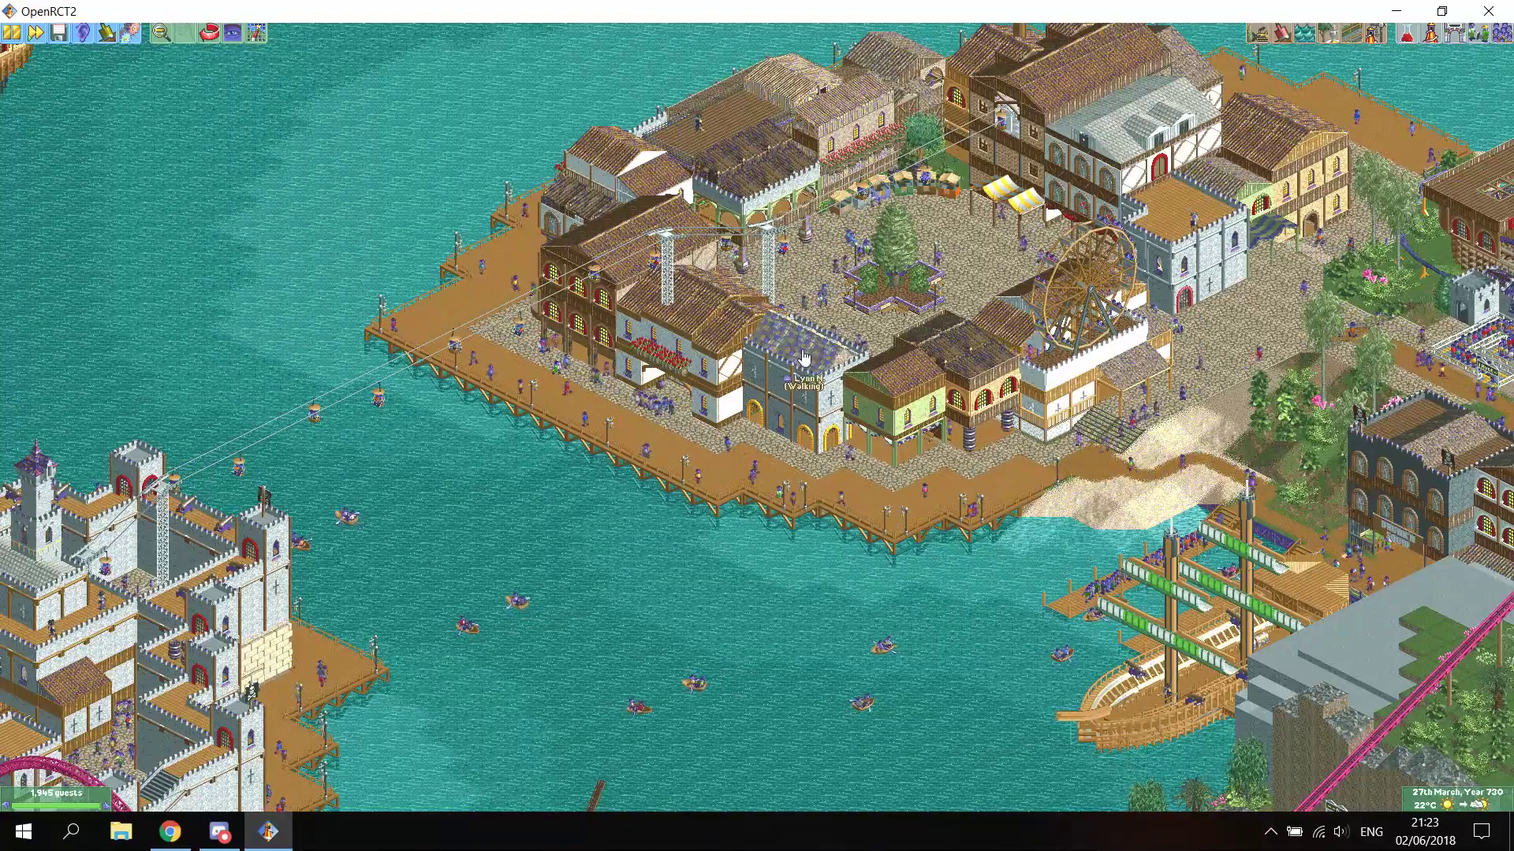
key(Up)
key(Right)
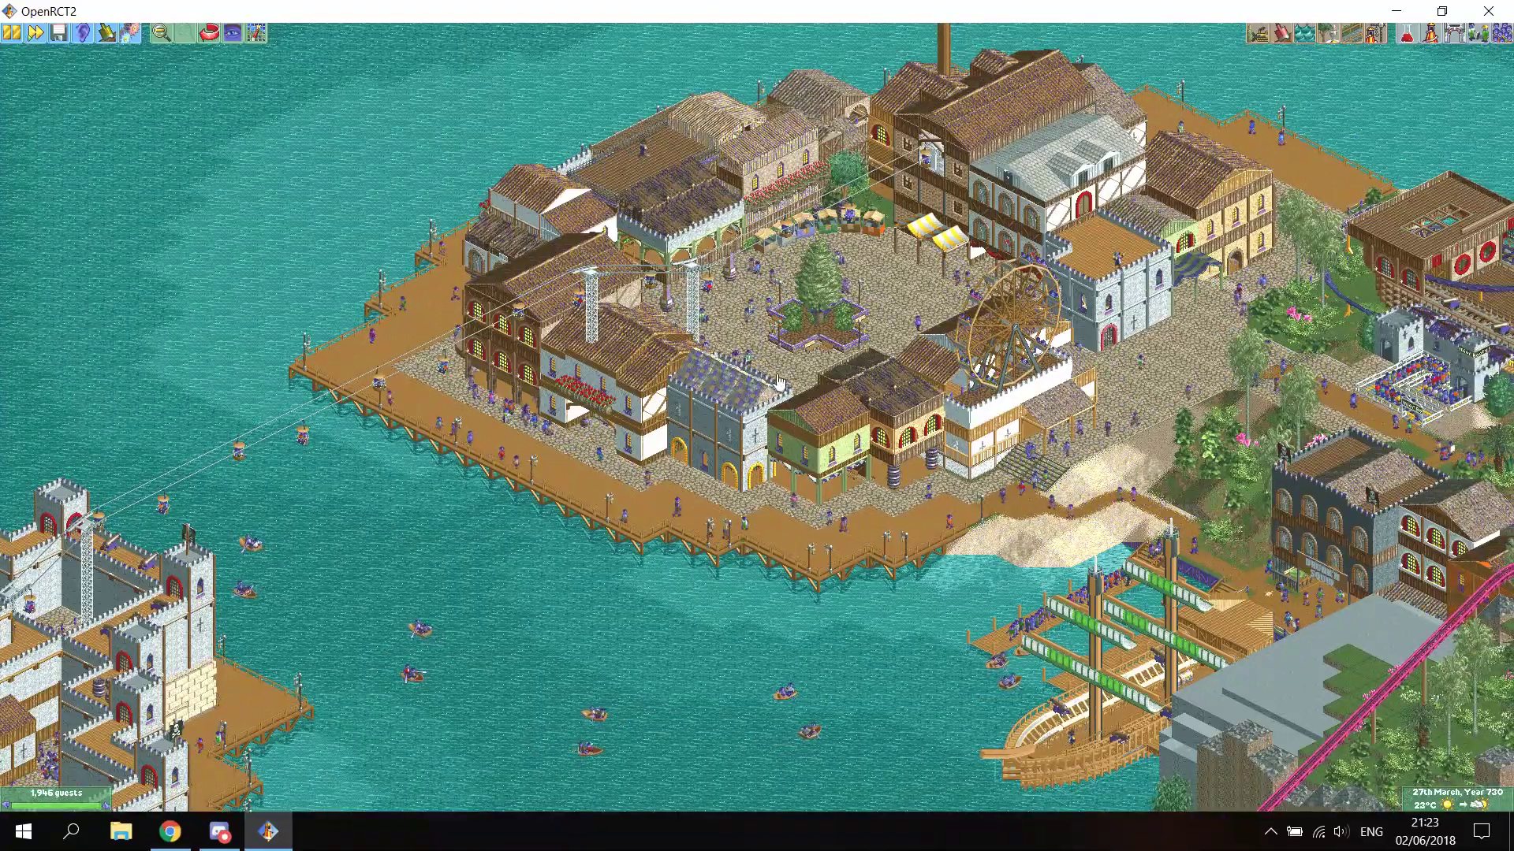
key(Right)
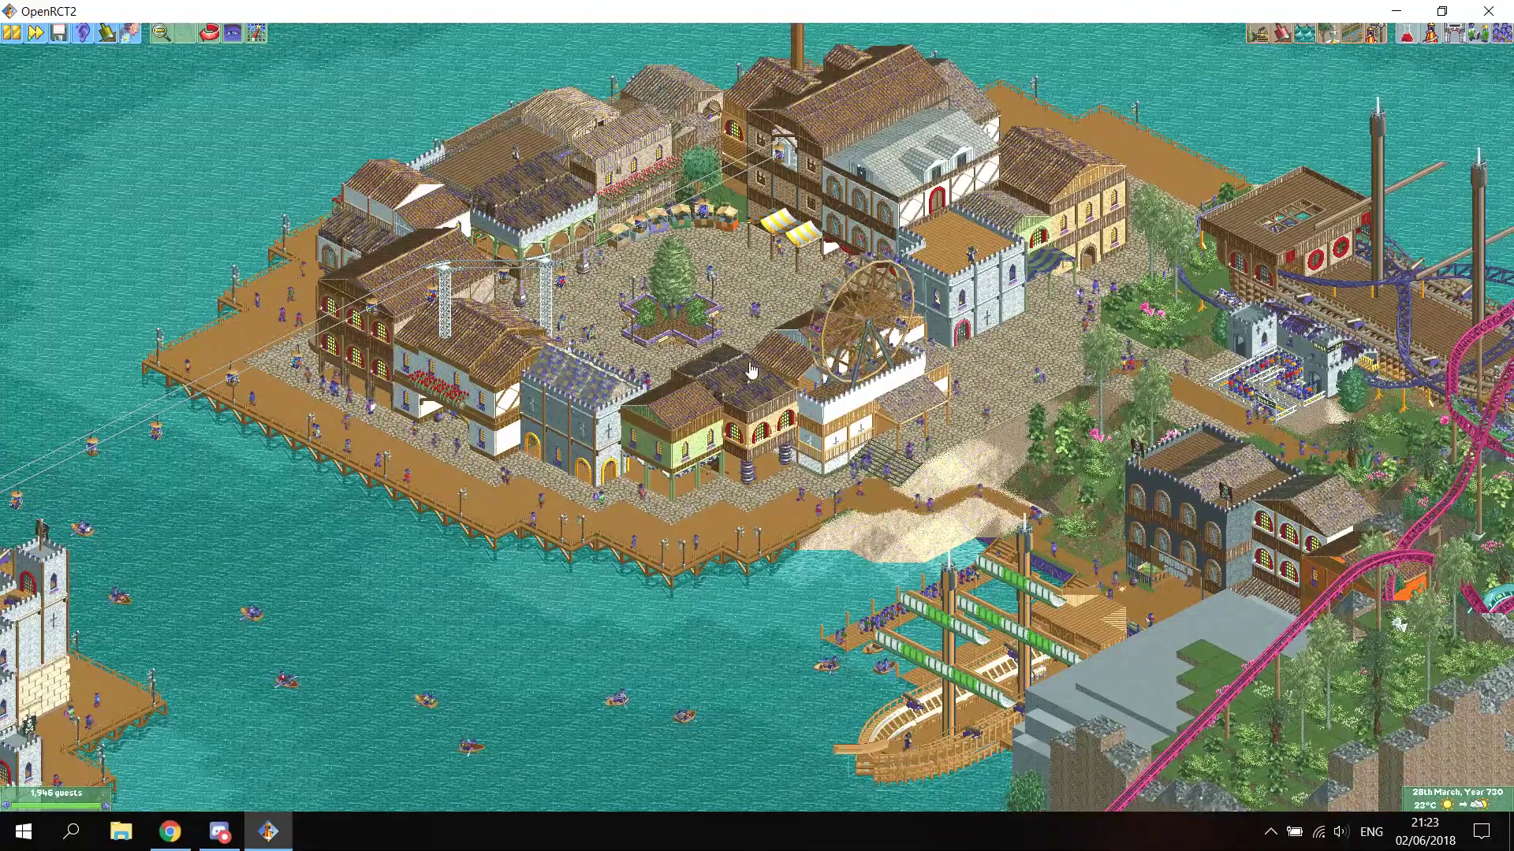
key(Right)
key(Right)
key(Down)
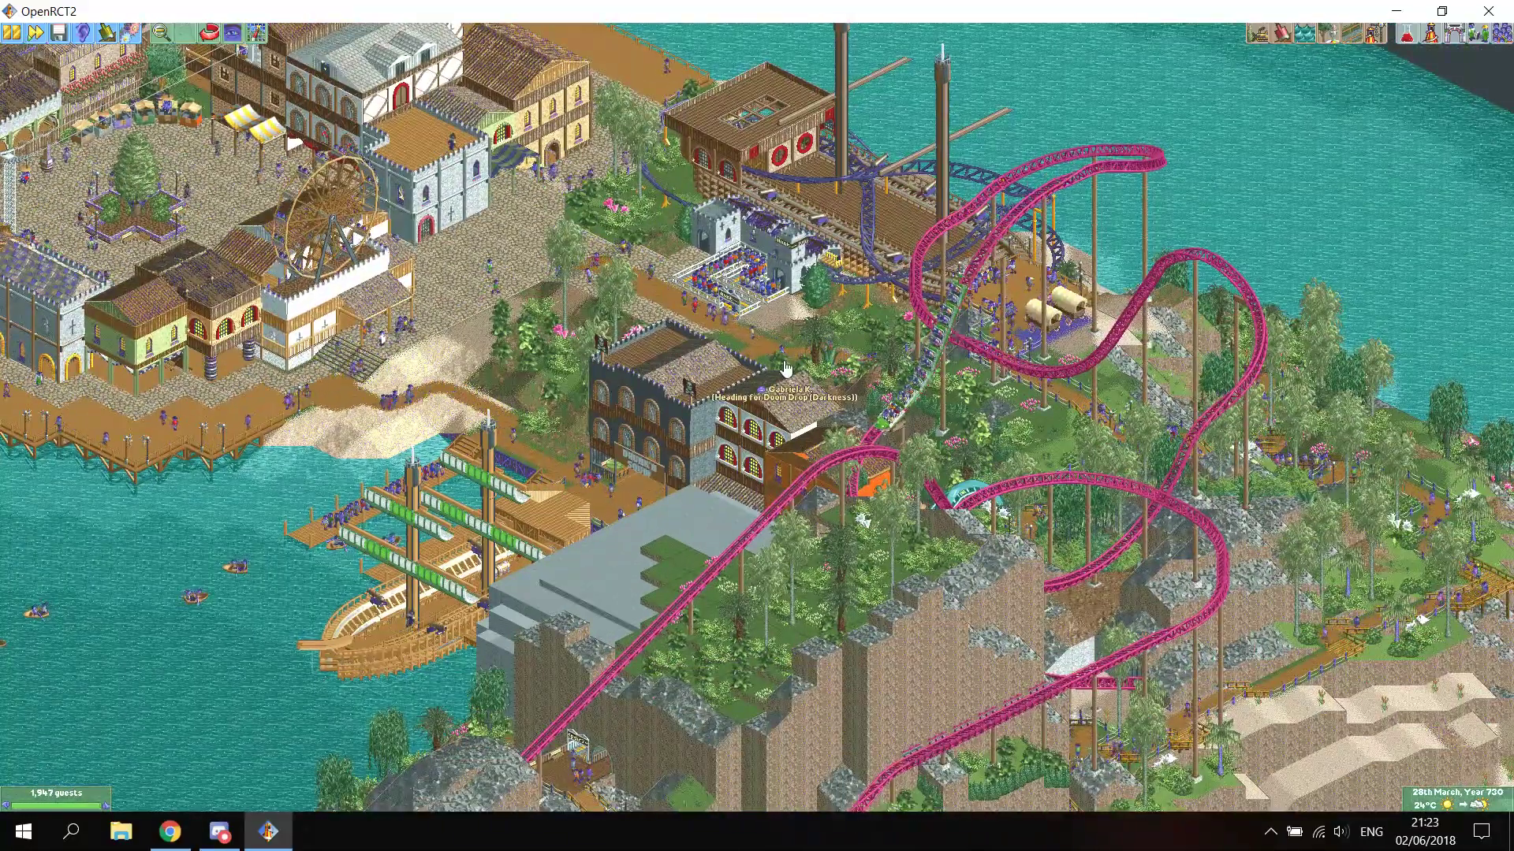
key(Left)
key(Up)
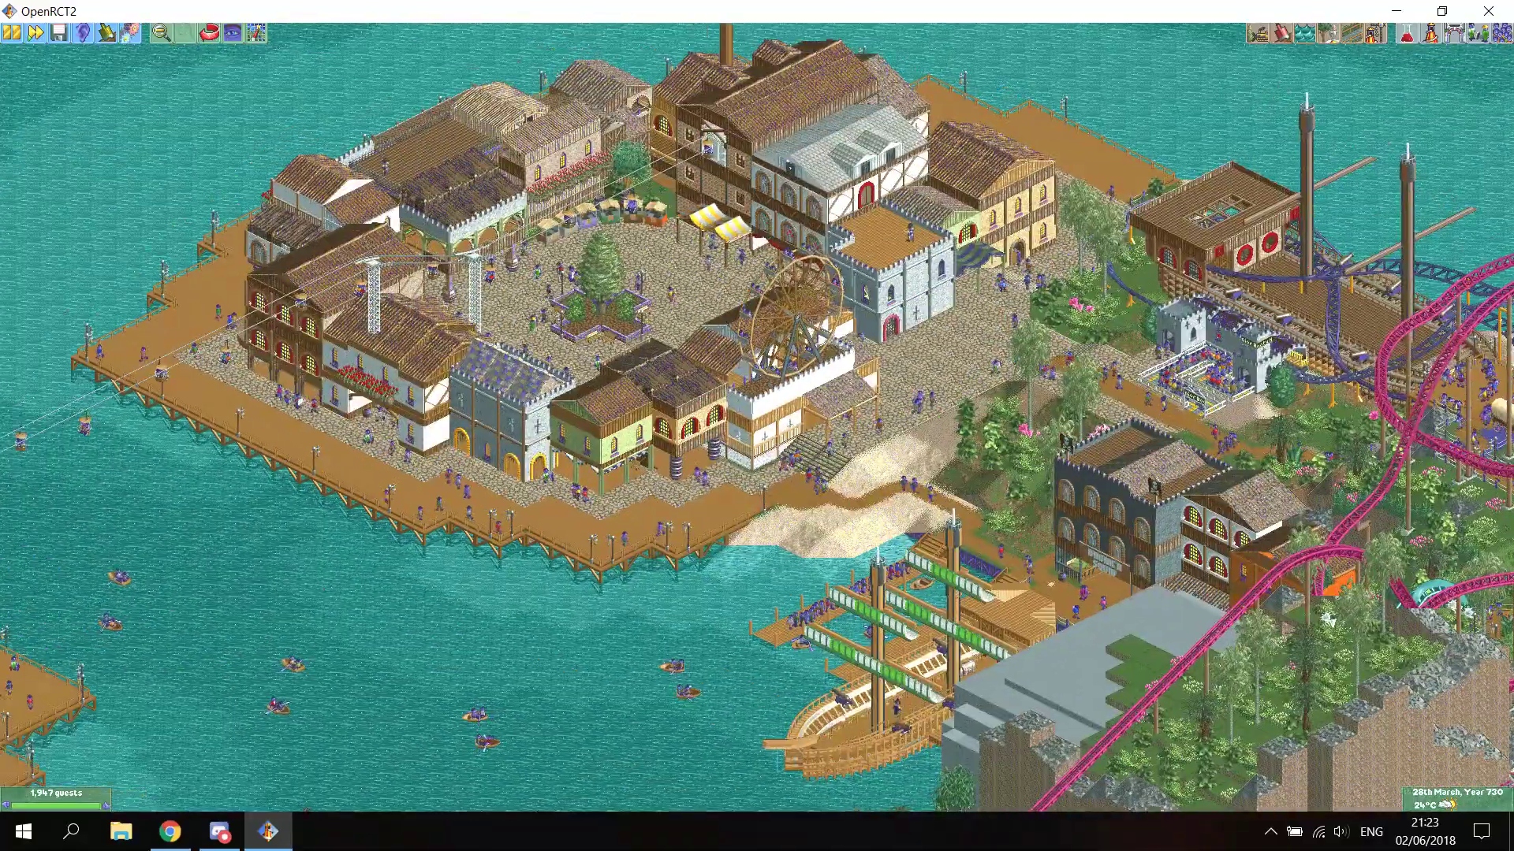
key(Right)
key(Down)
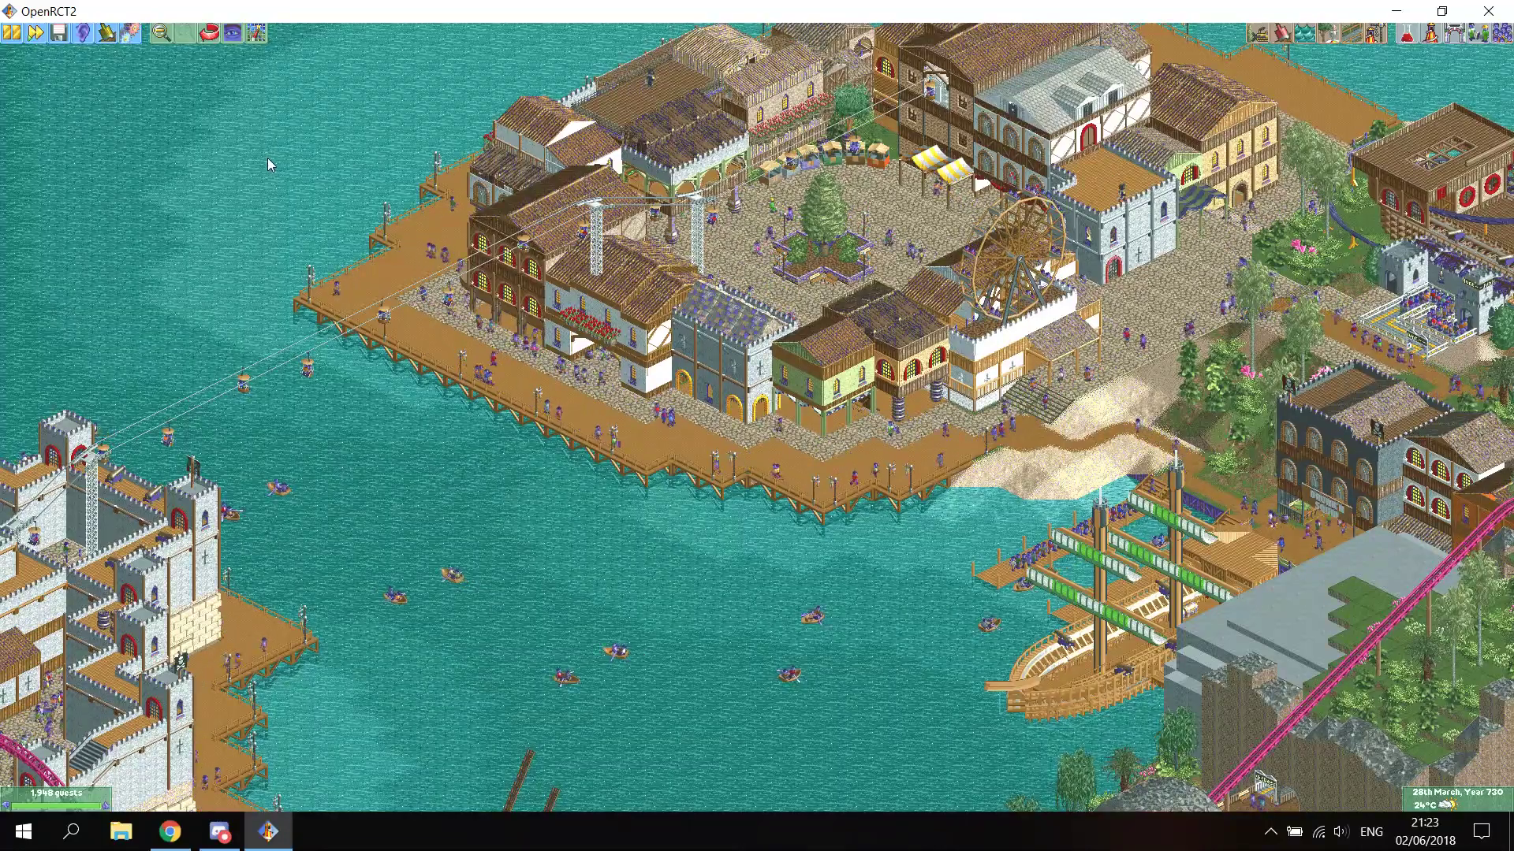
Step: Switch the park's water palette to "Black and white palette" in the object selection and close it
click(131, 36)
click(144, 71)
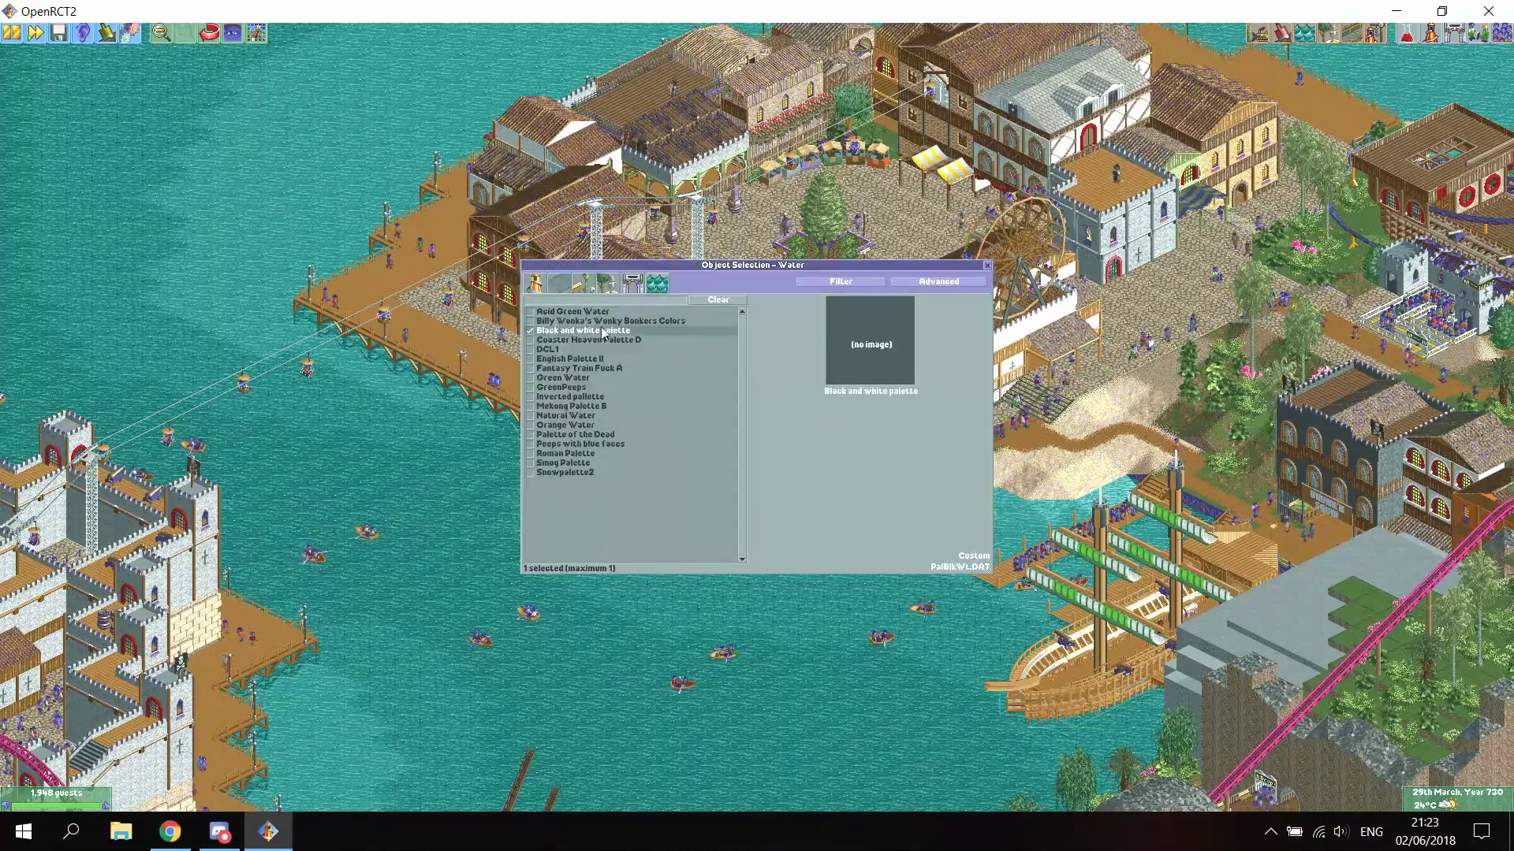
click(987, 265)
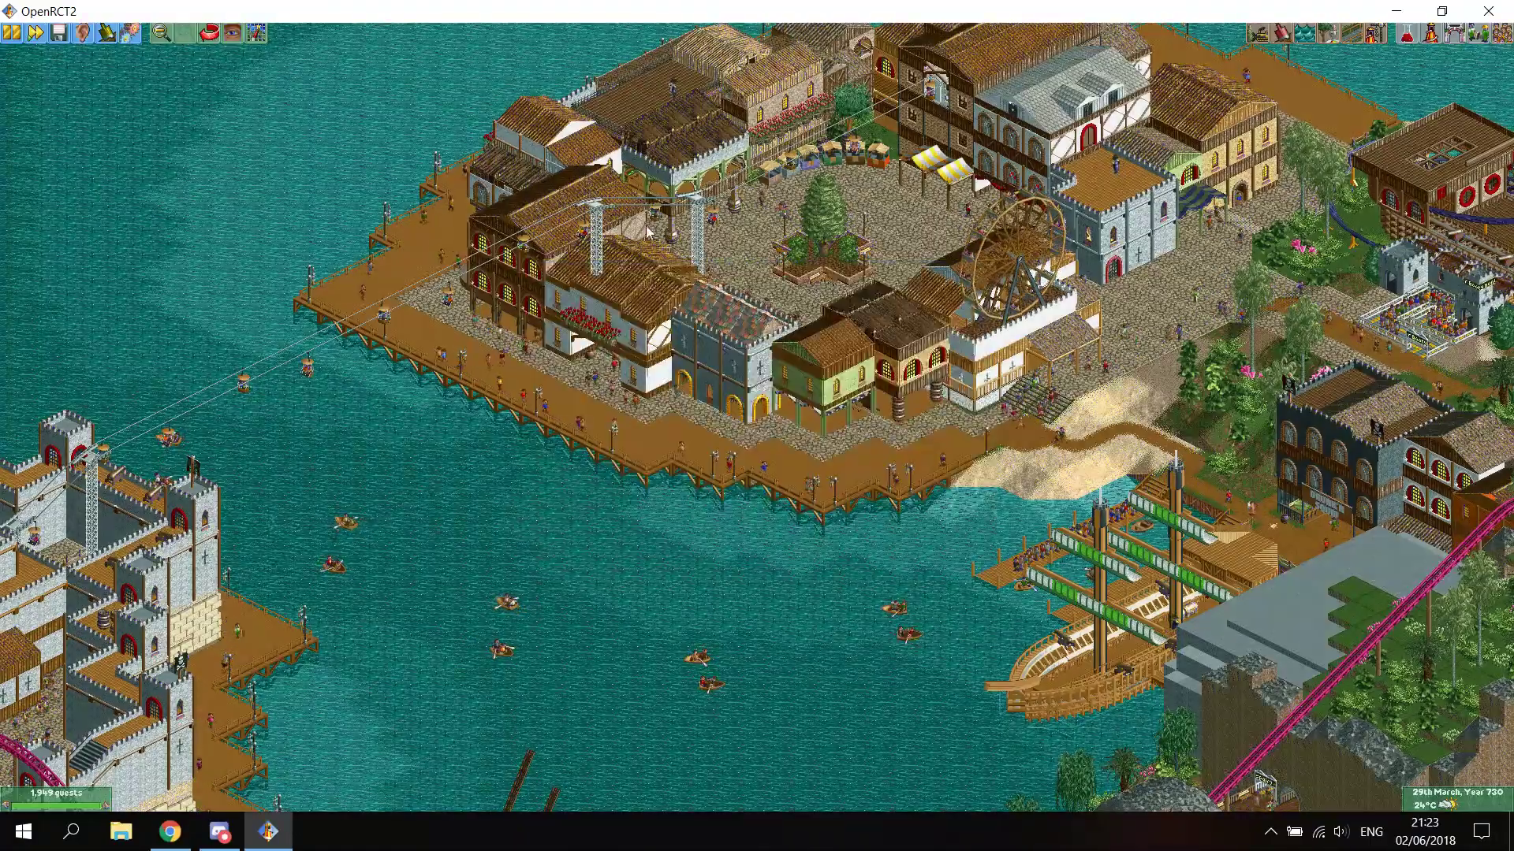